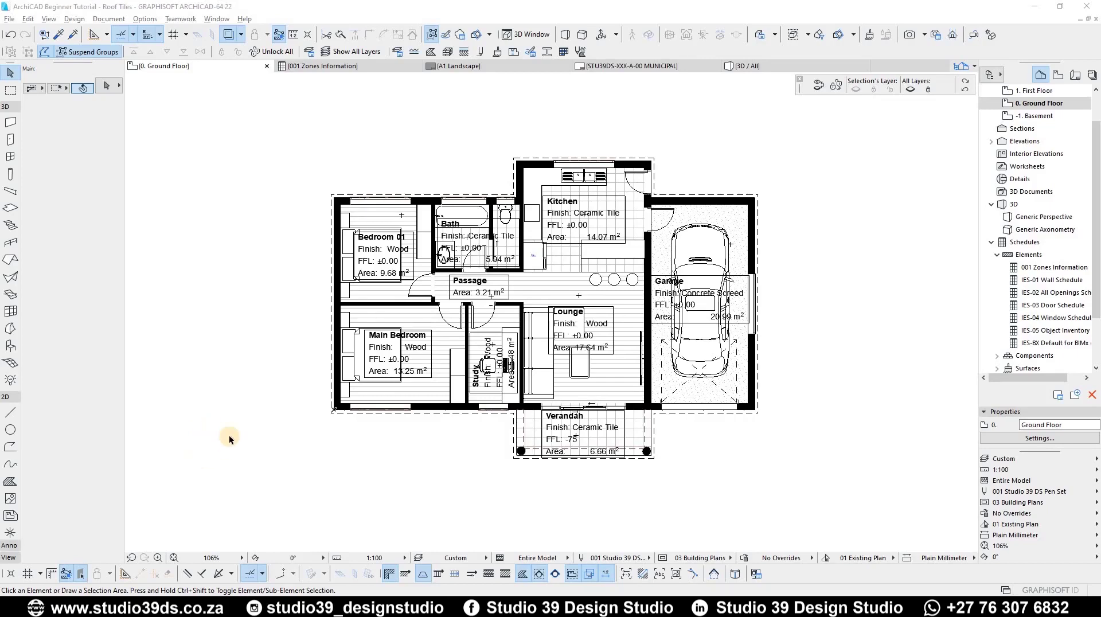
- Open the house model in the 3D window and examine the tiled roof and its ridge tiles from several angles
key(F3)
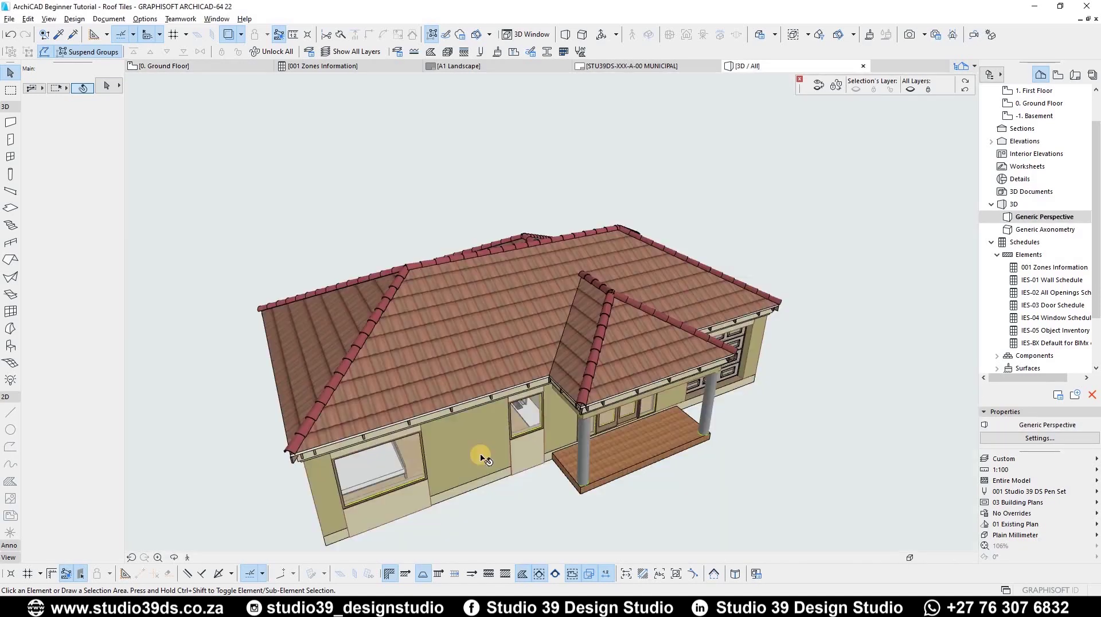
mouse_move(421, 441)
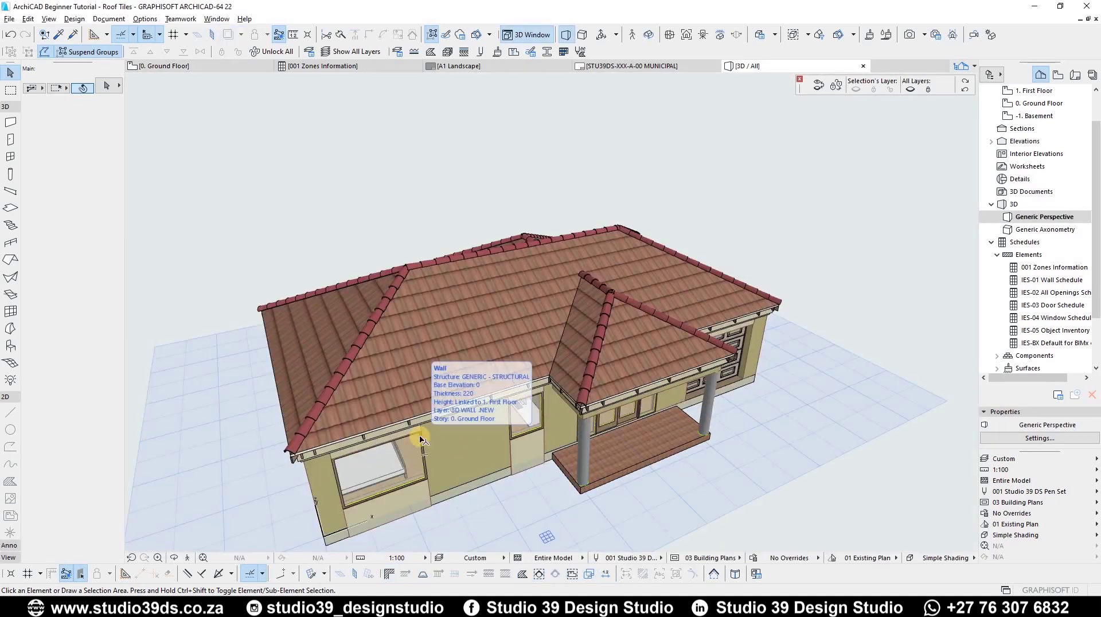
scroll(582, 347, up, 4)
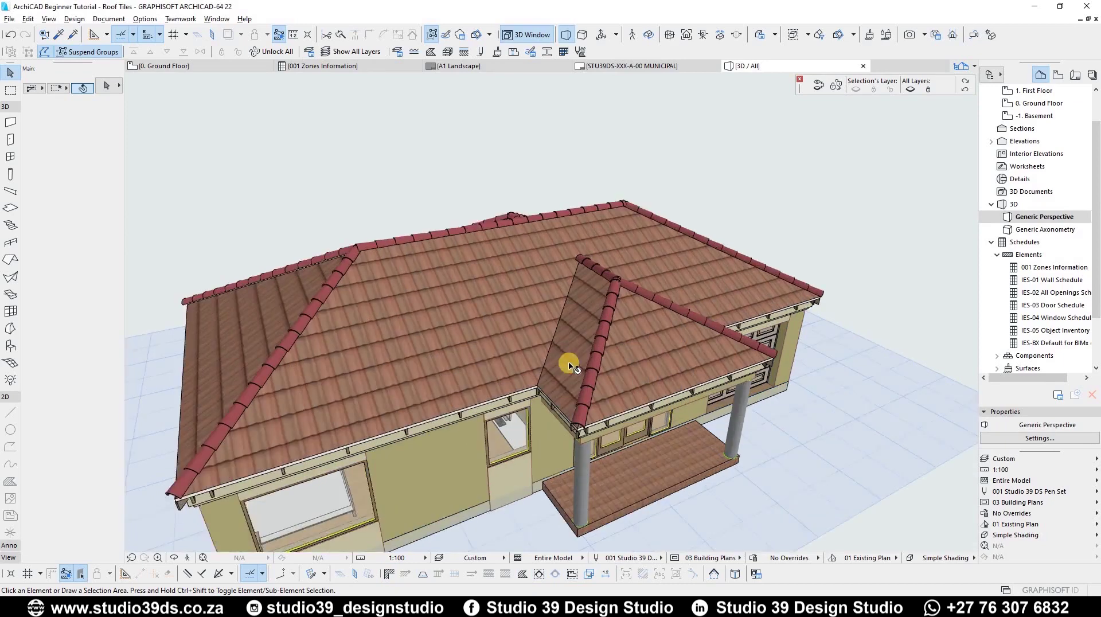
scroll(498, 334, down, 2)
shift+middle_drag(465, 307, 589, 348)
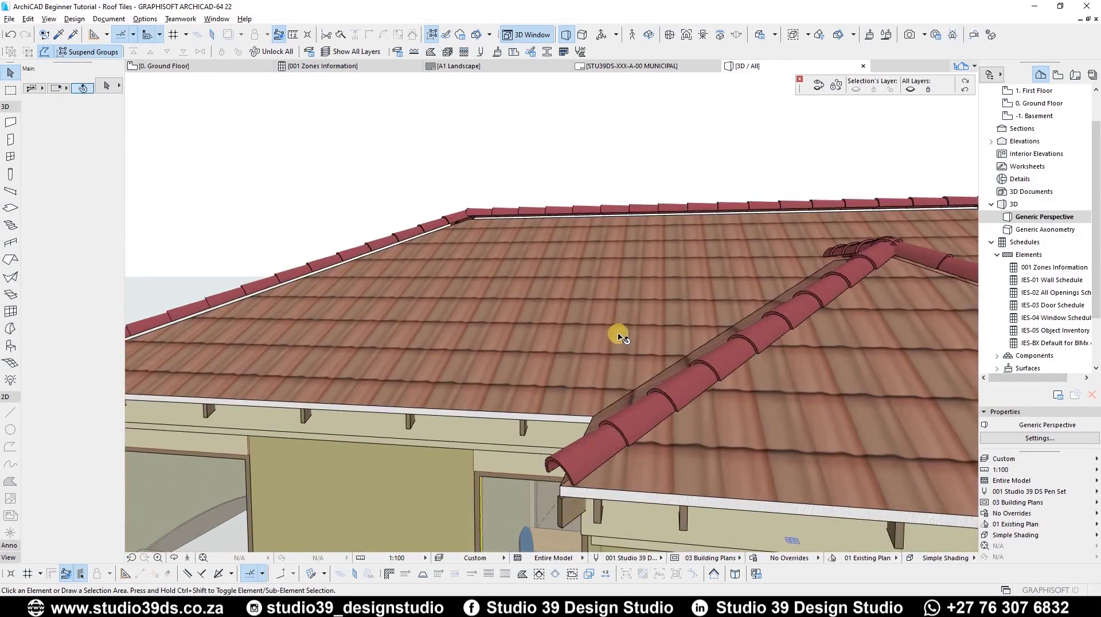
scroll(618, 337, down, 4)
shift+middle_drag(677, 316, 599, 339)
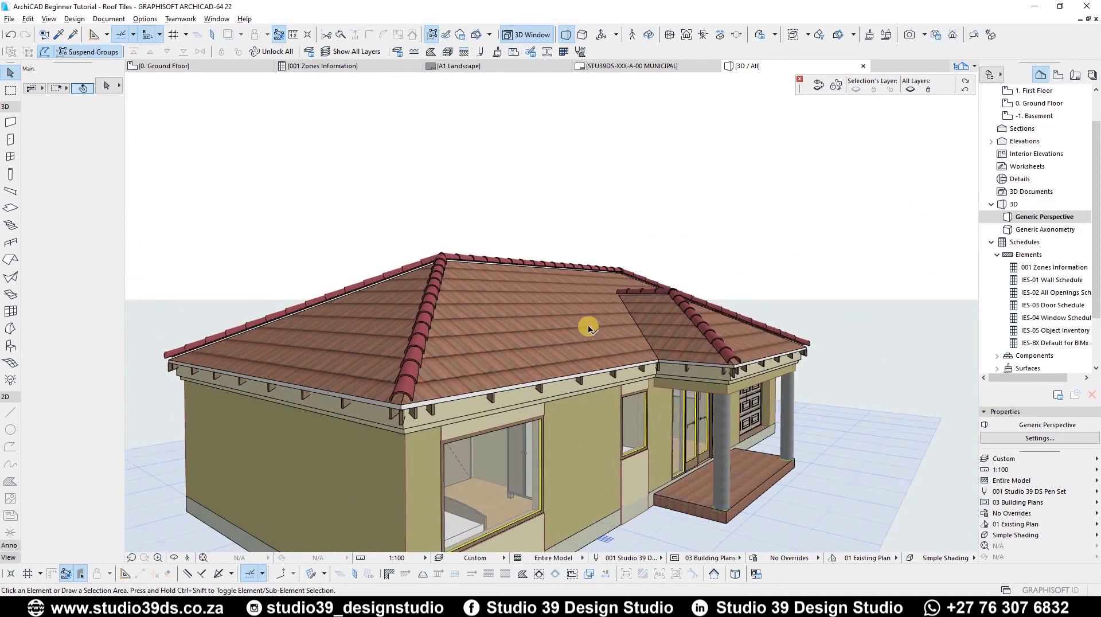
scroll(594, 326, up, 3)
shift+middle_drag(472, 333, 583, 361)
- Hide the tiled roof's layer to inspect the rafters underneath, and restore the layer
click(504, 370)
key(Escape)
click(582, 361)
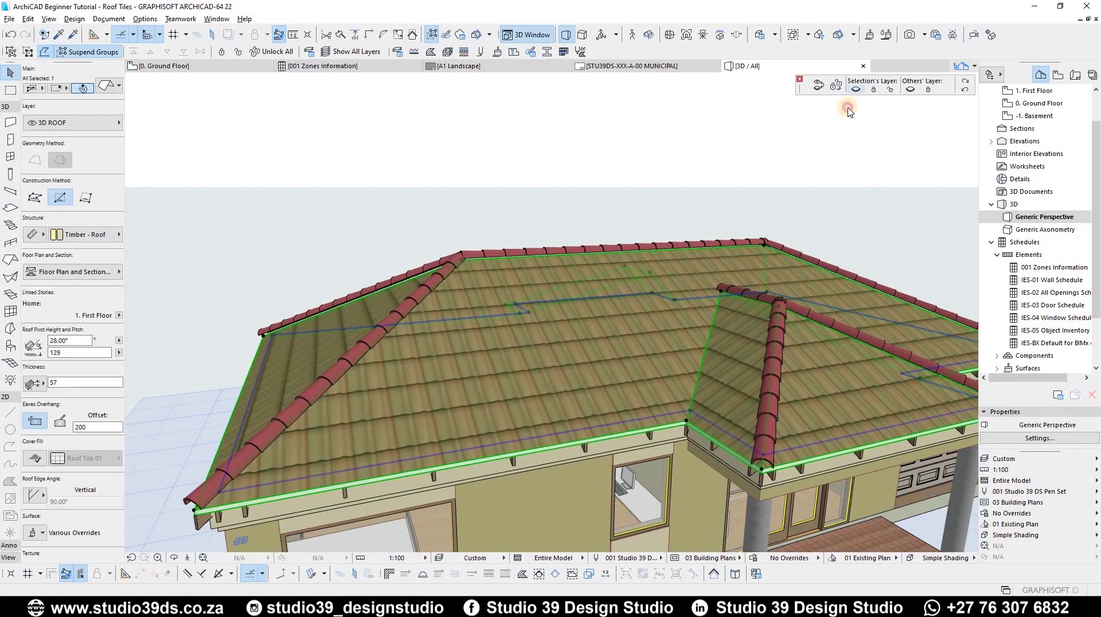
key(Delete)
shift+middle_drag(559, 329, 895, 137)
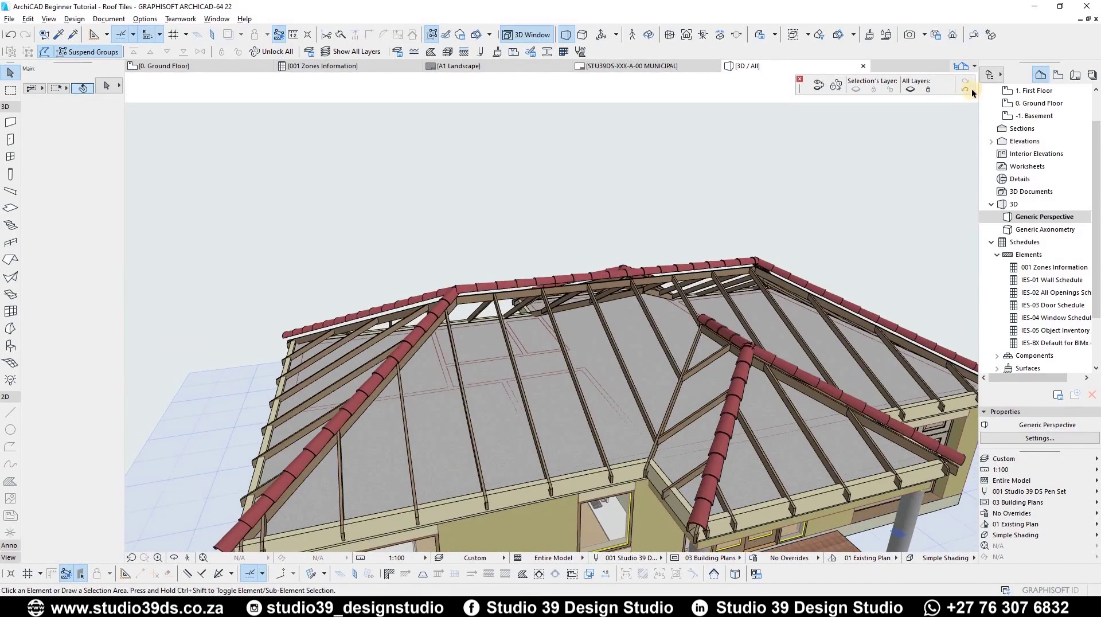
key(ctrl+z)
shift+middle_drag(539, 359, 524, 333)
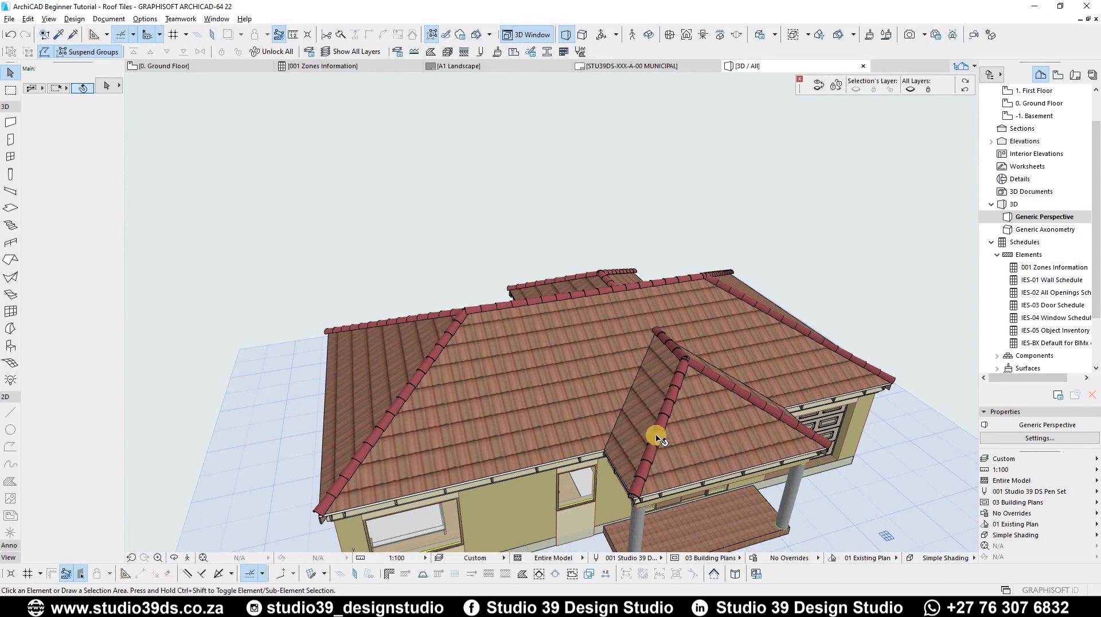
- Examine the hip and ridge tiles around the main roof and the verandah roof
scroll(651, 424, up, 3)
scroll(539, 370, down, 3)
shift+middle_drag(437, 337, 459, 350)
scroll(455, 353, up, 2)
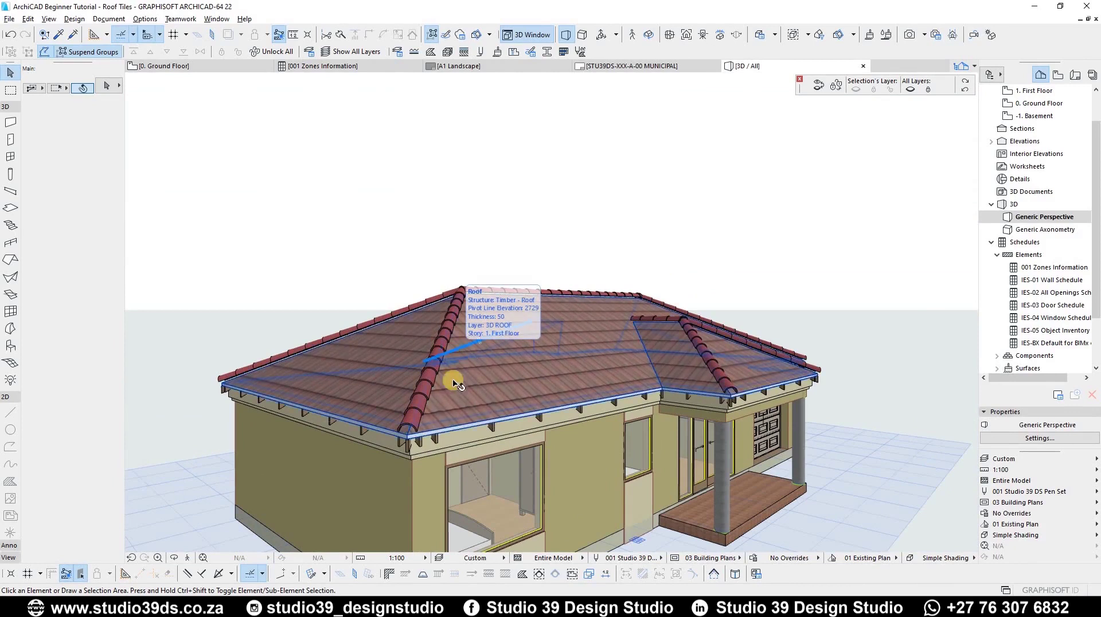
scroll(310, 429, down, 1)
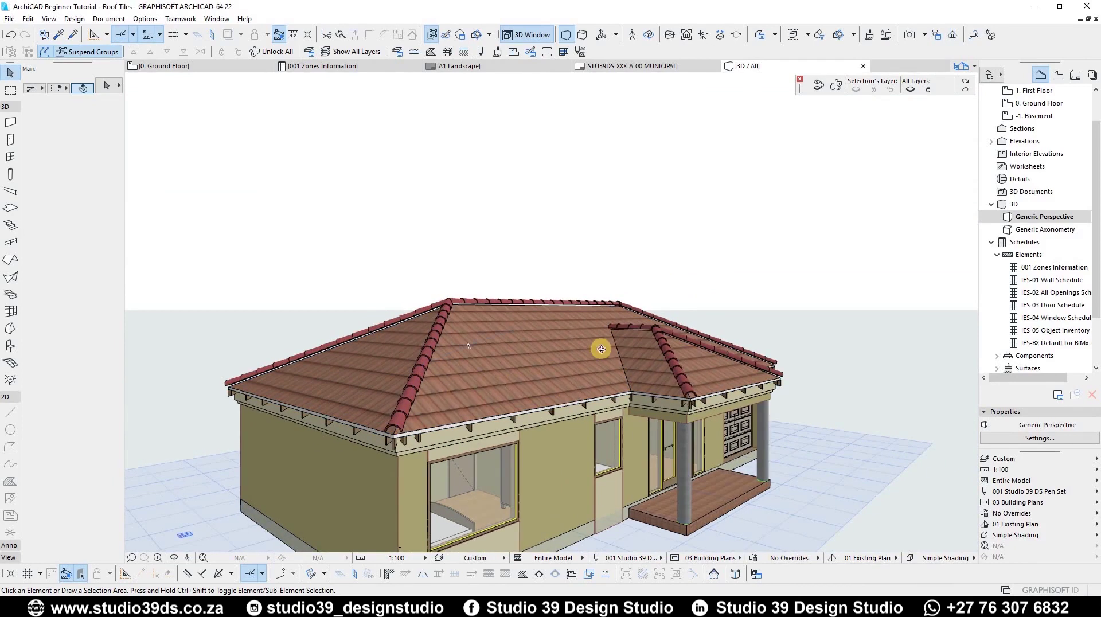
shift+middle_drag(602, 351, 556, 393)
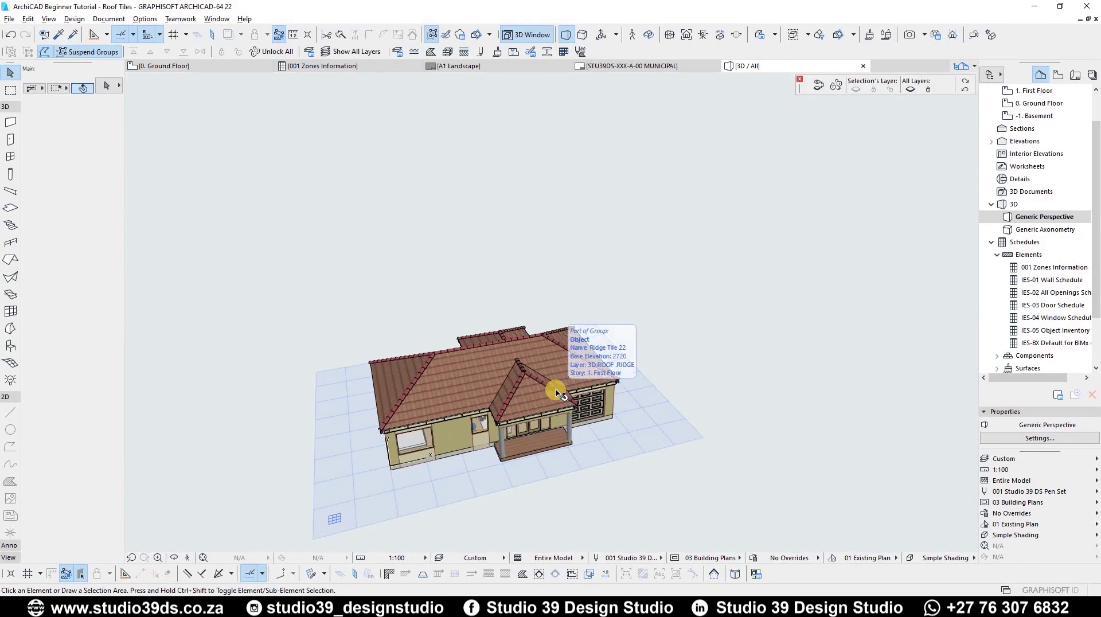
scroll(522, 403, up, 5)
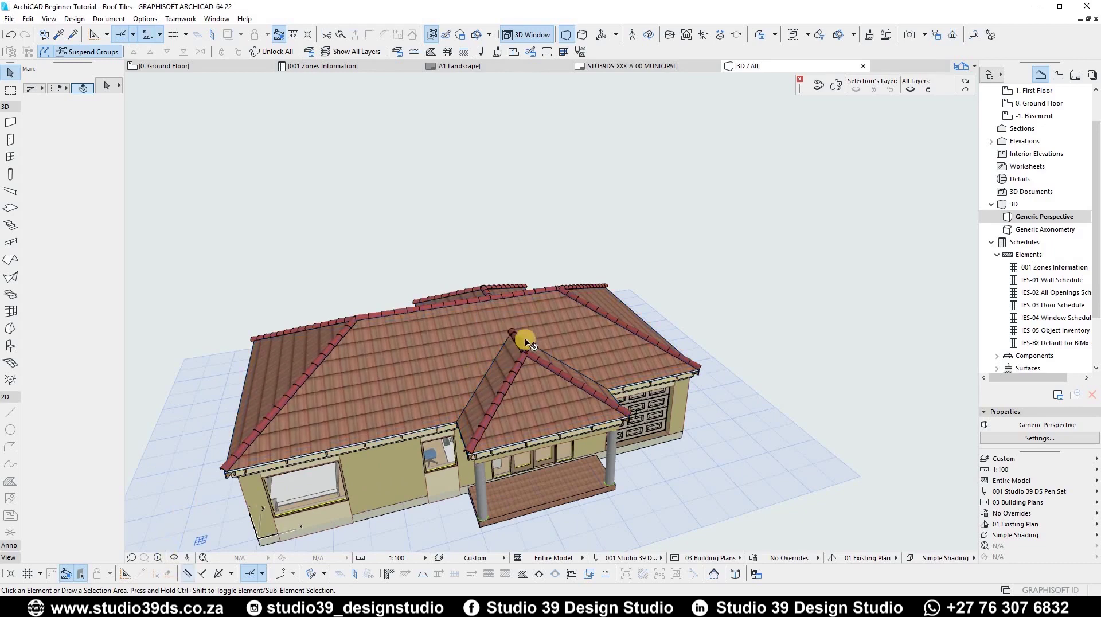
scroll(485, 380, up, 2)
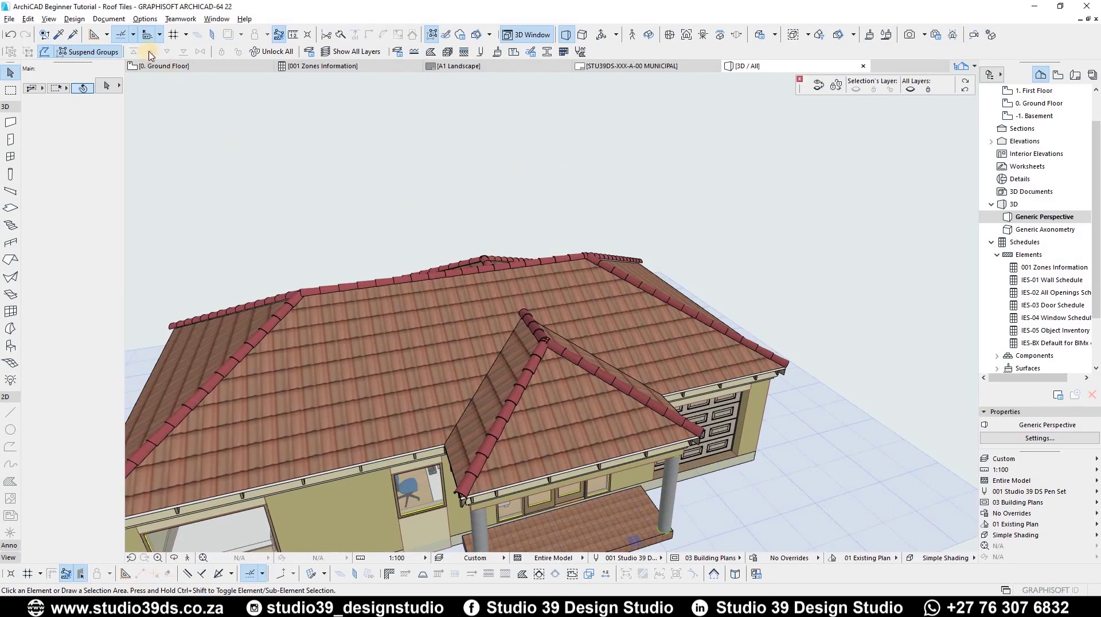
- Look up the roof, slab and wall accessories commands among the design extras
click(75, 19)
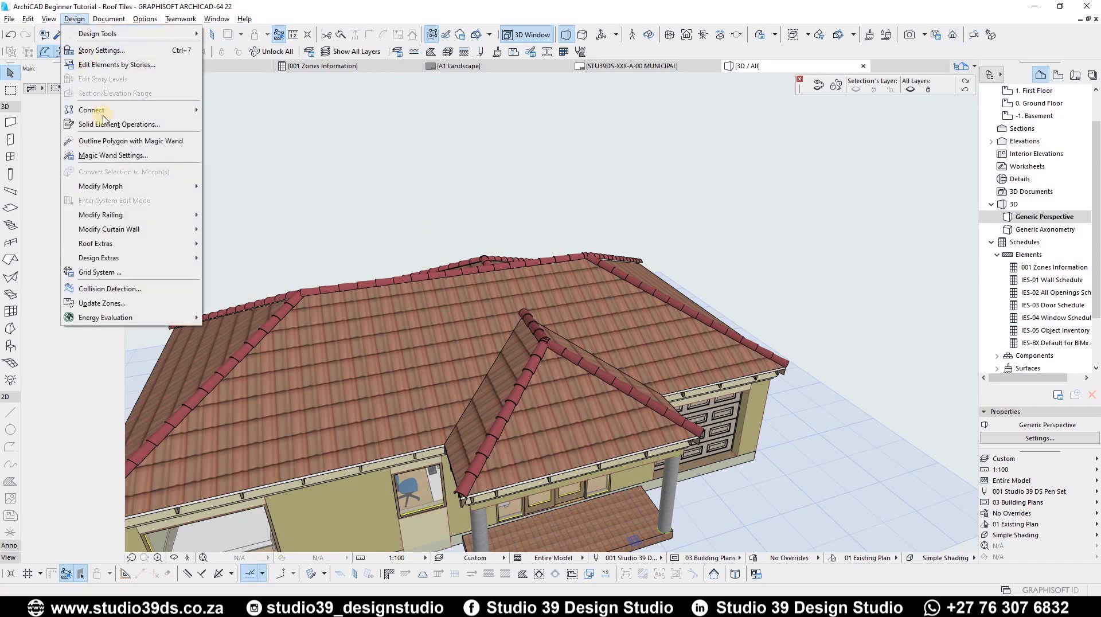
mouse_move(110, 258)
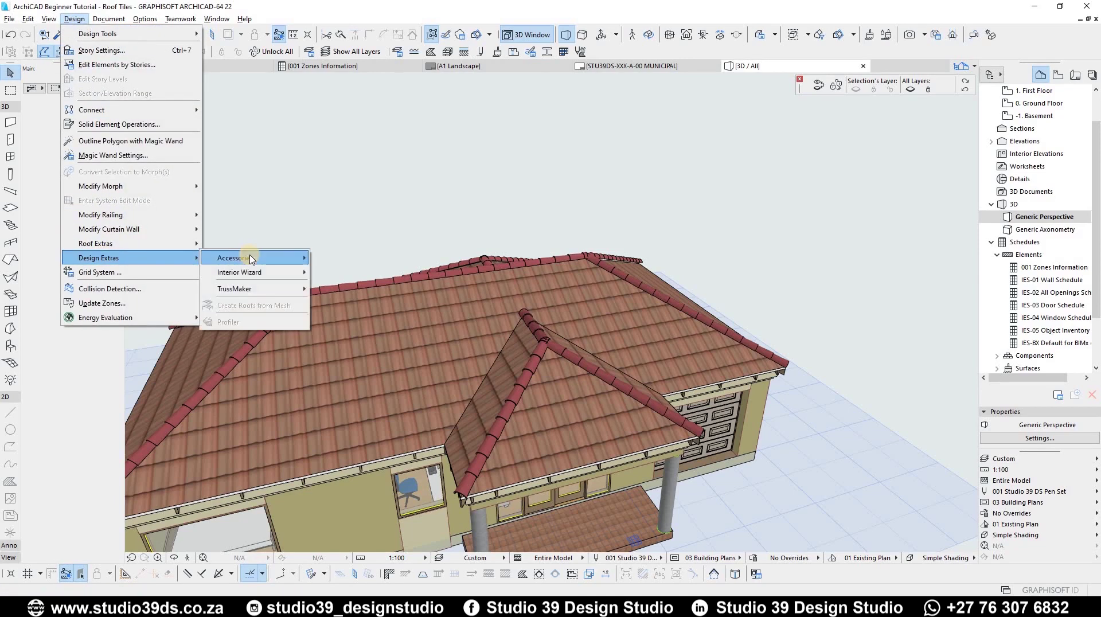
mouse_move(289, 258)
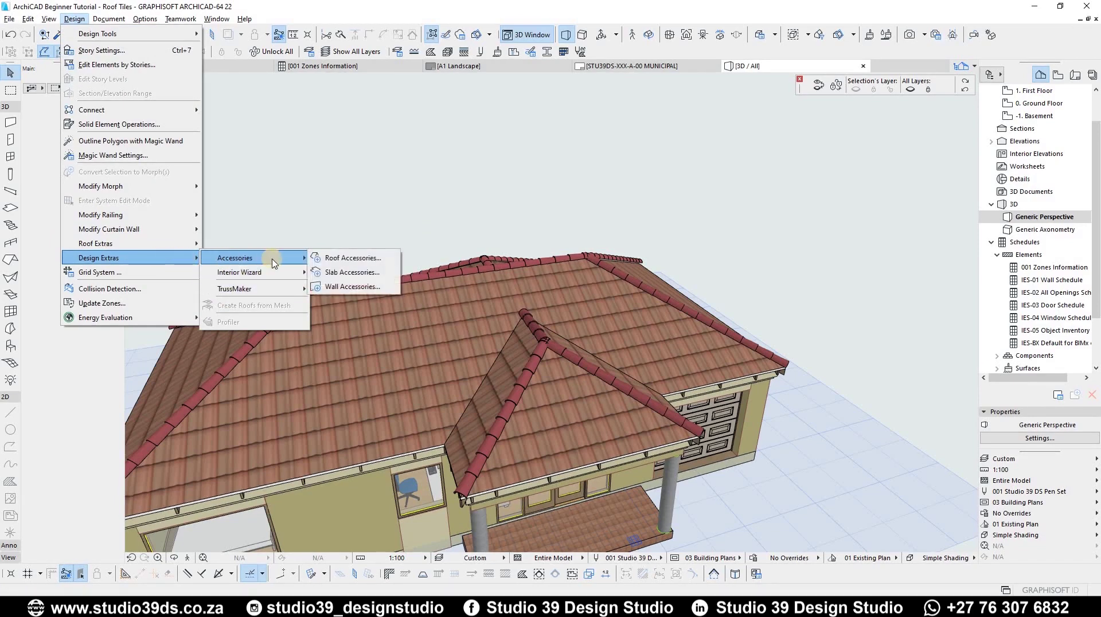
click(175, 505)
- Switch to a maximized Chrome window and search Google for "archicad goodies suite"
click(337, 606)
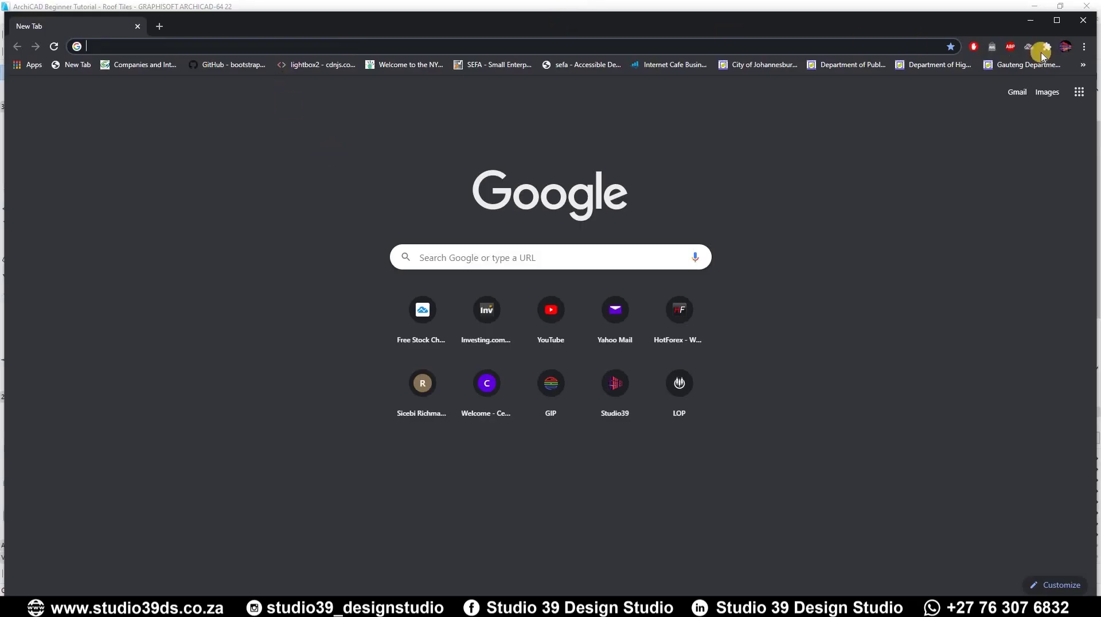
click(1057, 20)
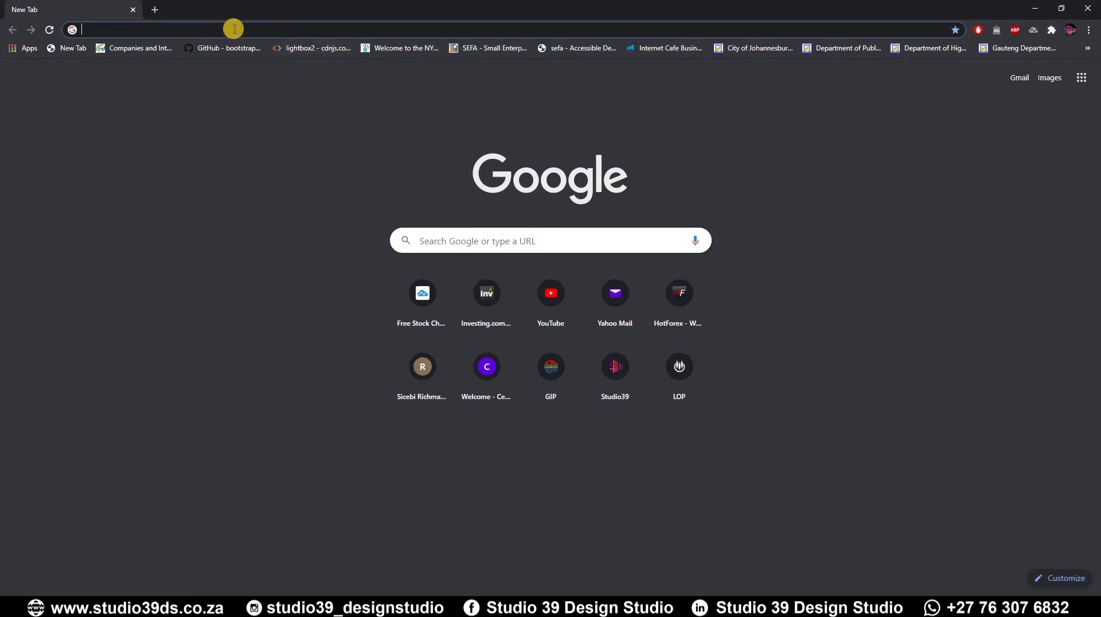
text(archid)
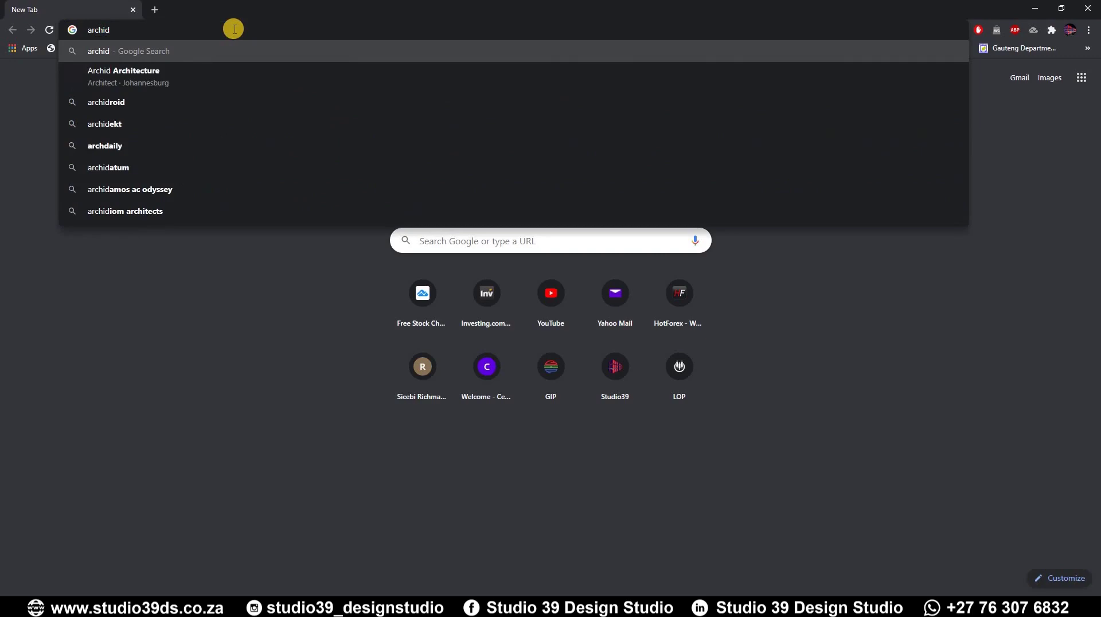
key(BackSpace)
text(cad)
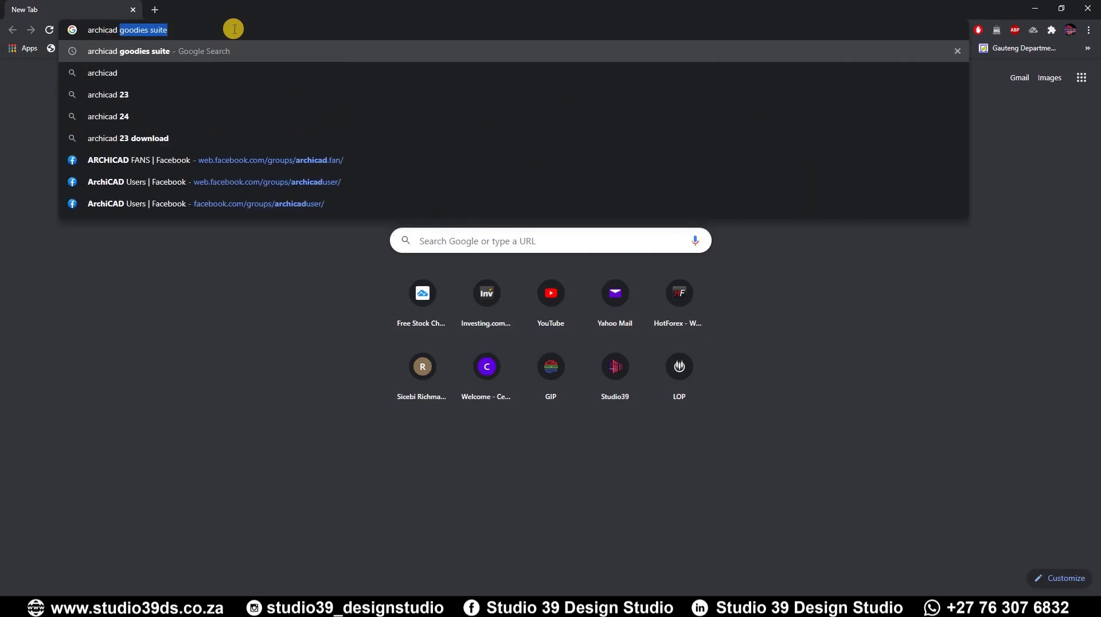
key(Return)
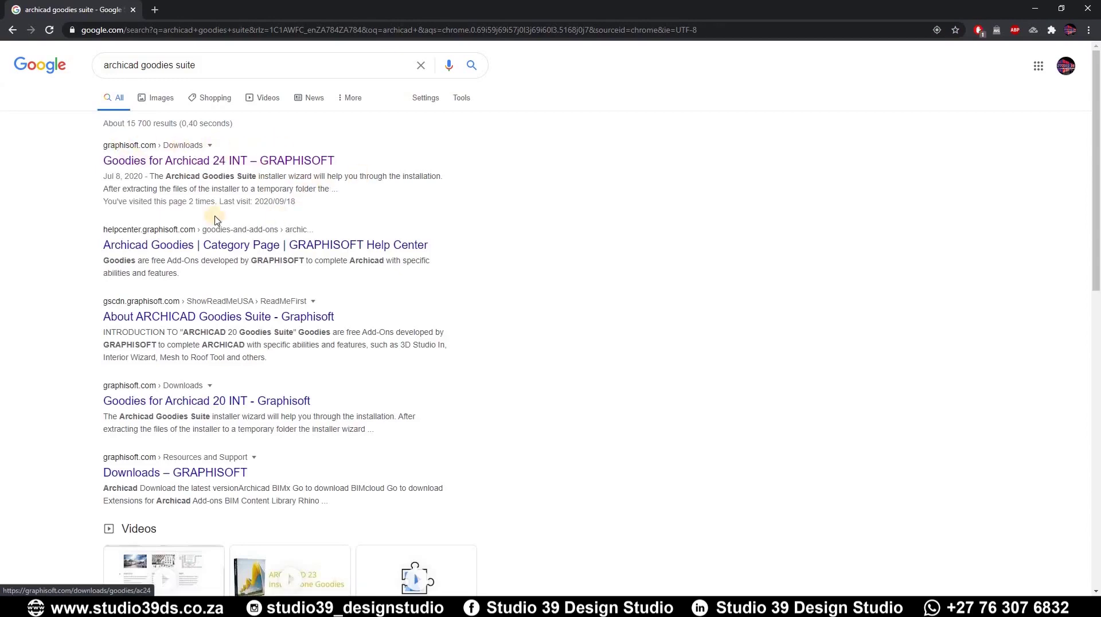
- Open the Goodies for Archicad 24 INT page from the search results and highlight the version number in its heading
click(179, 165)
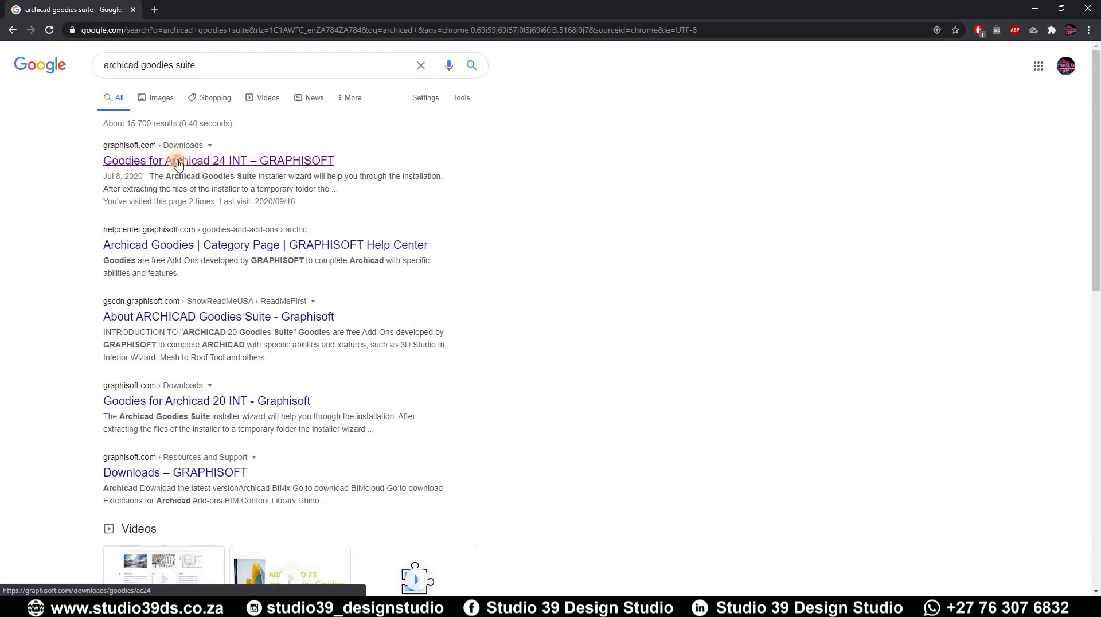
click(179, 165)
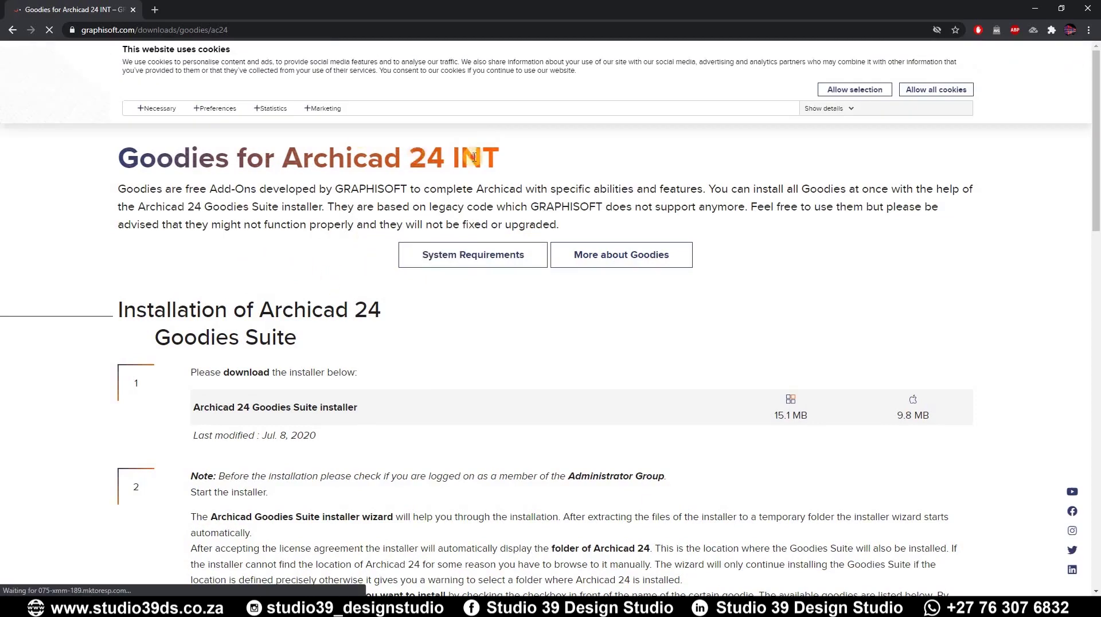
drag(478, 160, 412, 161)
click(626, 356)
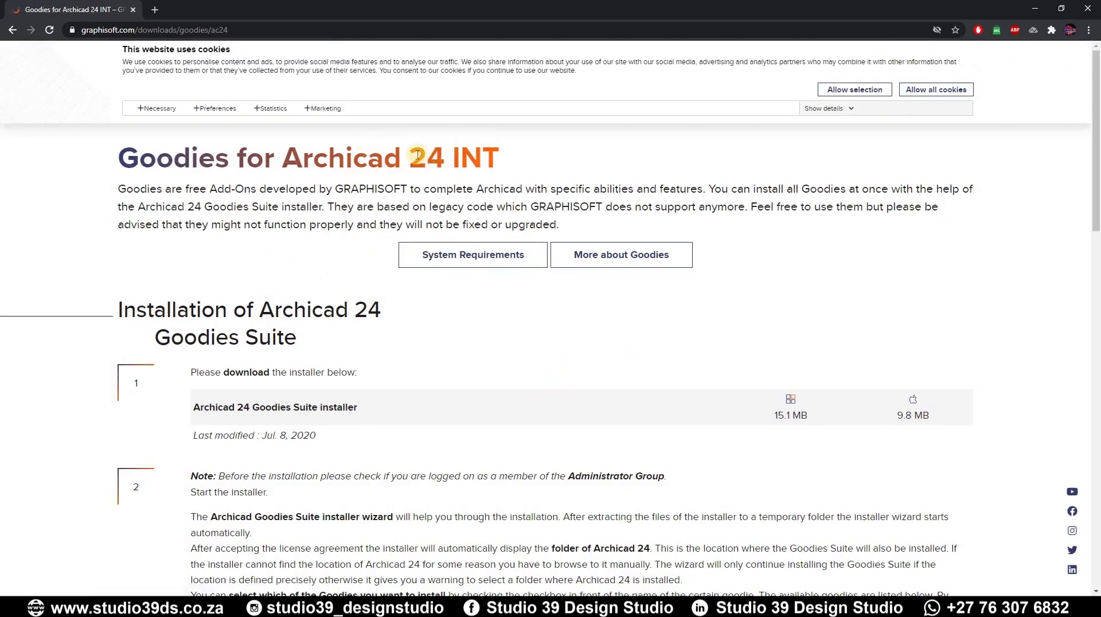
double_click(442, 159)
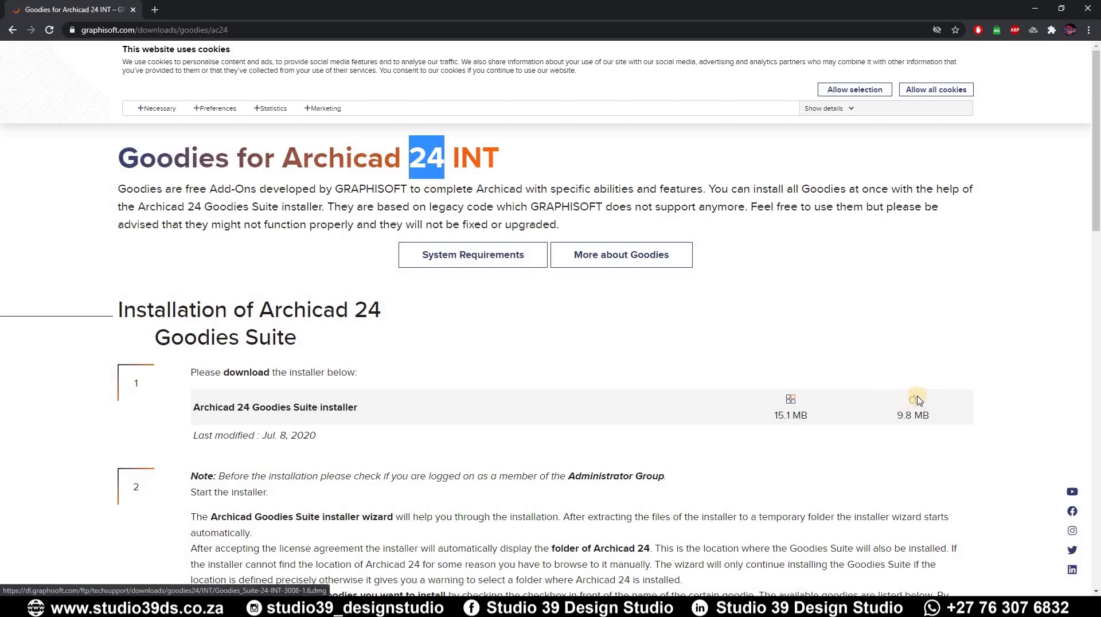
- Open the Goodies for Archicad 22 page from the earlier downloads and review its list of available goodies
scroll(591, 335, down, 15)
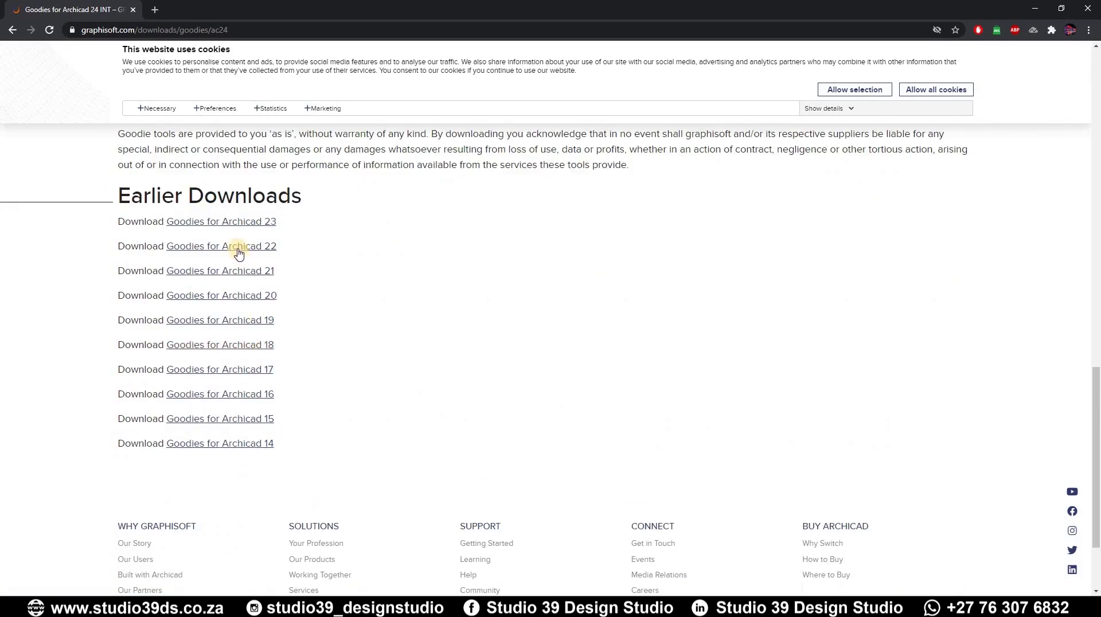
click(239, 254)
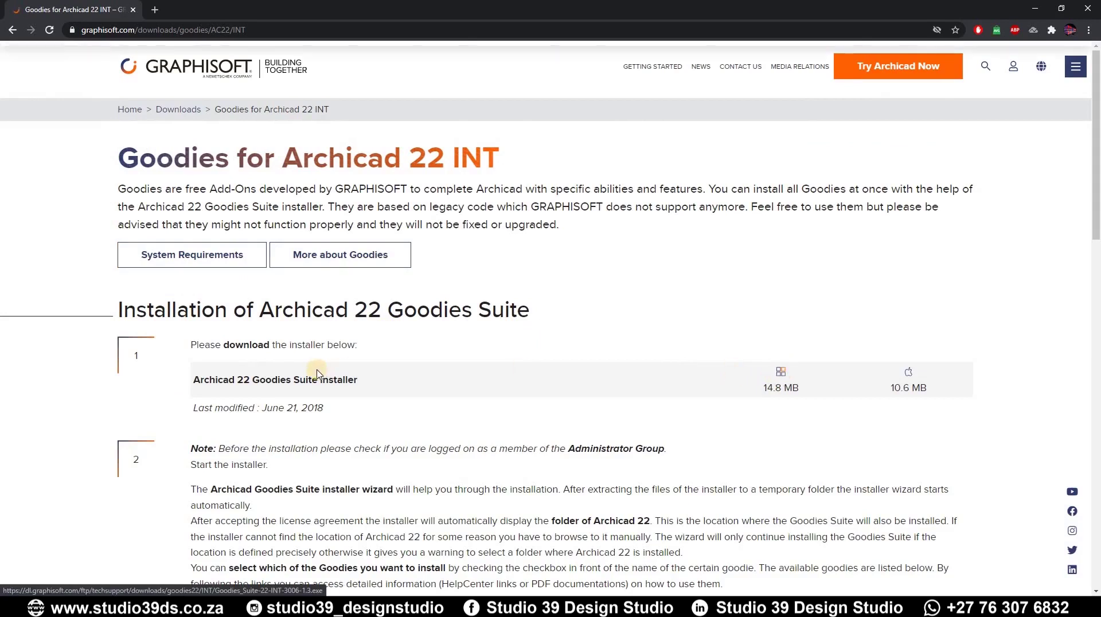
scroll(320, 367, down, 5)
drag(198, 317, 352, 463)
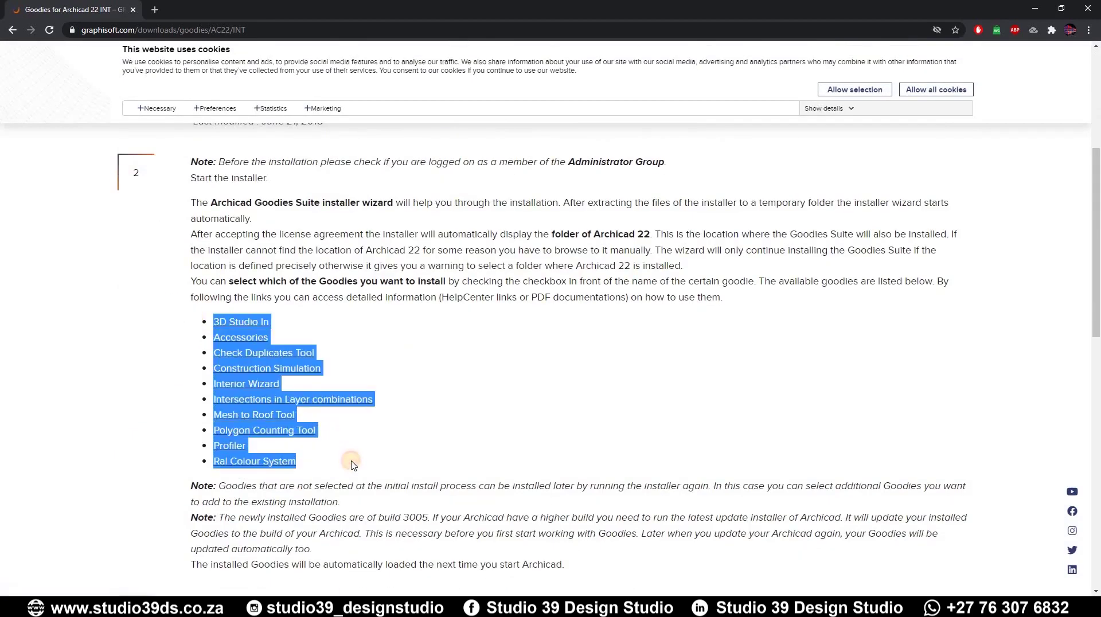
click(186, 290)
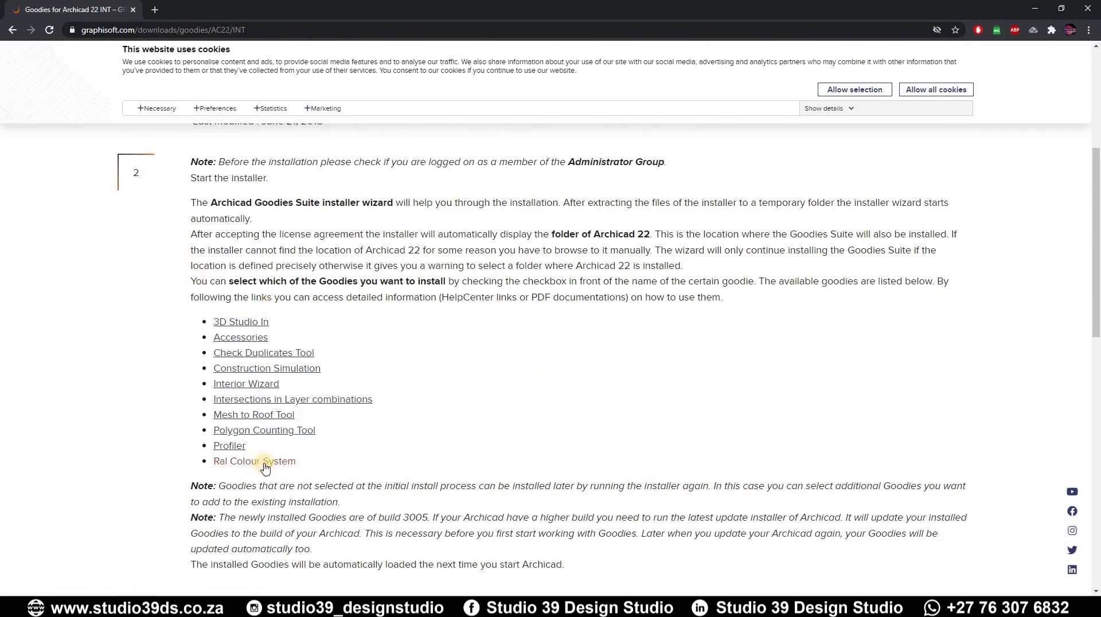
key(alt+Tab)
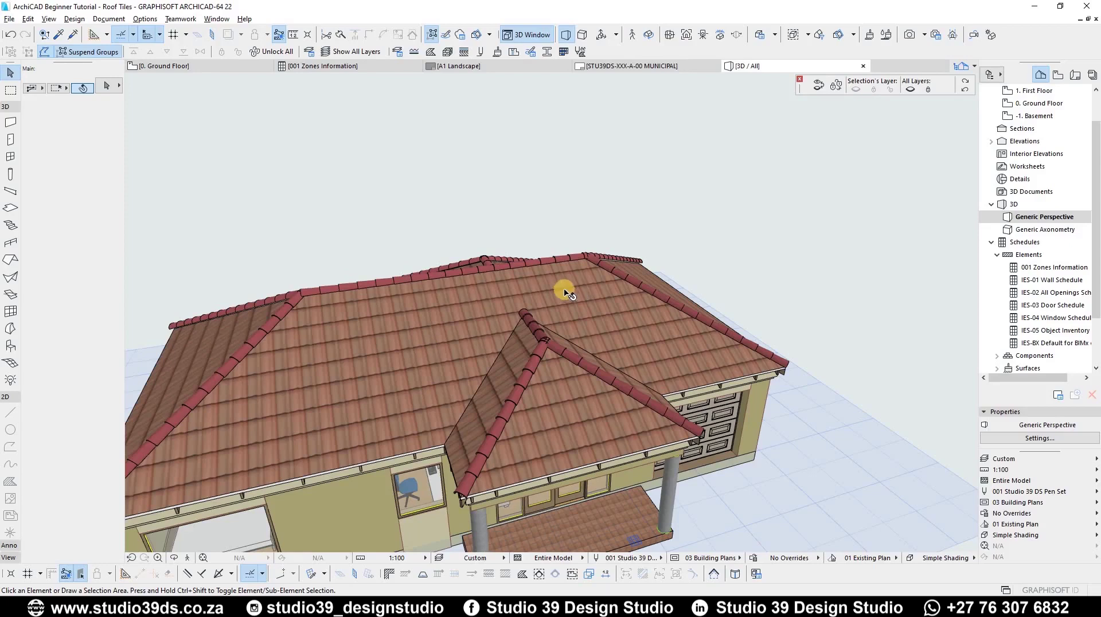
shift+middle_drag(496, 300, 479, 275)
key(alt+Tab)
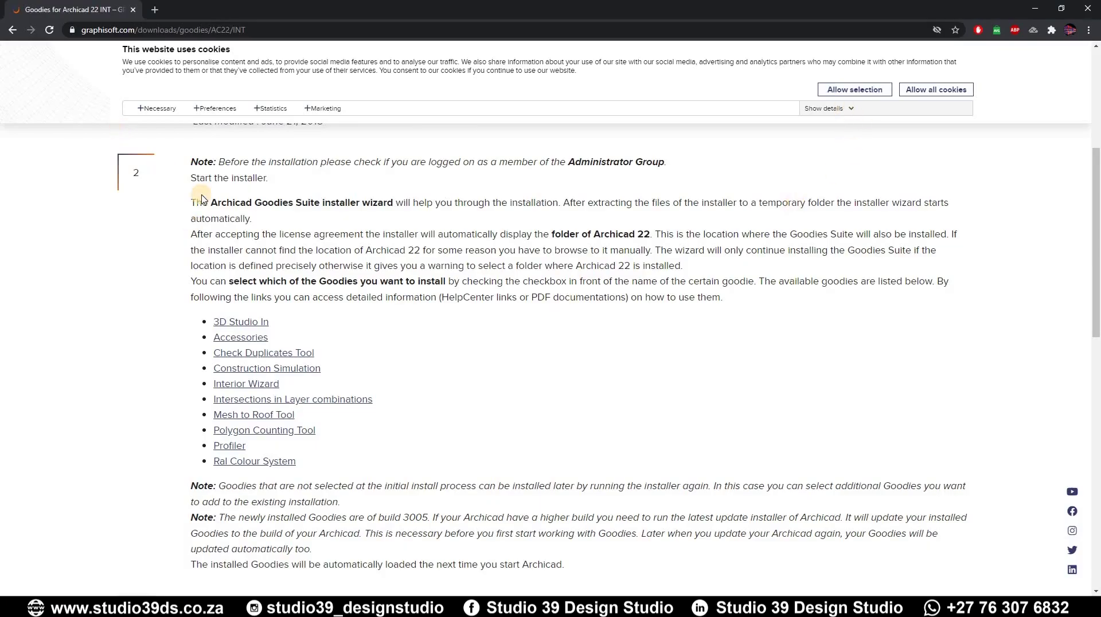
- Check the browser's downloads list for the Goodies_Suite-22-INT-3006-1.3.exe installer, close the list and switch back to the house model in Archicad
key(ctrl+j)
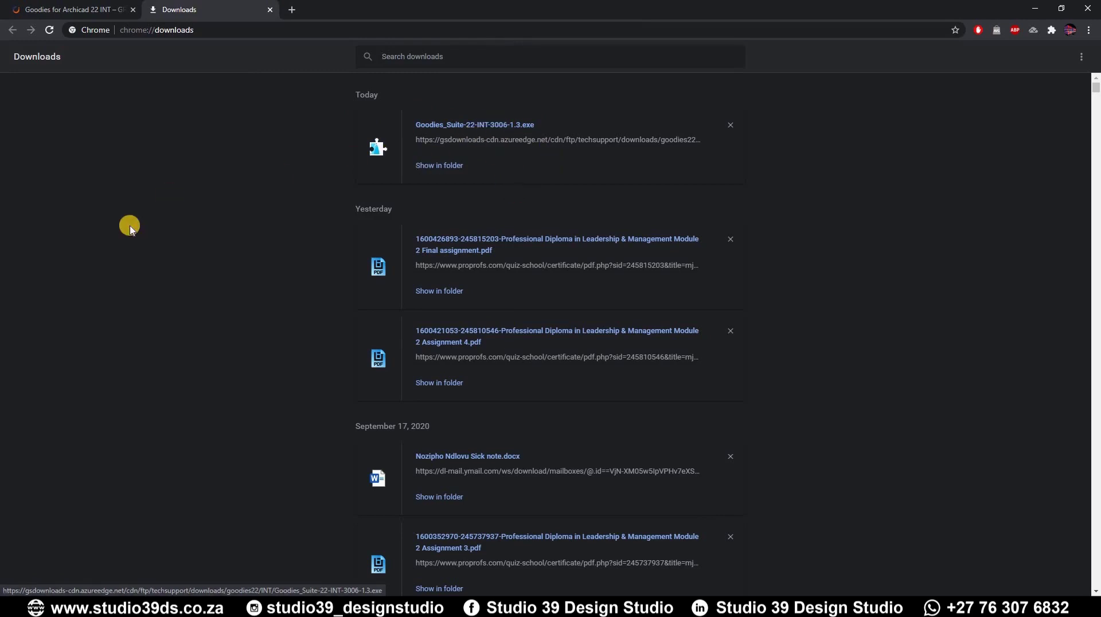
click(271, 10)
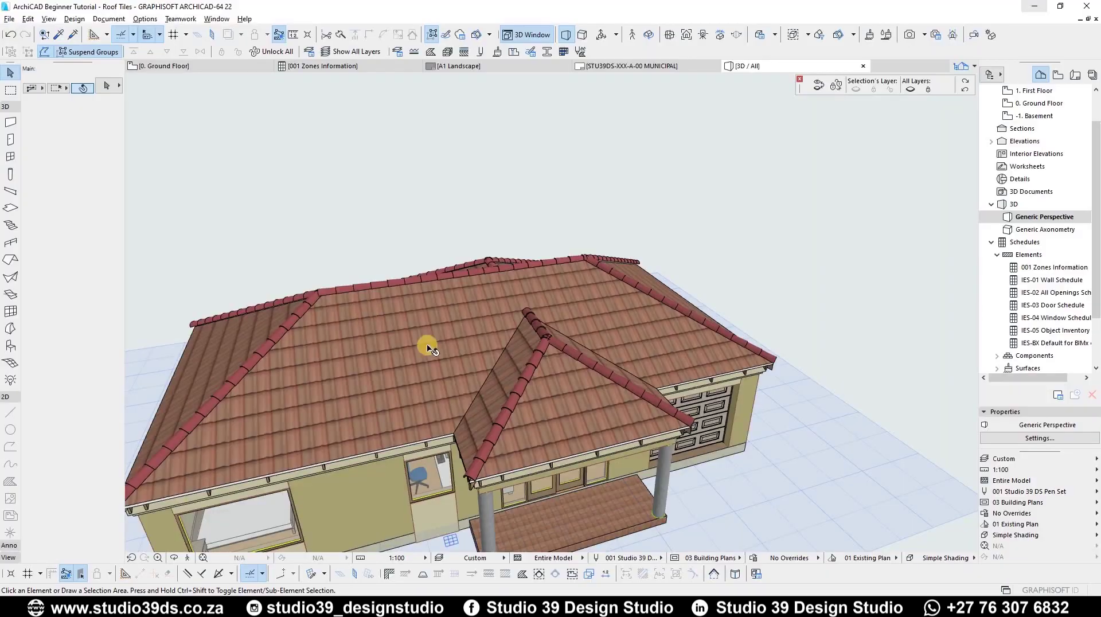
click(1037, 12)
scroll(472, 324, down, 2)
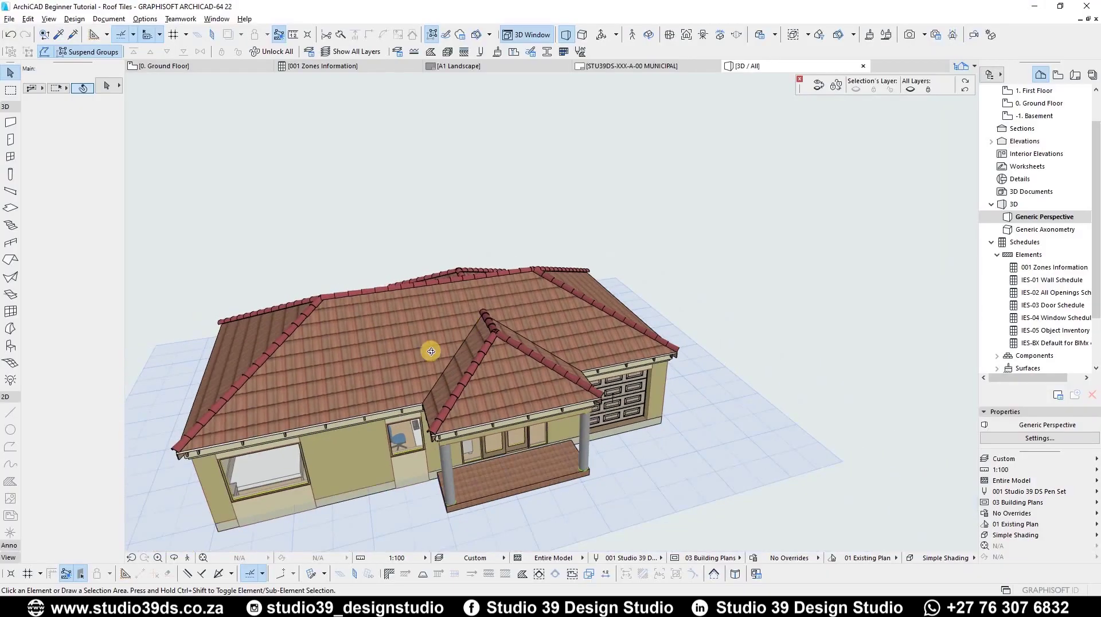
shift+middle_drag(422, 354, 308, 327)
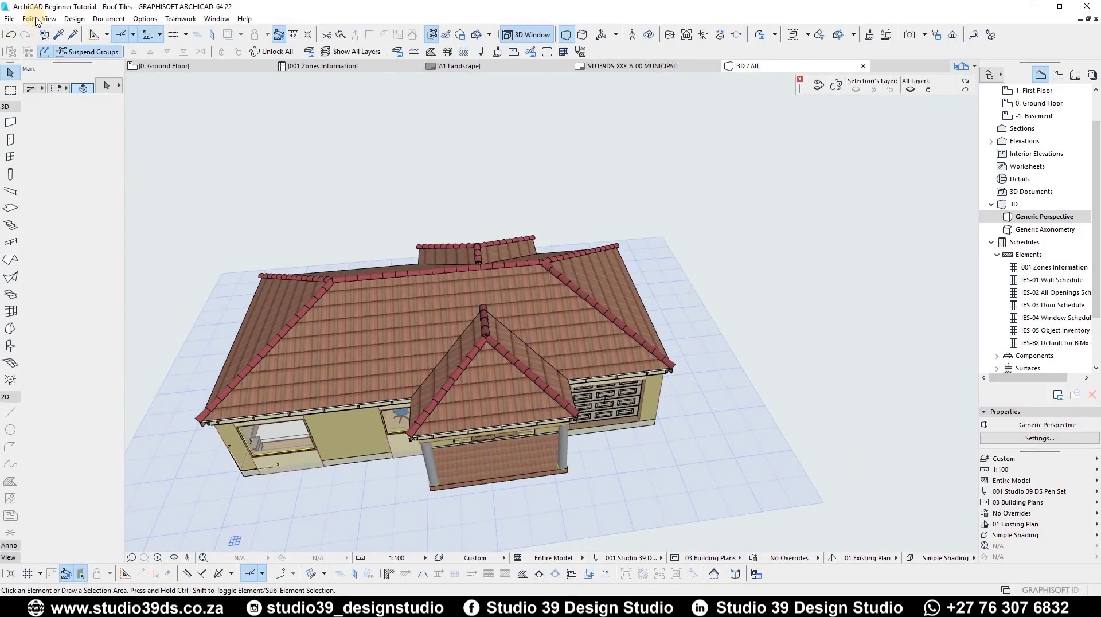
- Look up the Roof, Slab and Wall Accessories commands among the design extras without starting any of them
click(75, 18)
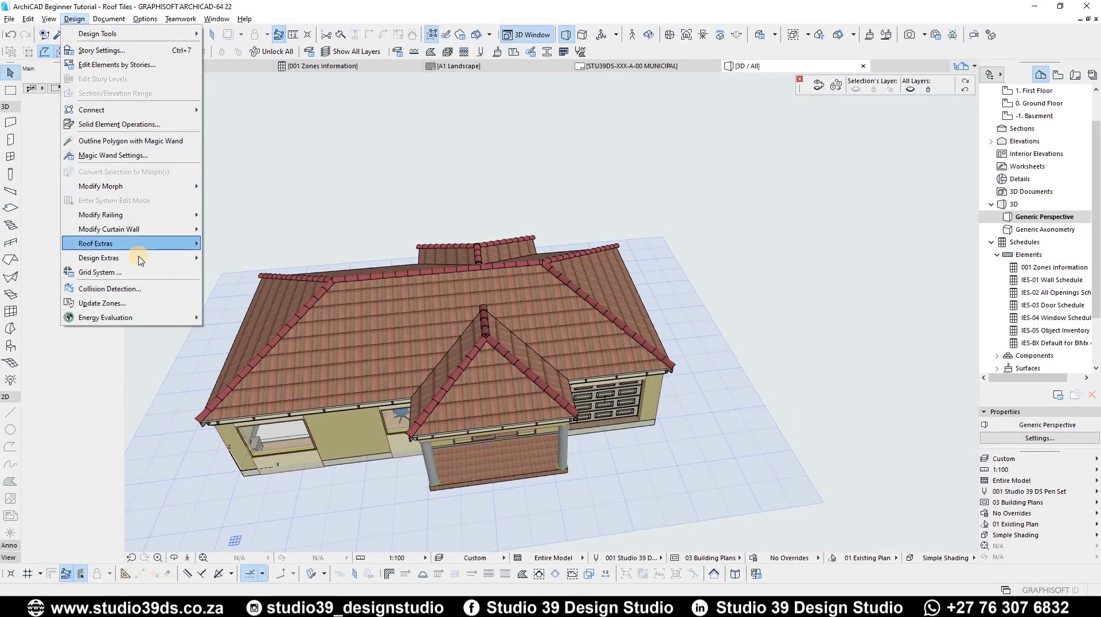
mouse_move(139, 258)
mouse_move(239, 261)
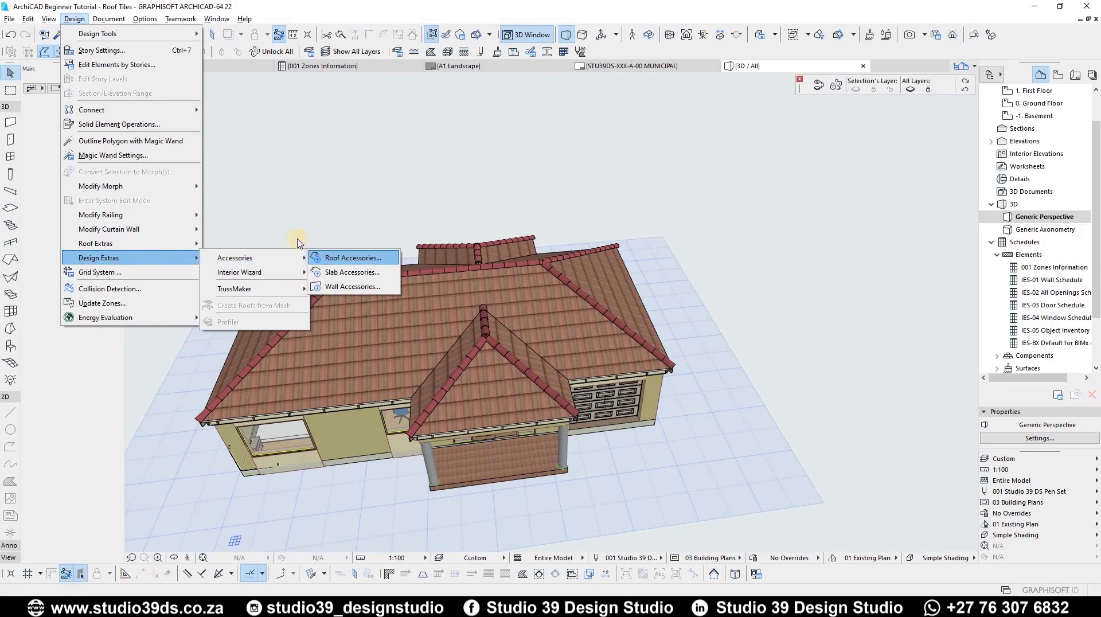
click(11, 32)
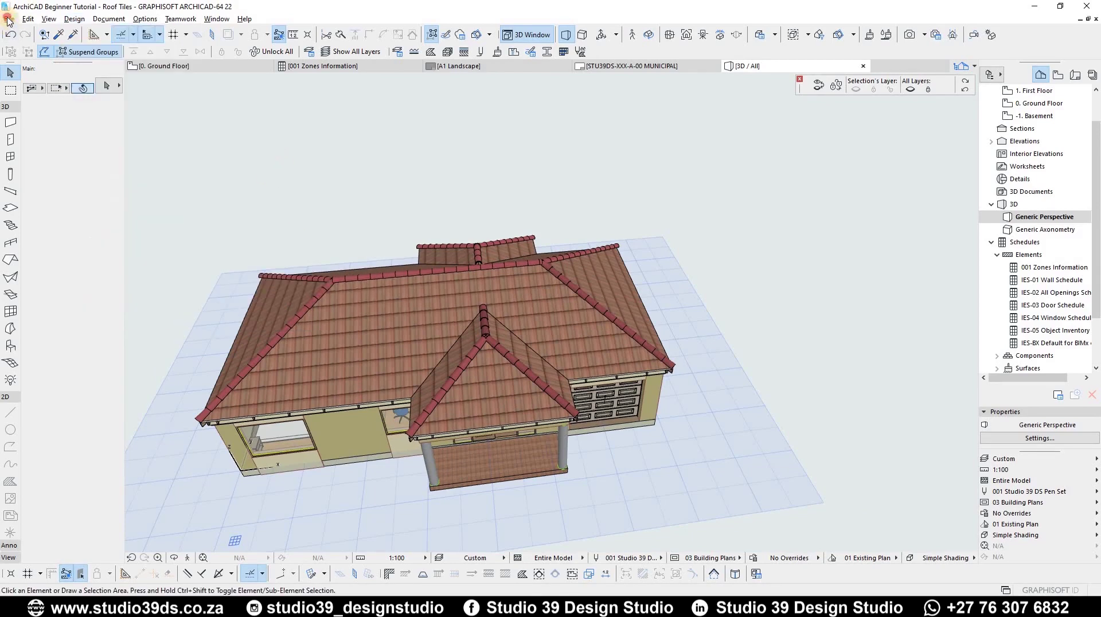
- Open the Library Manager, start adding a library and browse to the ARCHICAD 22 folder under C:, Program Files, GRAPHISOFT
click(8, 19)
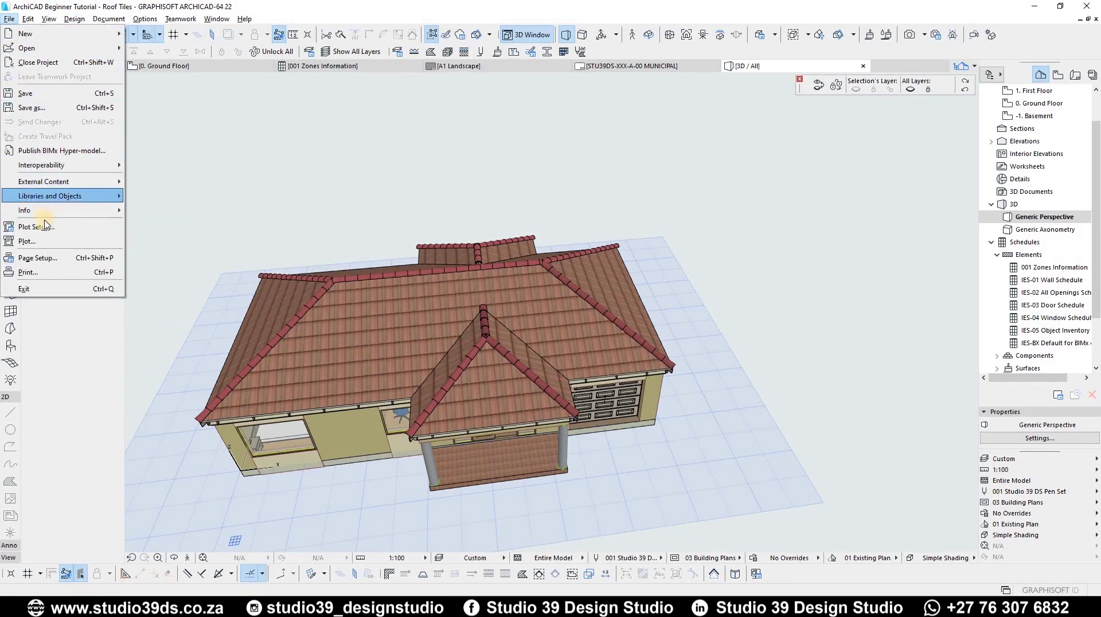
mouse_move(46, 203)
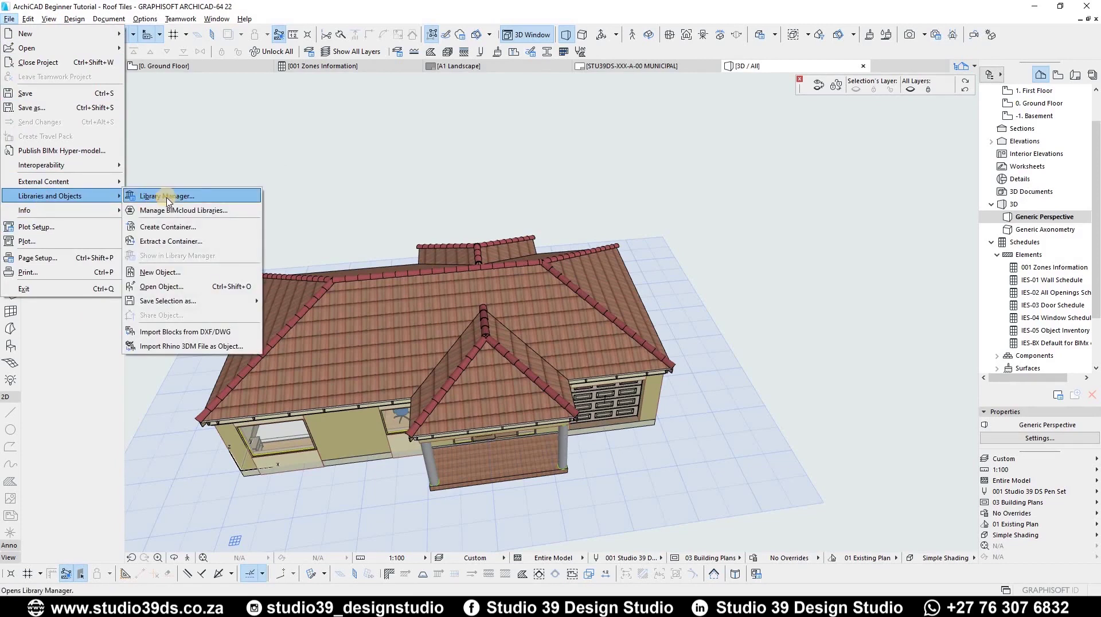
click(625, 229)
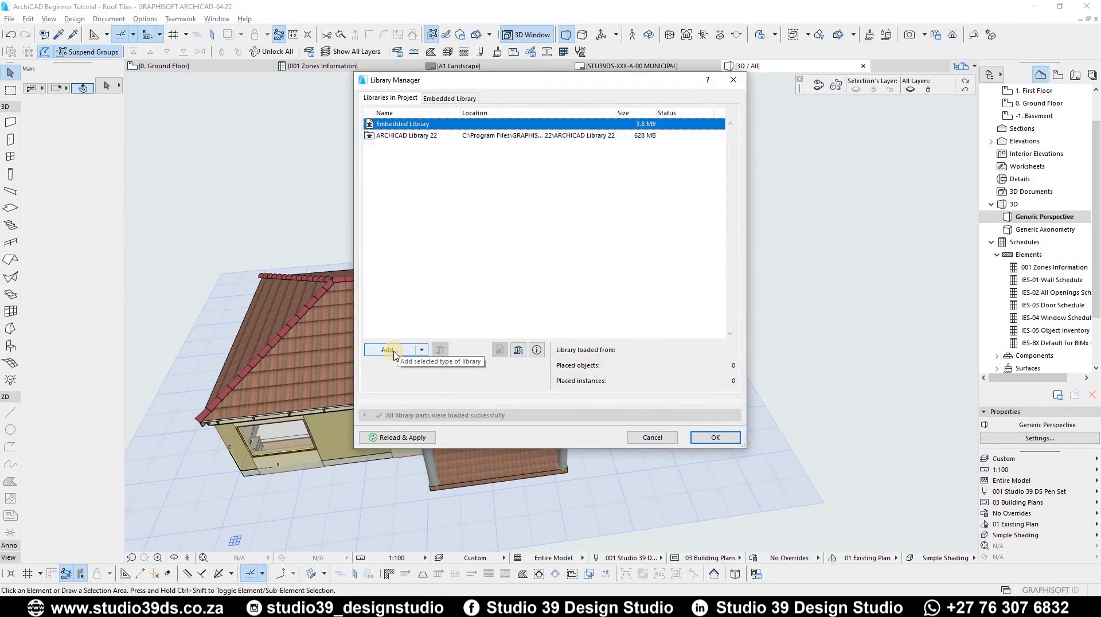
click(389, 350)
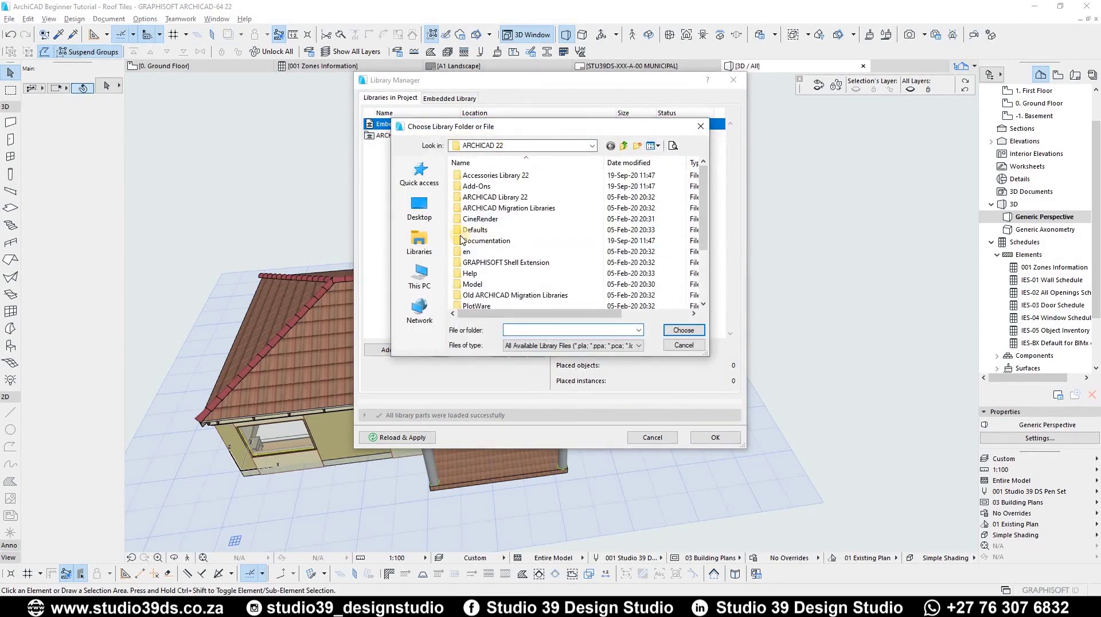
click(419, 275)
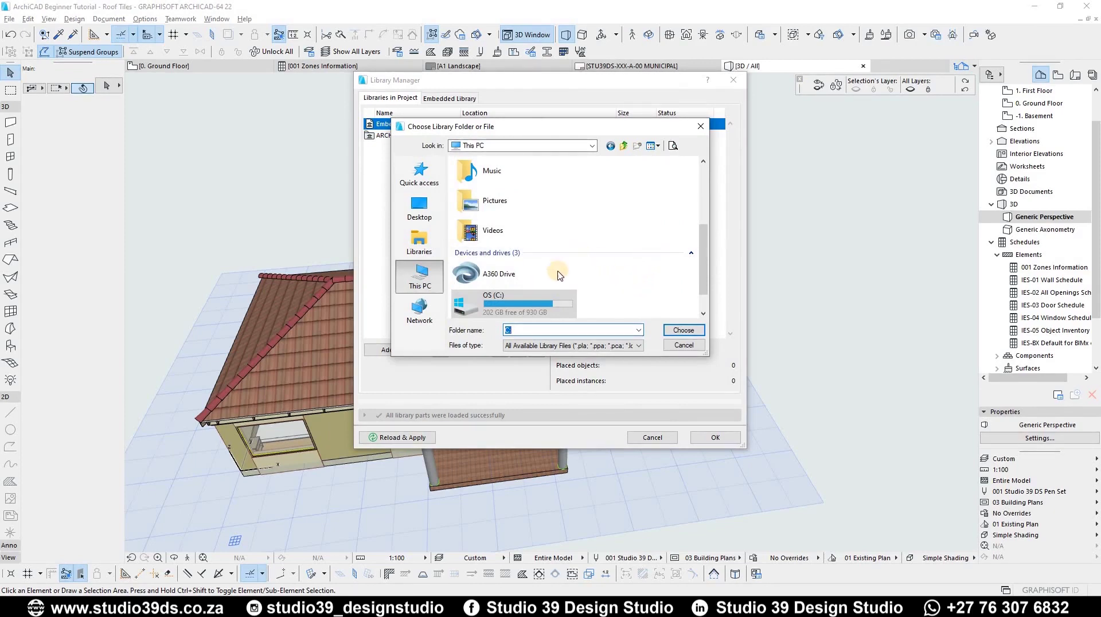
scroll(559, 275, down, 1)
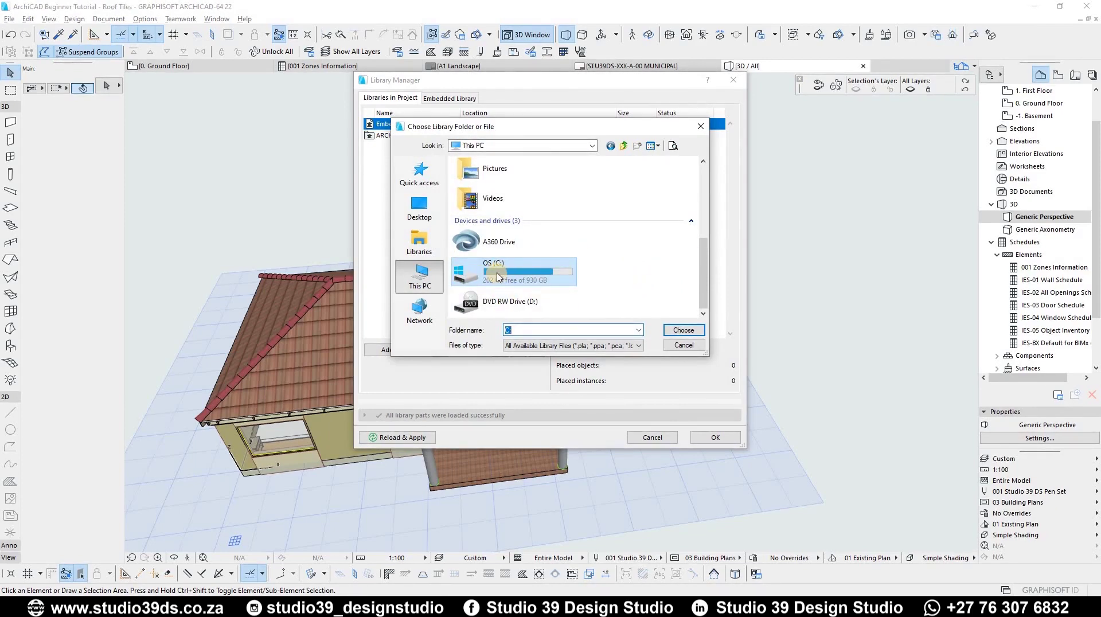
double_click(497, 275)
click(492, 217)
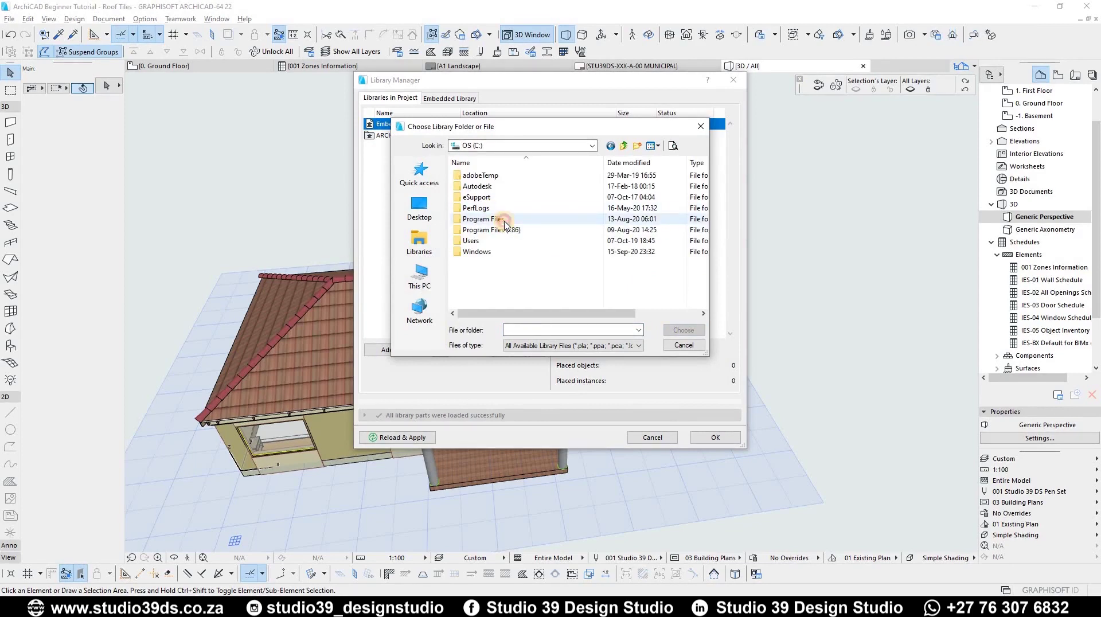
double_click(491, 216)
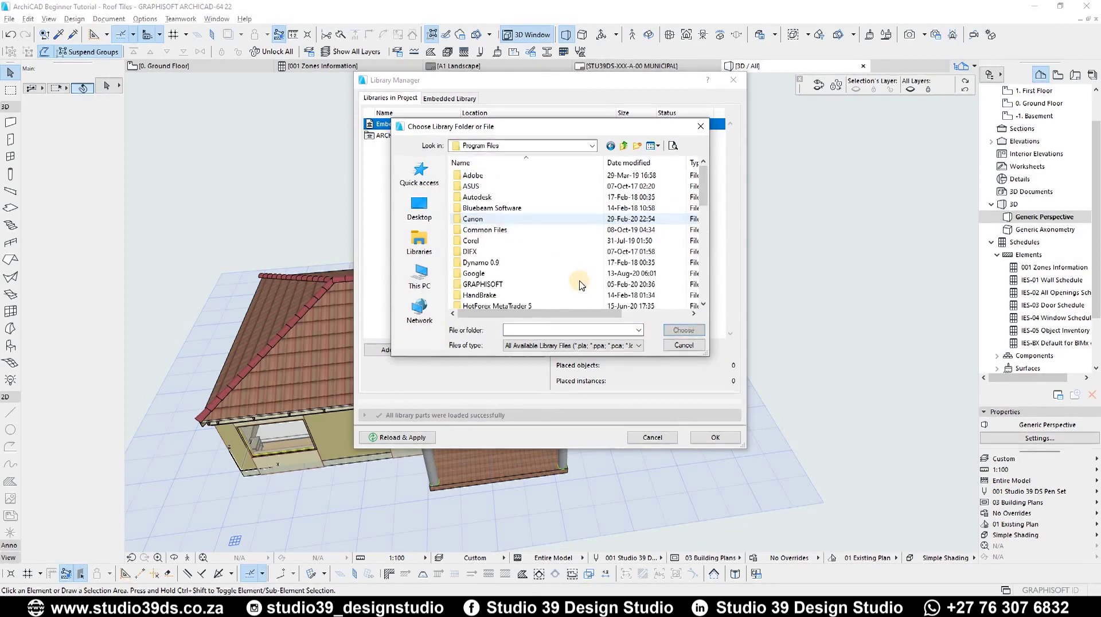
double_click(499, 285)
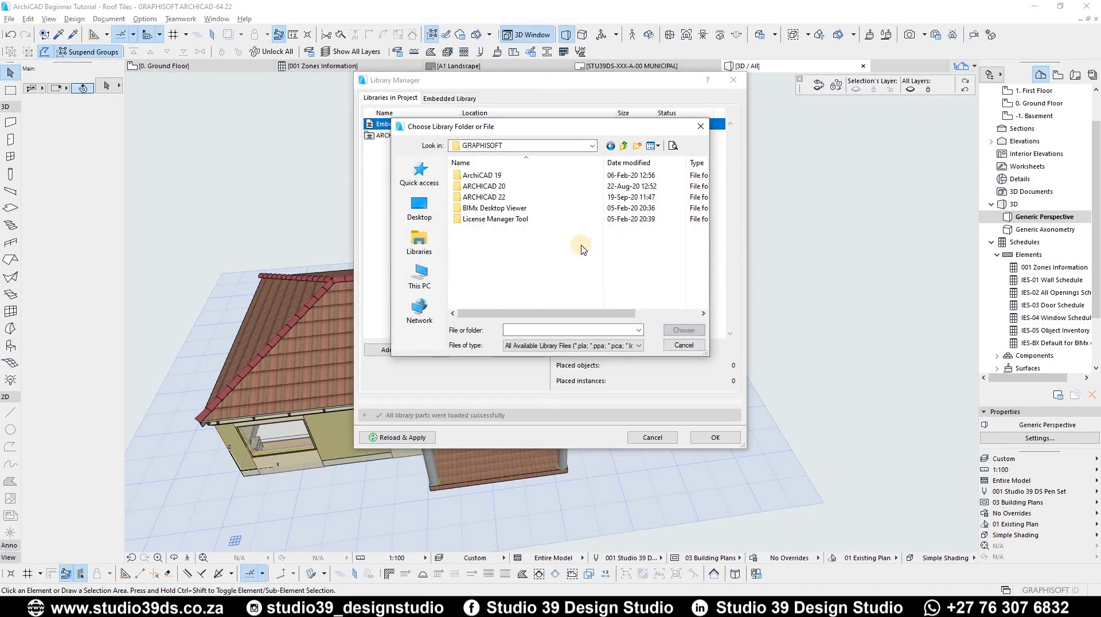
double_click(487, 198)
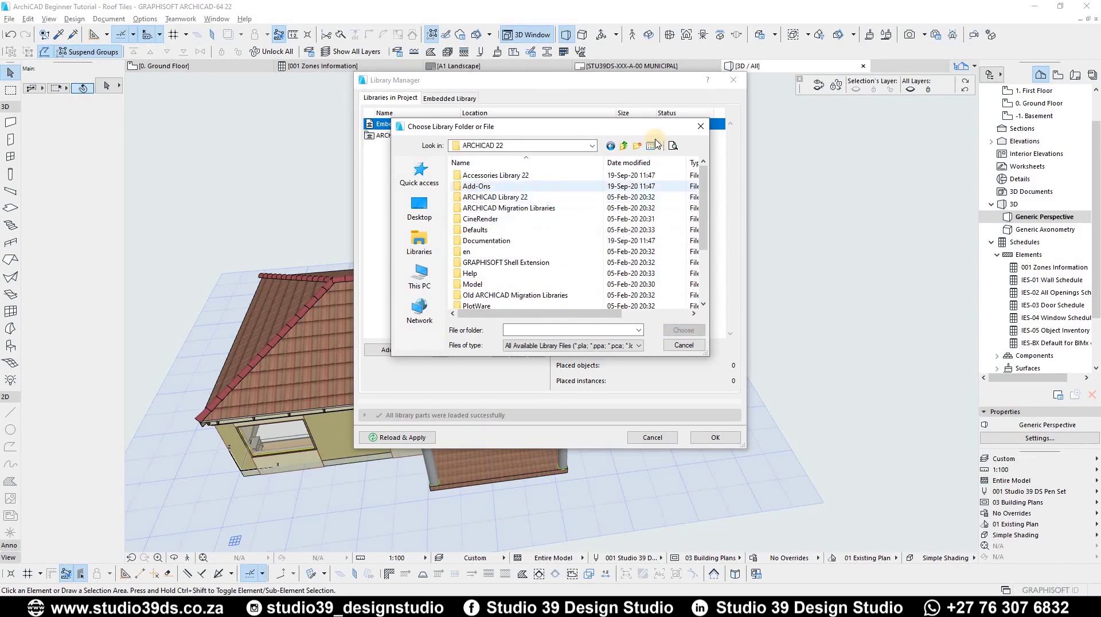
- Open the ARCHICAD 22 folder in a separate File Explorer window and go to its Add-Ons, Goodies subfolder
click(624, 146)
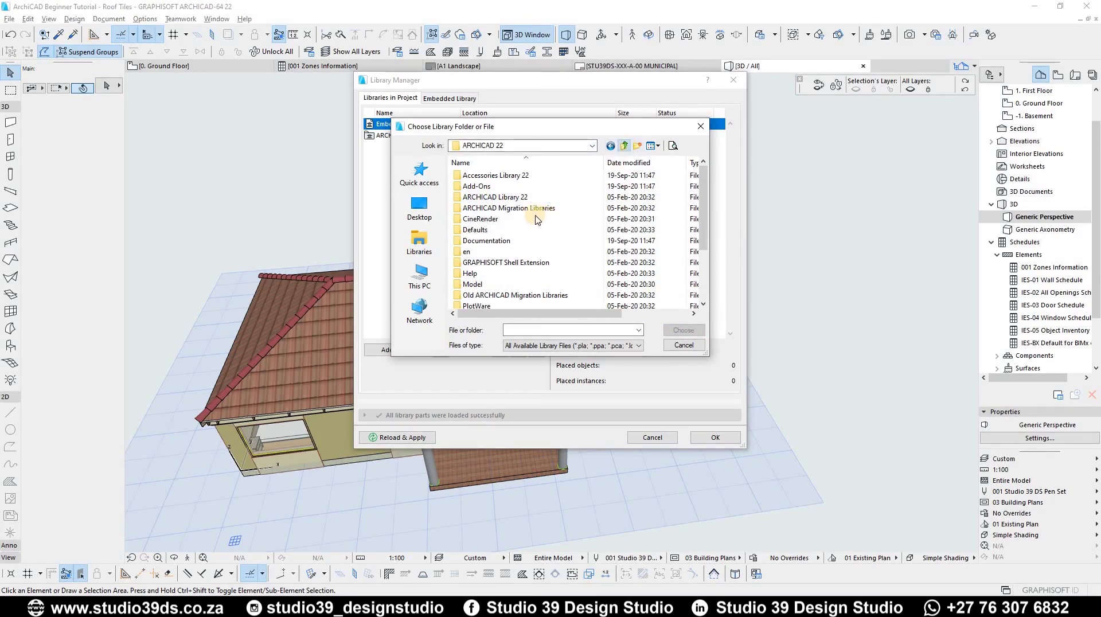
right_click(497, 197)
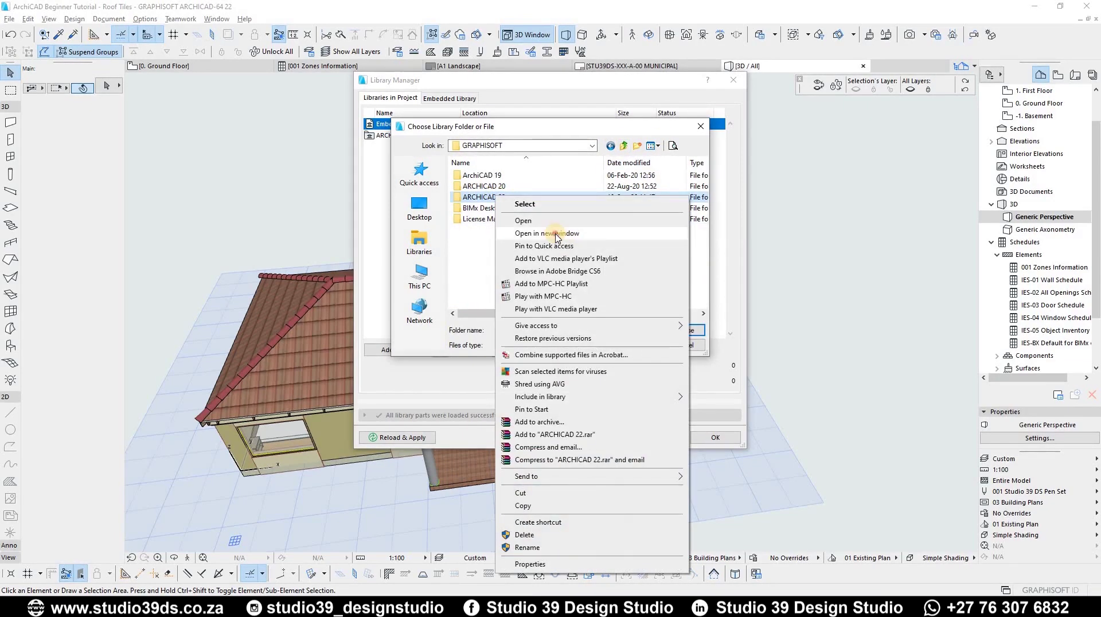
click(463, 297)
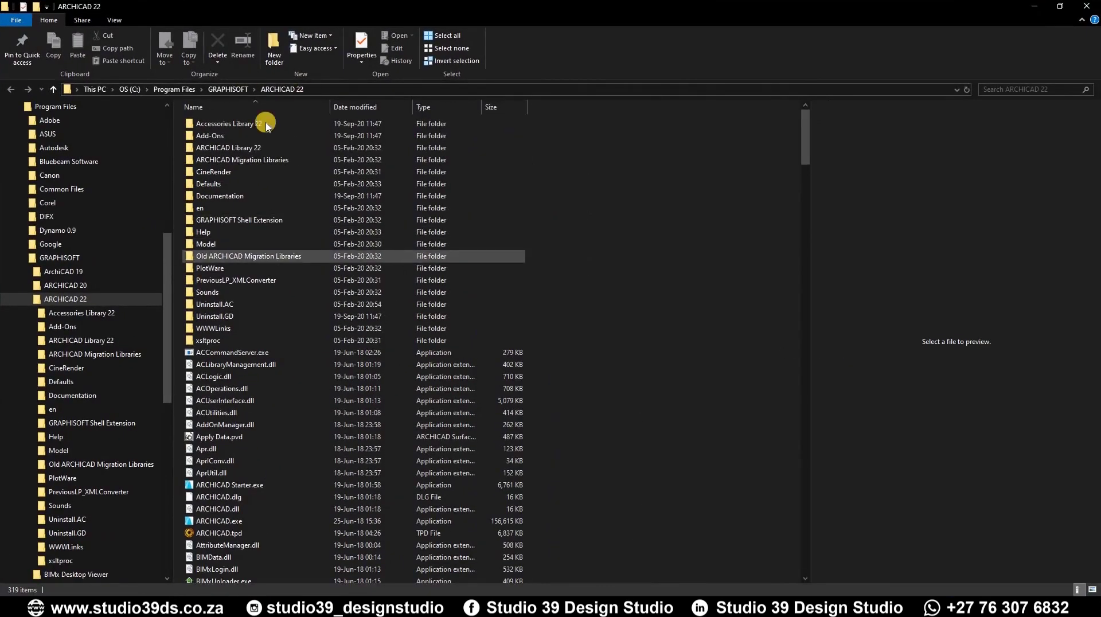
double_click(235, 138)
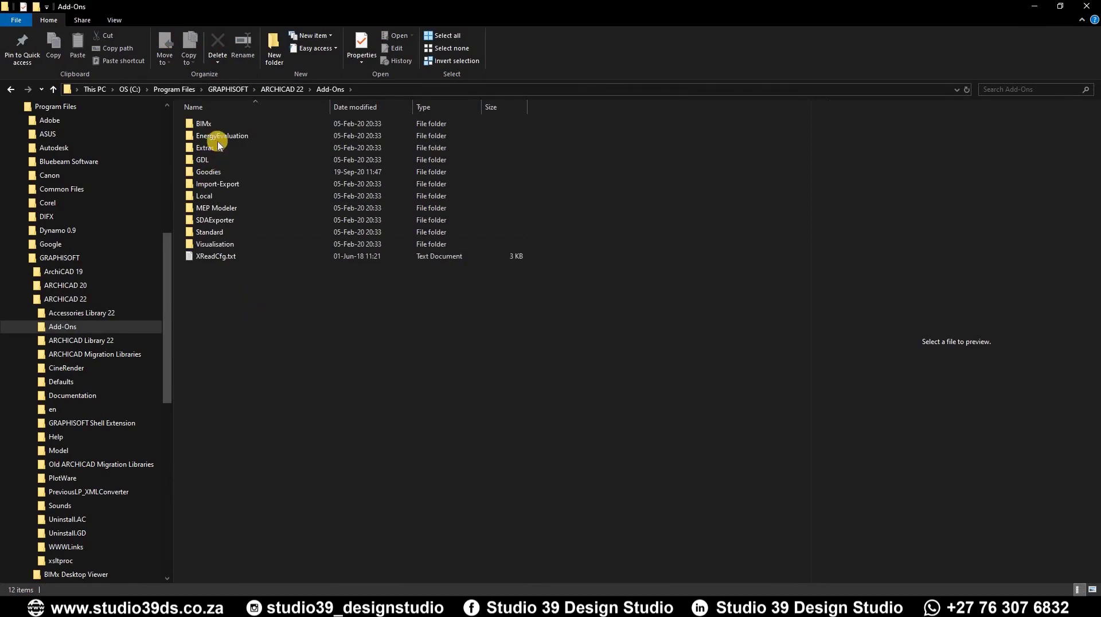
double_click(215, 171)
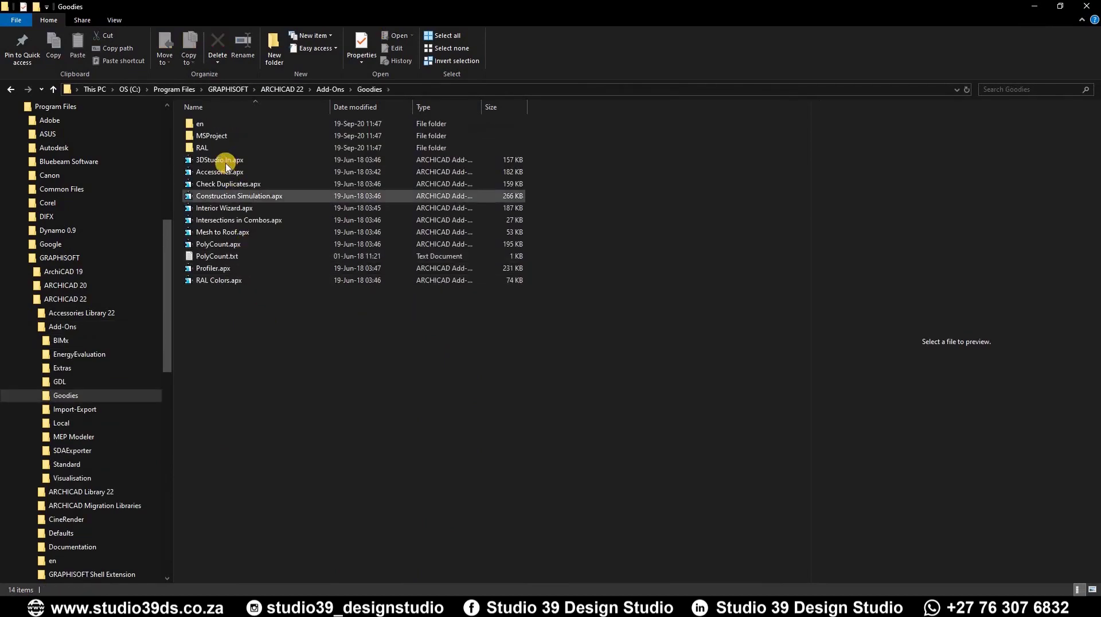
- Group the contents of the Goodies folder by type and select all the ARCHICAD add-on files
drag(528, 170, 593, 164)
right_click(591, 163)
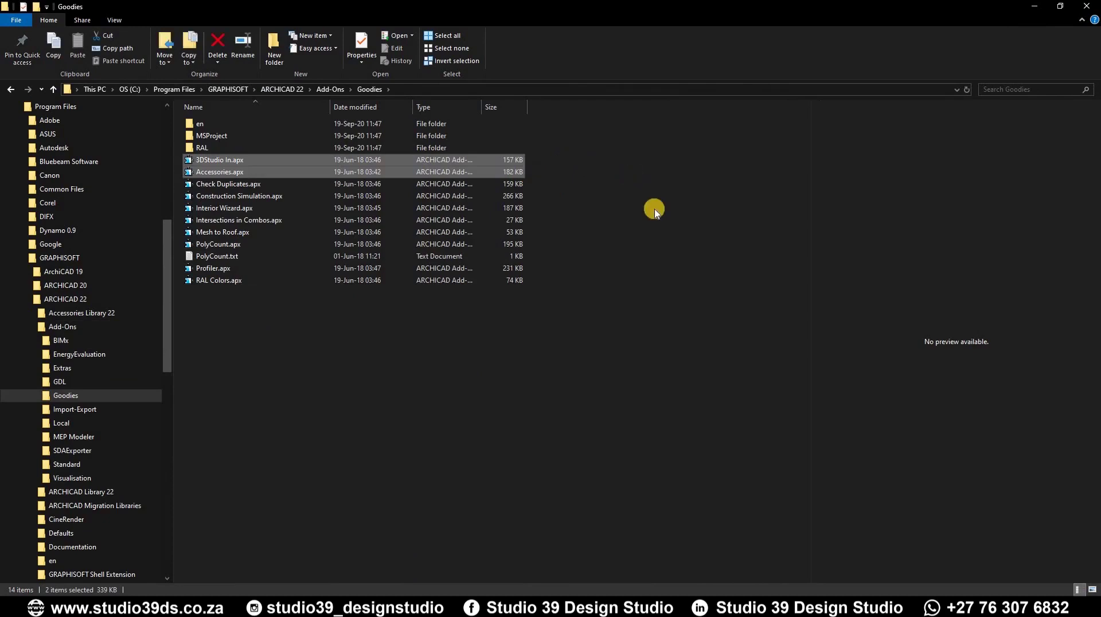
mouse_move(628, 199)
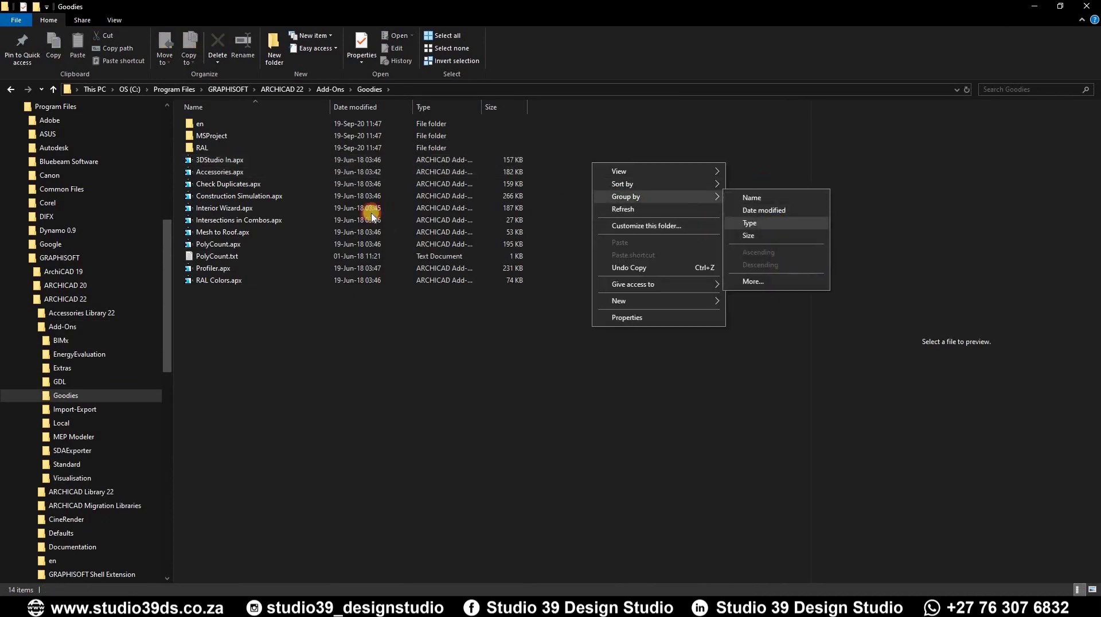
click(778, 226)
drag(302, 245, 274, 252)
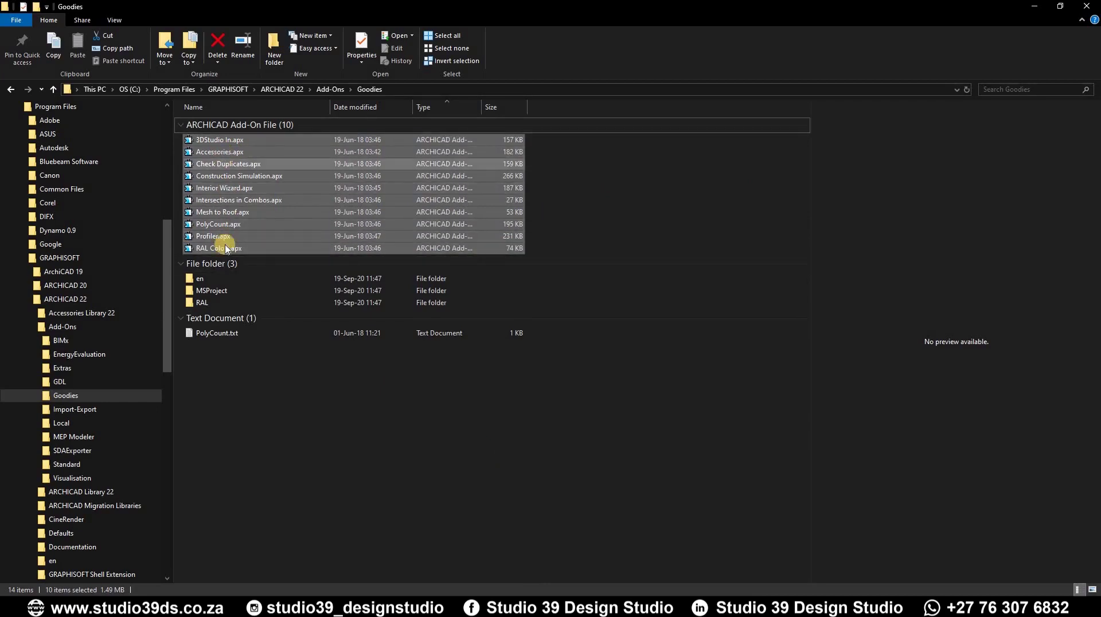
- Compare the add-on files with the goodies list on the Goodies for Archicad 22 page in Chrome and return to the Archicad model
key(alt+Tab)
key(alt+Tab)
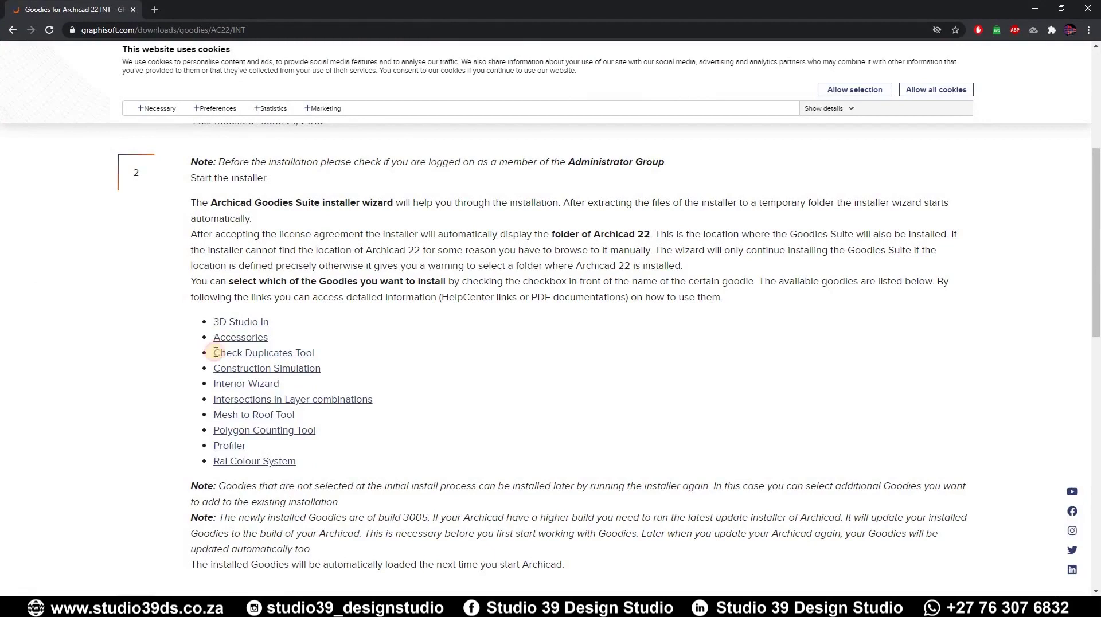
drag(216, 353, 204, 314)
click(393, 344)
click(1030, 8)
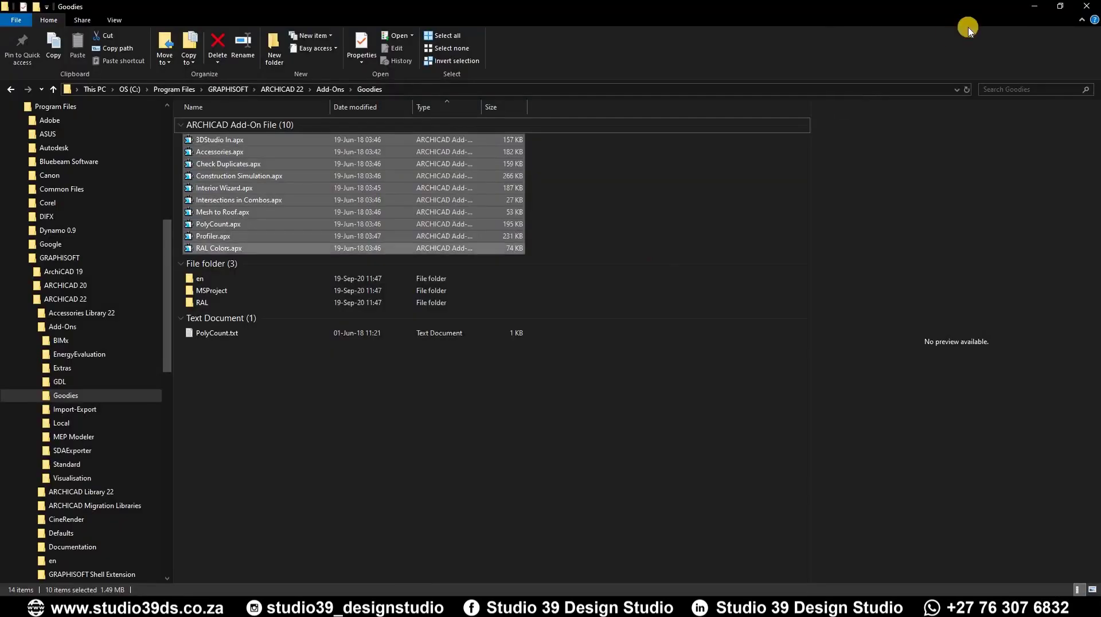
click(1033, 7)
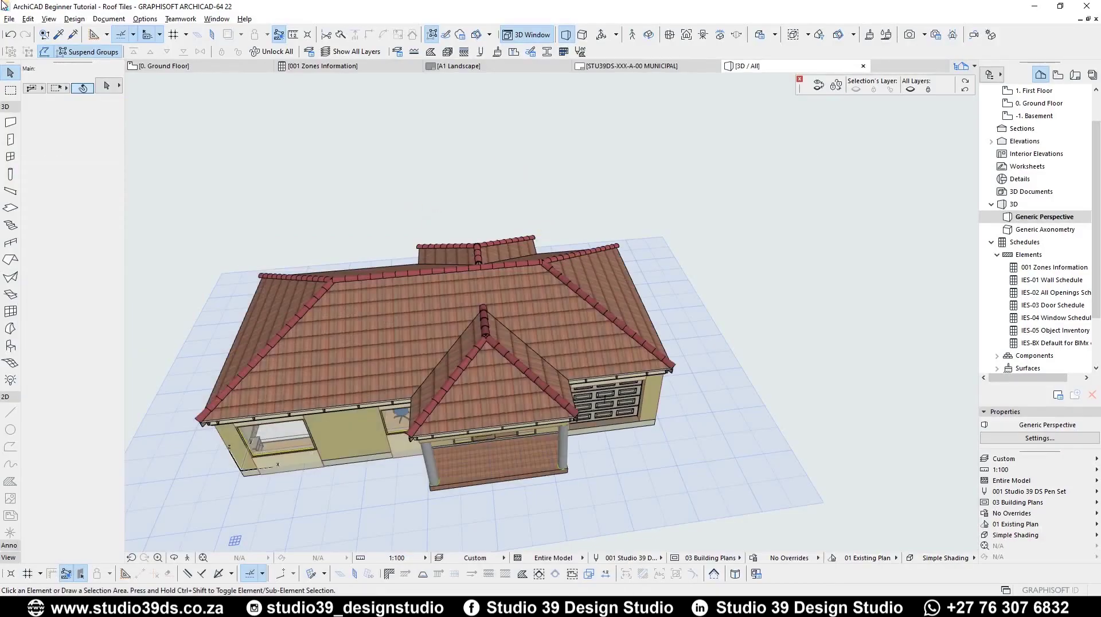
- Add the Accessories Library 22 folder from the ARCHICAD 22 program folder to the project in the Library Manager
click(9, 18)
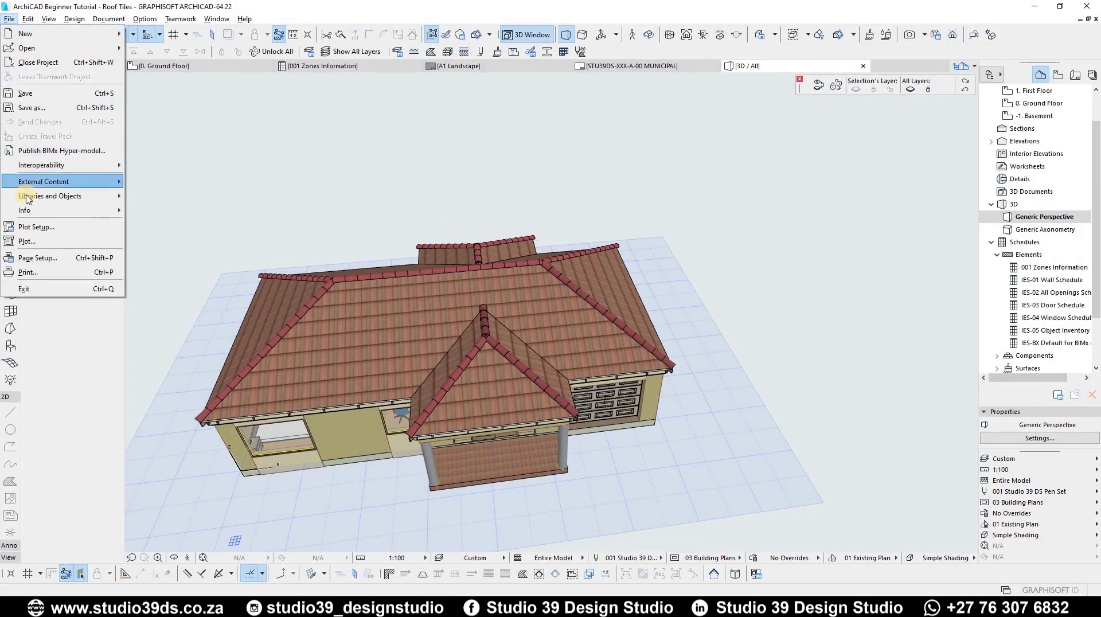
mouse_move(27, 196)
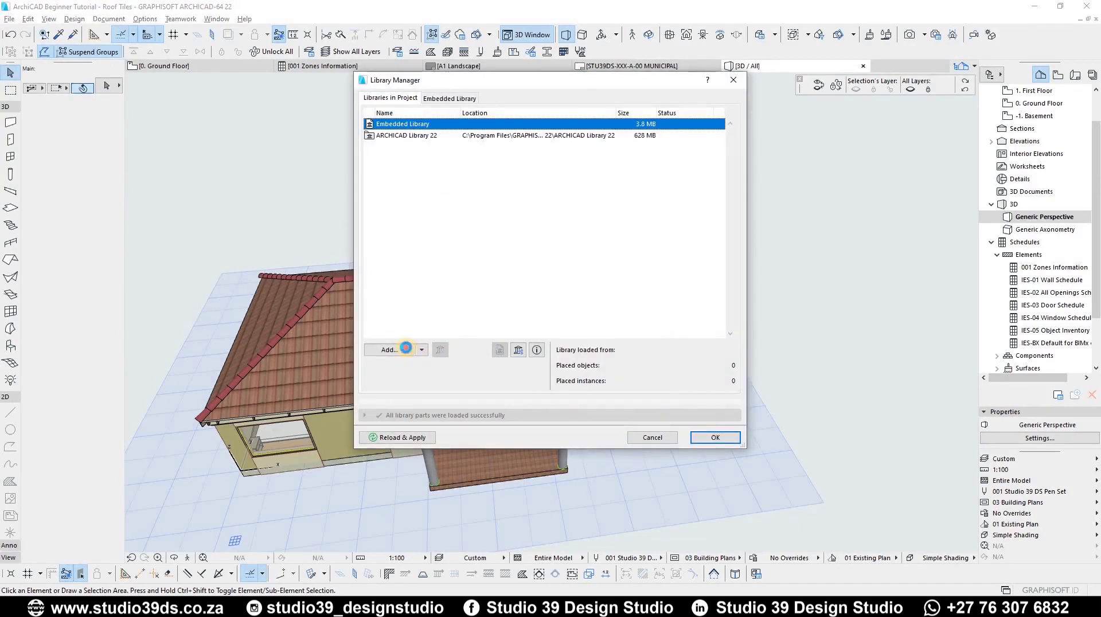
click(405, 348)
key(Return)
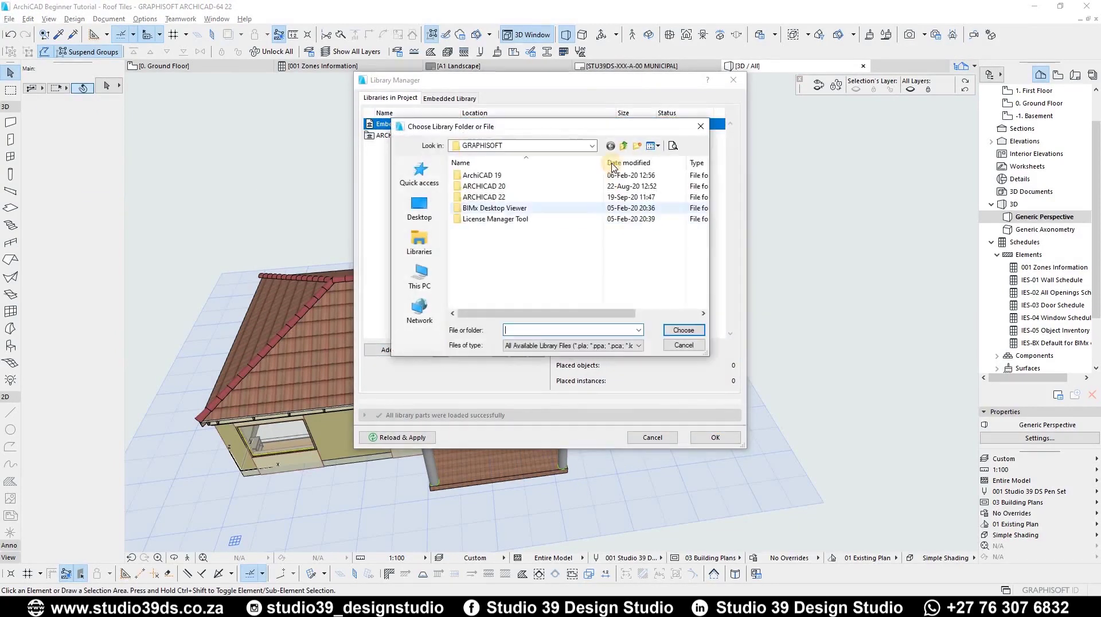
double_click(491, 197)
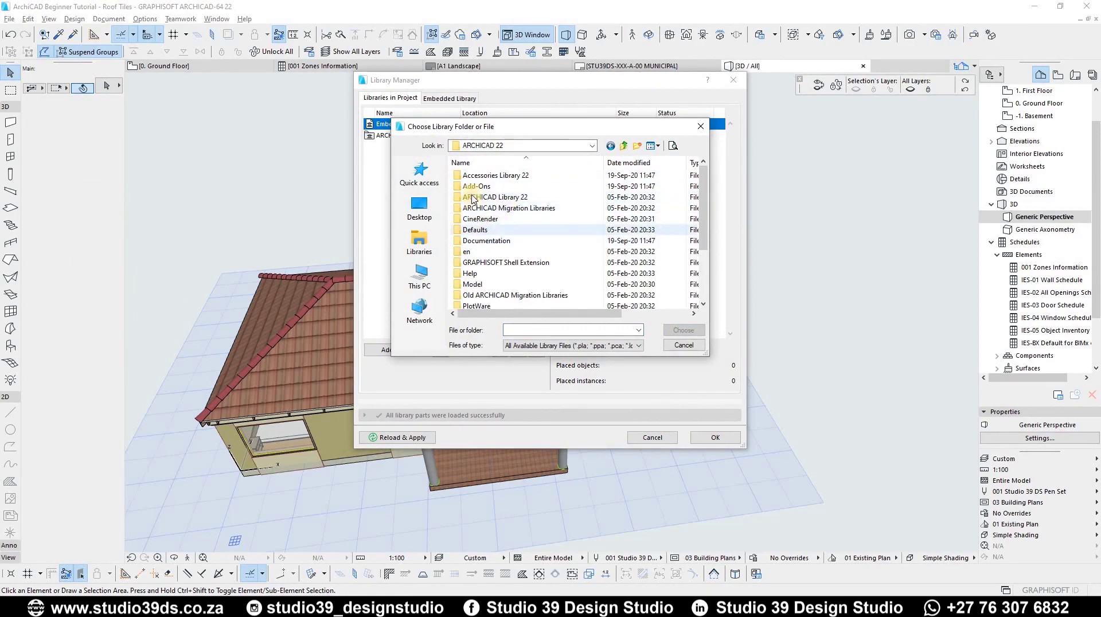
double_click(490, 187)
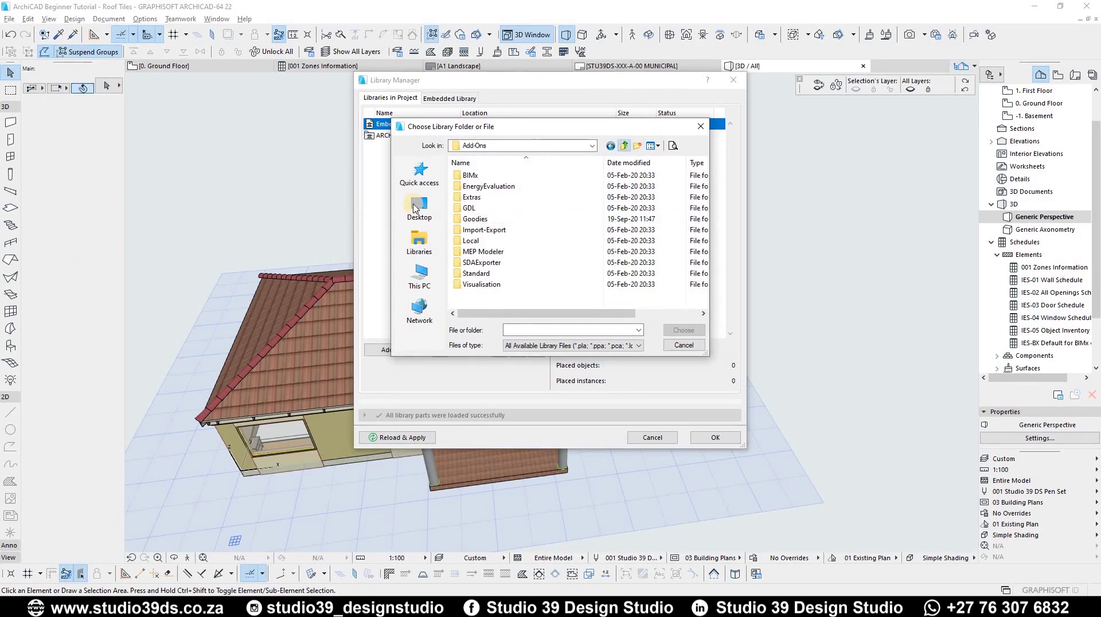
click(624, 145)
click(483, 175)
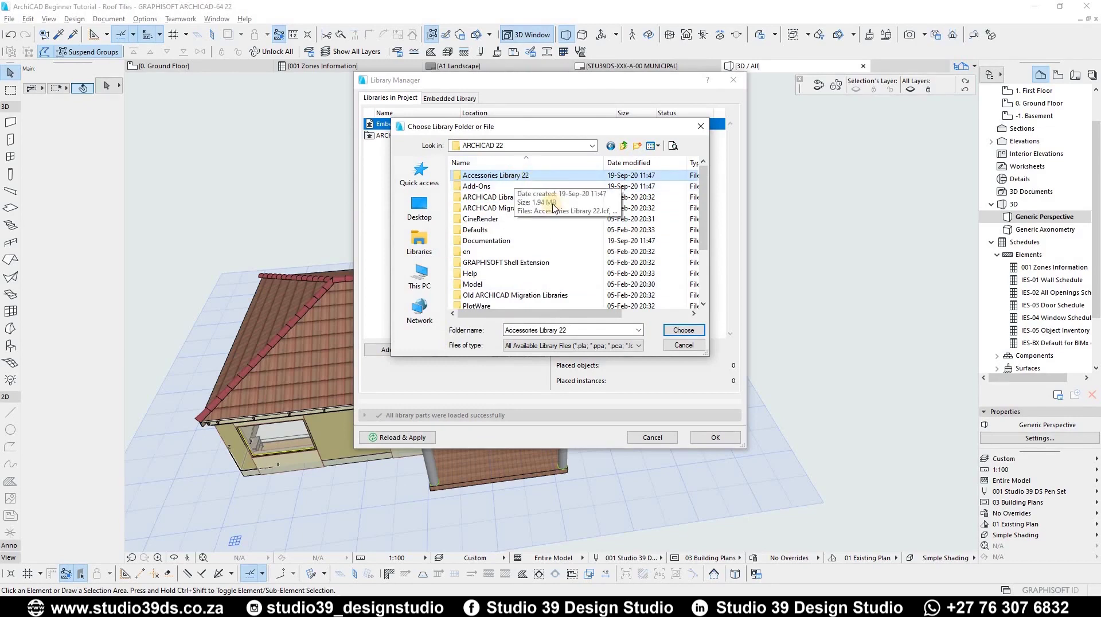
click(683, 330)
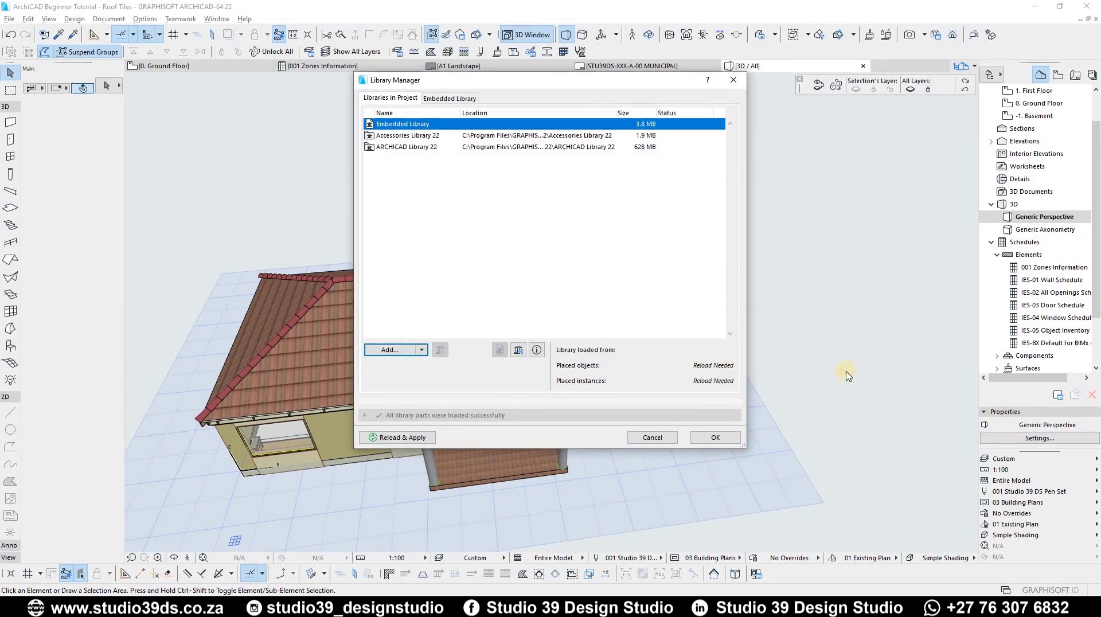
- Add the Goodies folder from Add-Ons to the project libraries and close the Library Manager without applying the changes
click(398, 350)
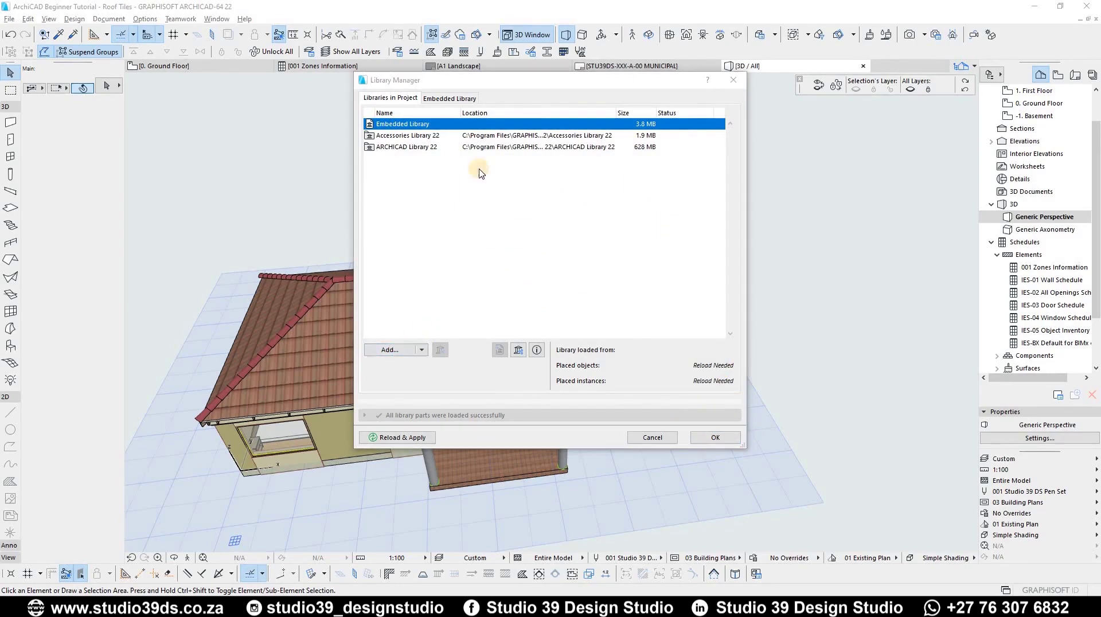
double_click(476, 187)
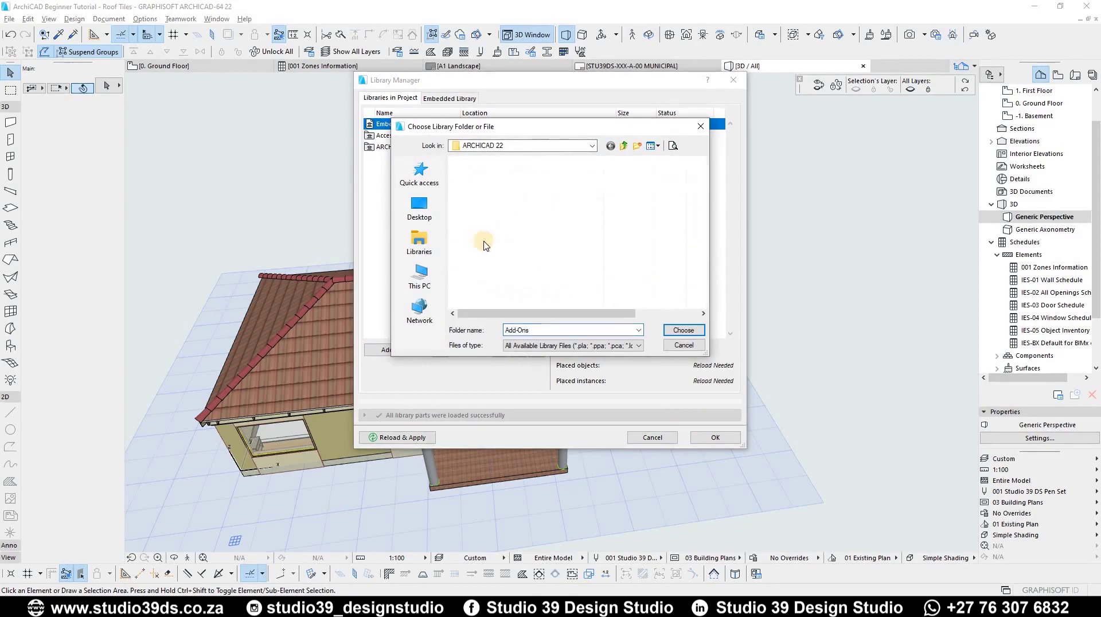
click(475, 218)
click(685, 331)
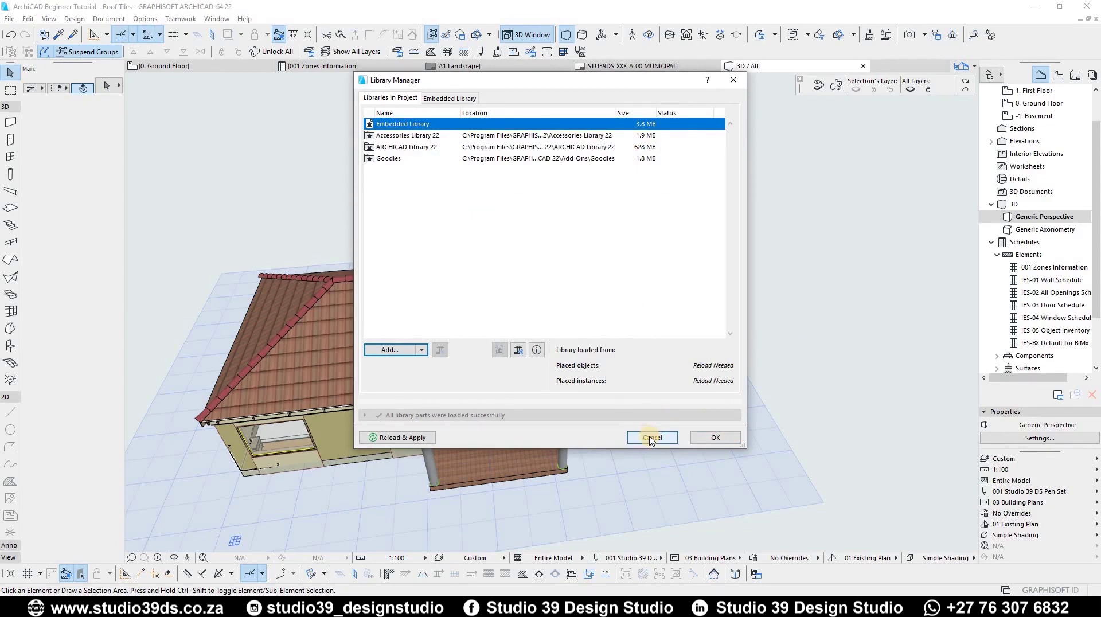
click(629, 438)
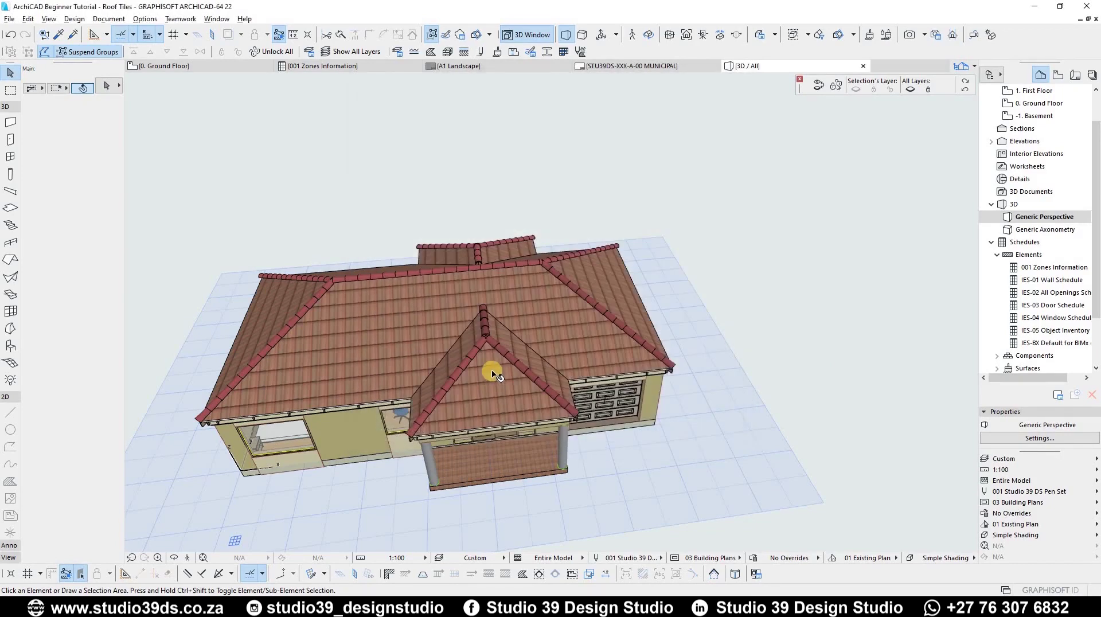
click(510, 385)
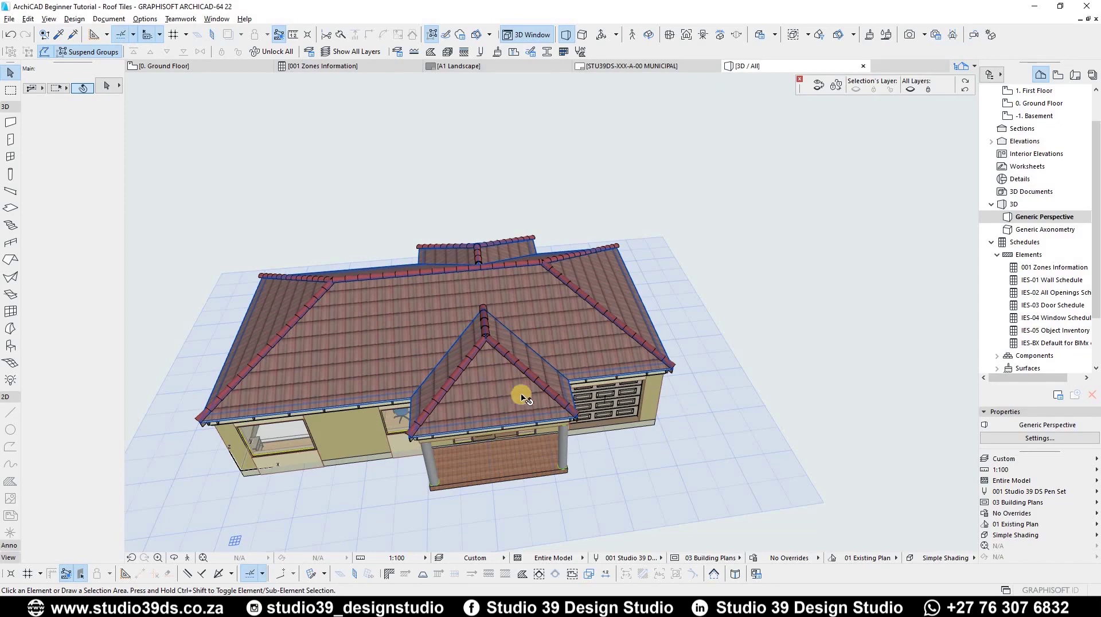
click(568, 331)
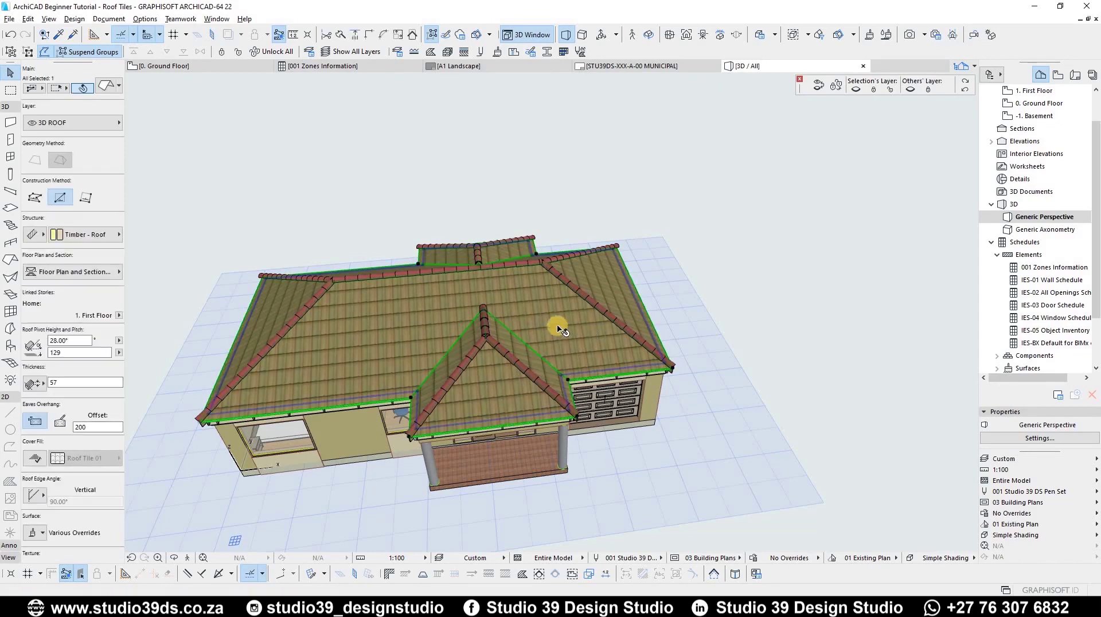
key(Escape)
scroll(492, 334, down, 2)
shift+middle_drag(368, 302, 448, 325)
scroll(494, 317, up, 4)
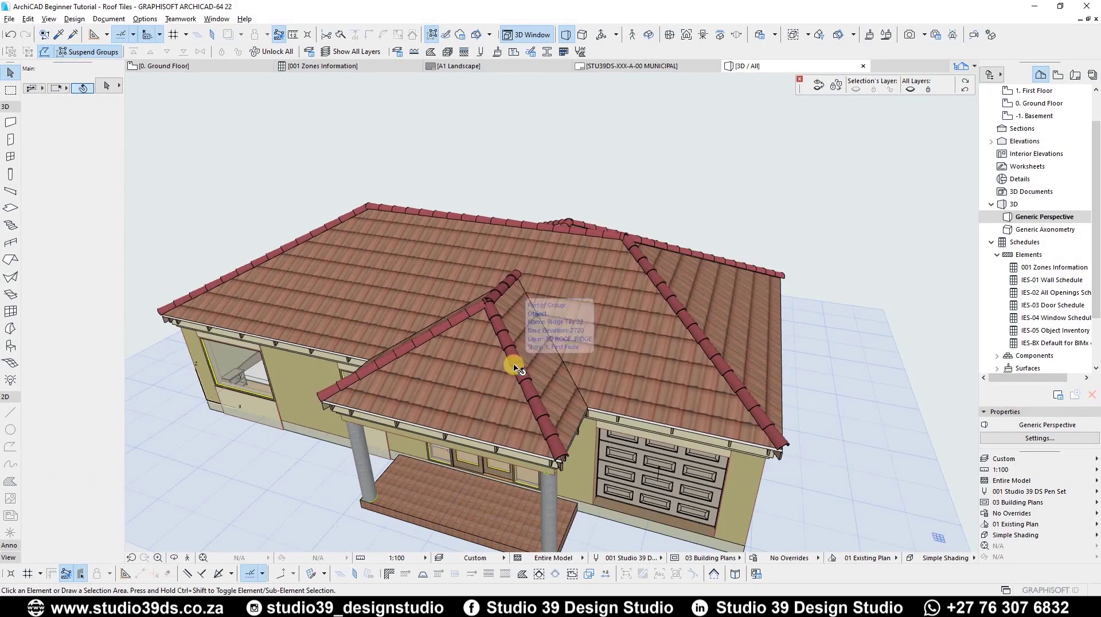
- Create a new model layer named 3D ROOF with the extension TILES and accept the layer settings
key(ctrl+l)
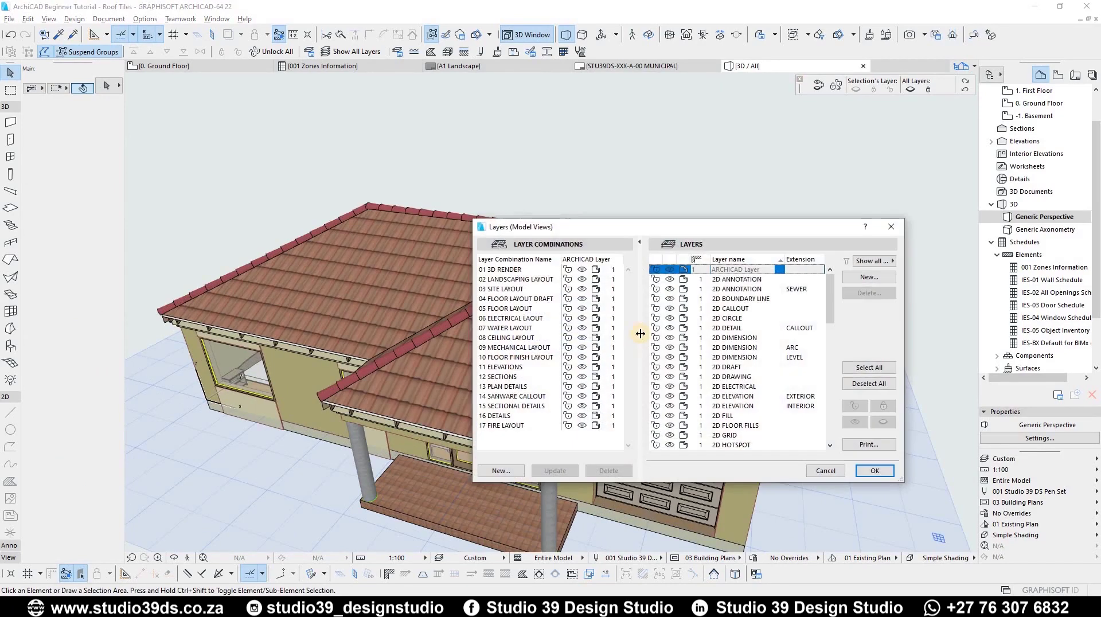
click(867, 277)
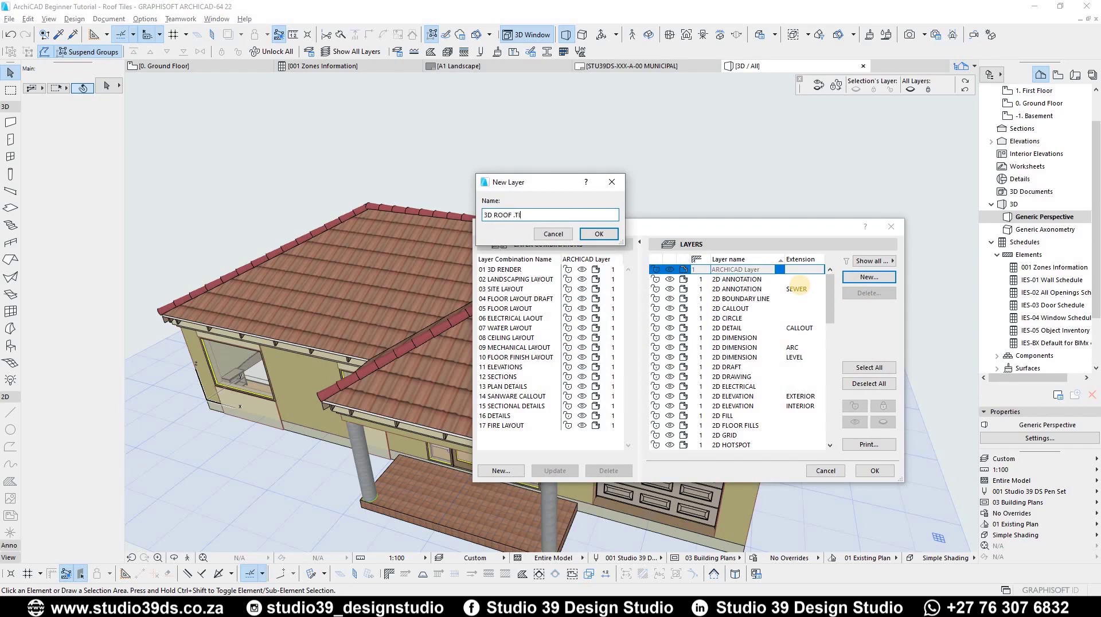
key(Return)
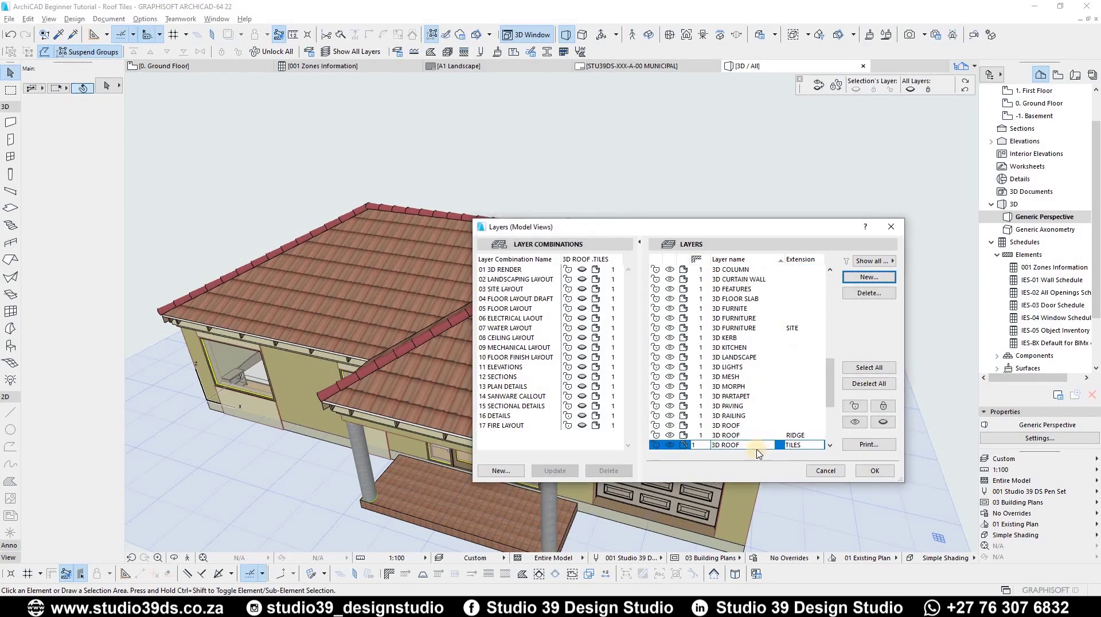
scroll(796, 396, down, 2)
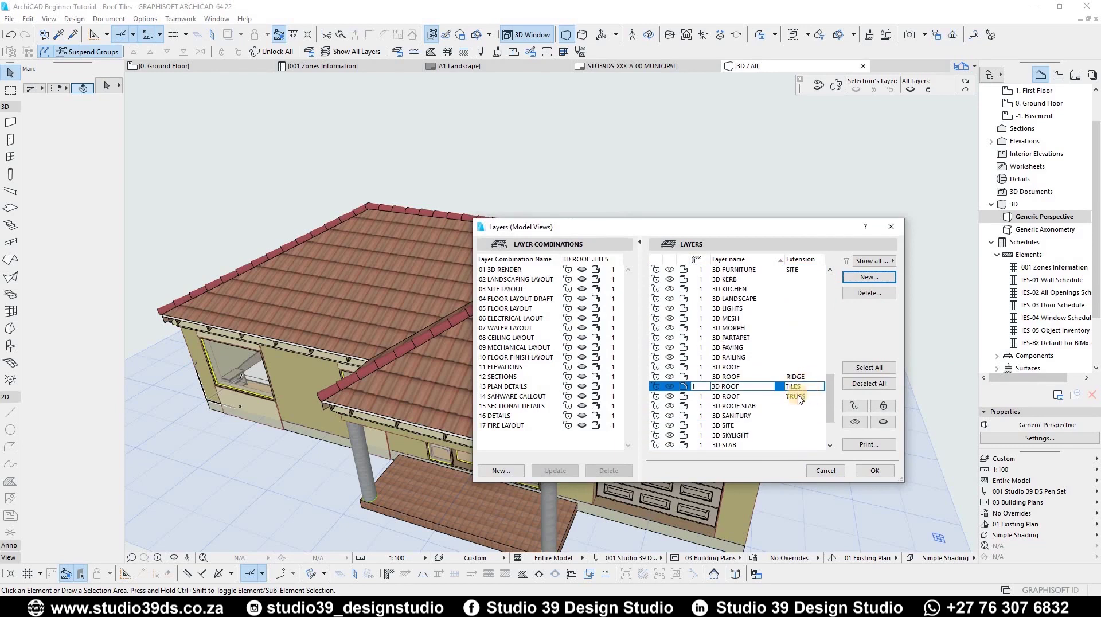
click(824, 397)
click(811, 379)
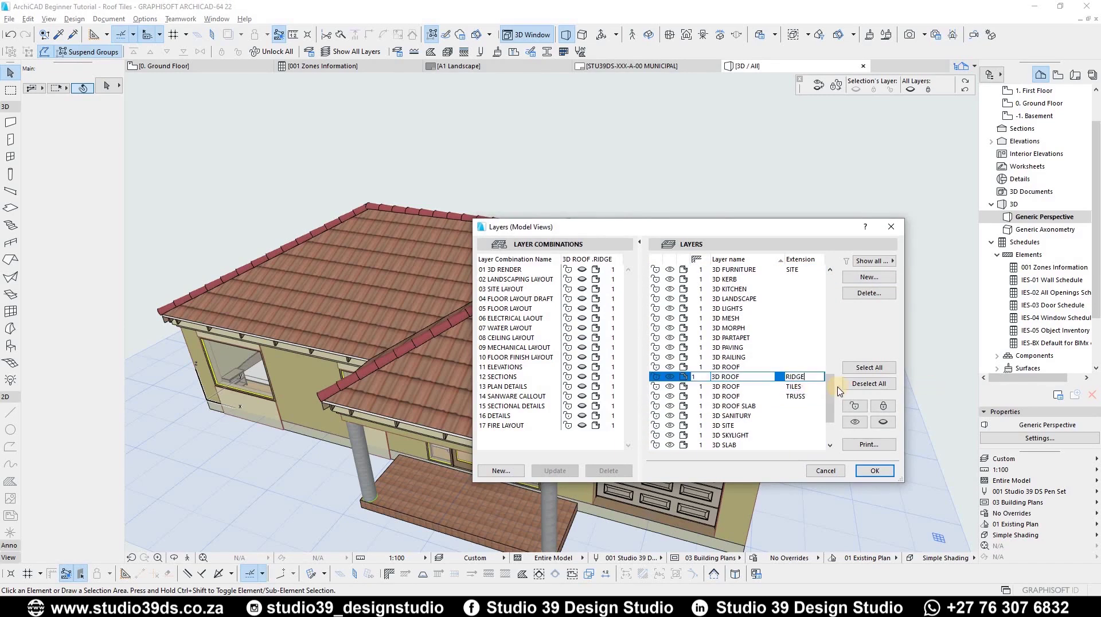
key(Down)
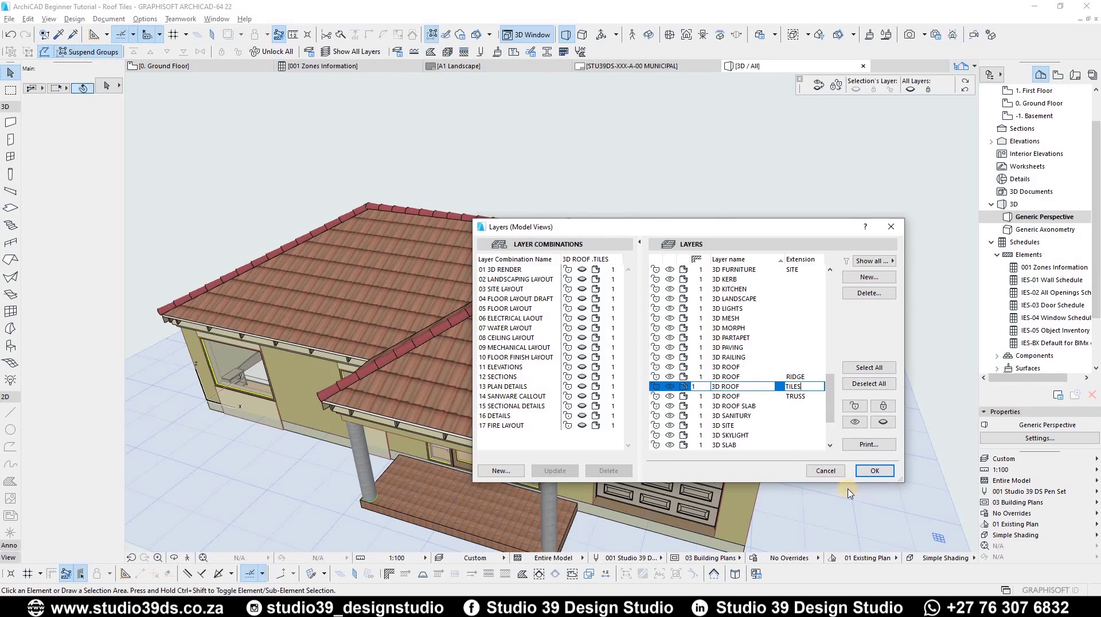
click(882, 475)
- Hide the 3D ROOF .RIDGE layer through one of the porch ridge tiles and select the house roof
middle_drag(584, 369, 552, 396)
click(550, 395)
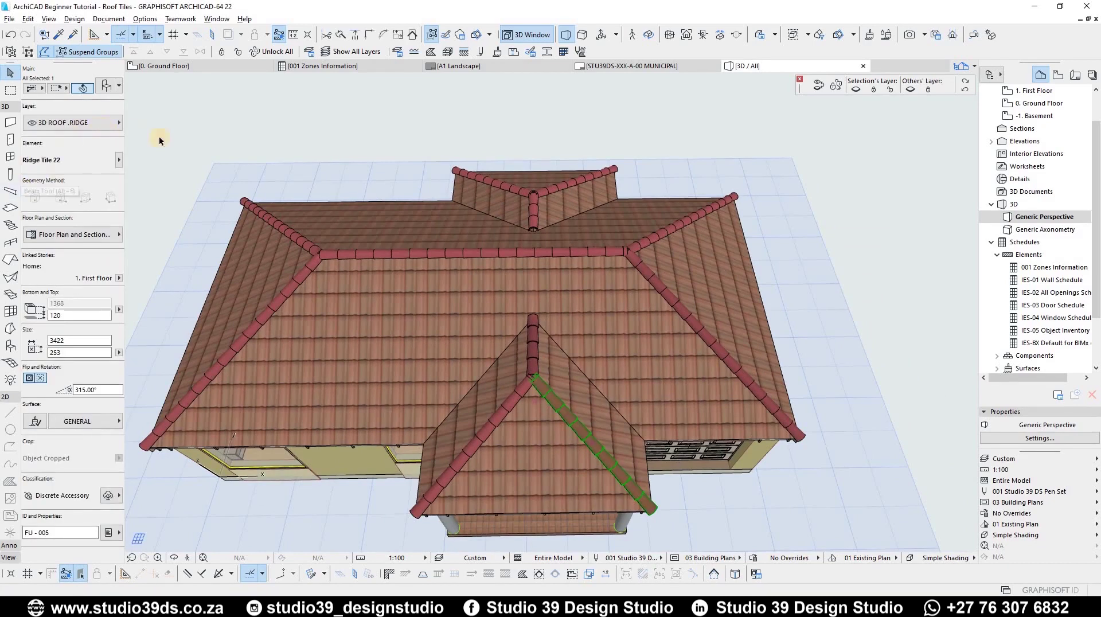
click(855, 89)
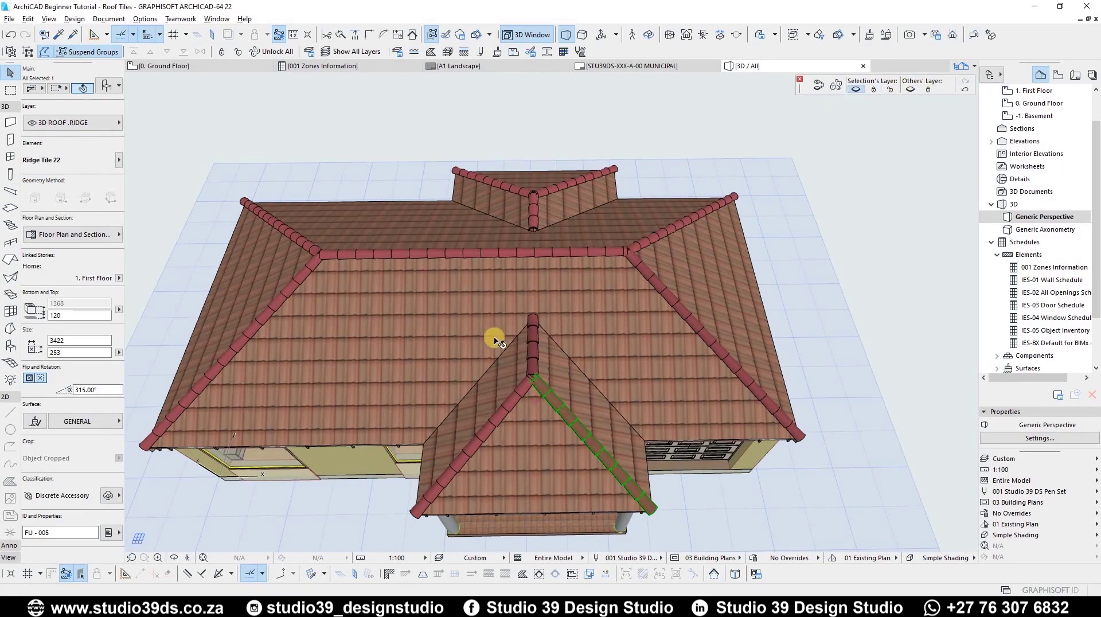
shift+middle_drag(439, 249, 352, 278)
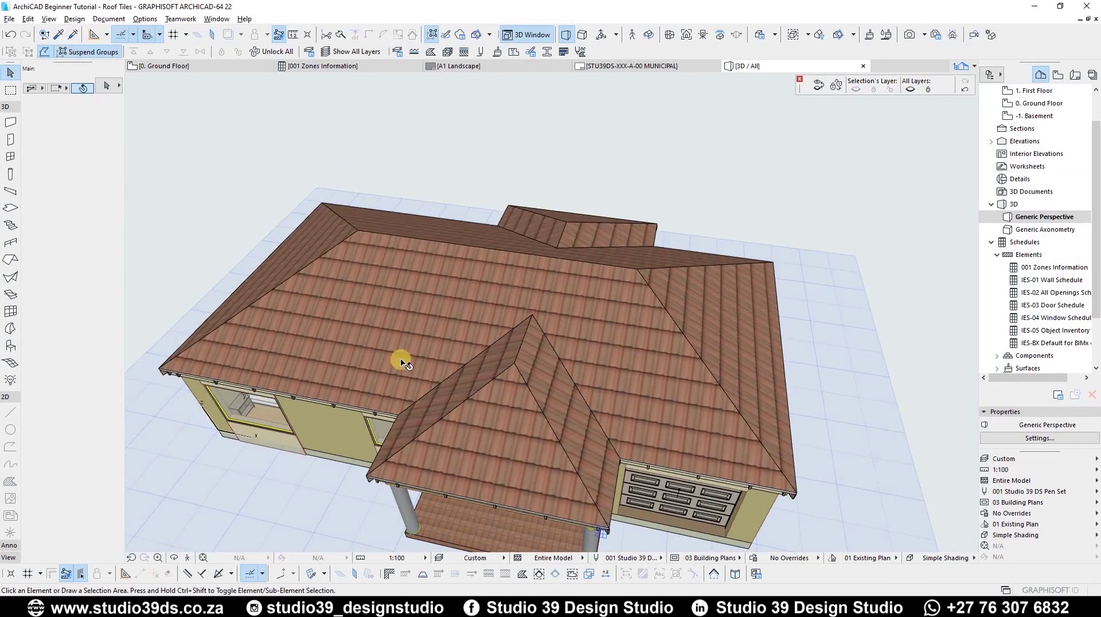
click(390, 345)
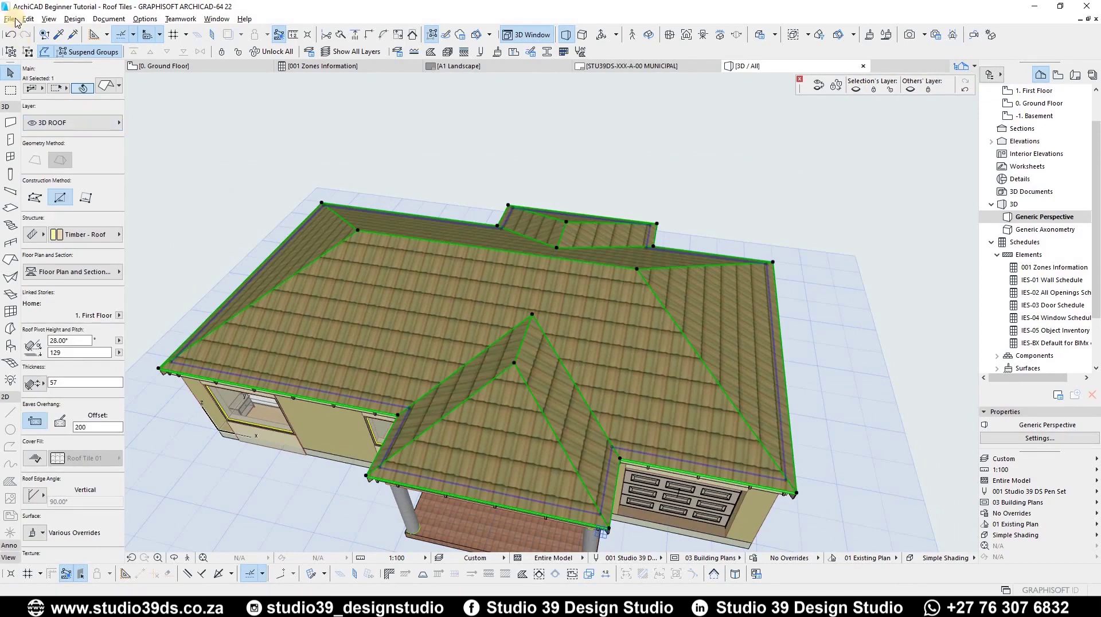
click(75, 19)
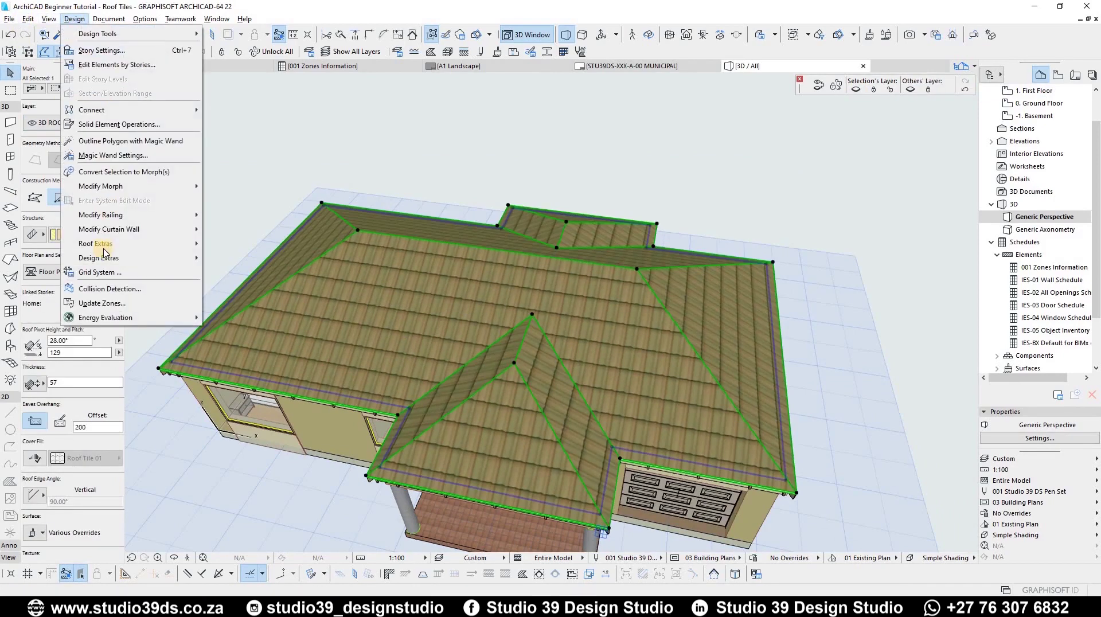
mouse_move(102, 258)
mouse_move(268, 259)
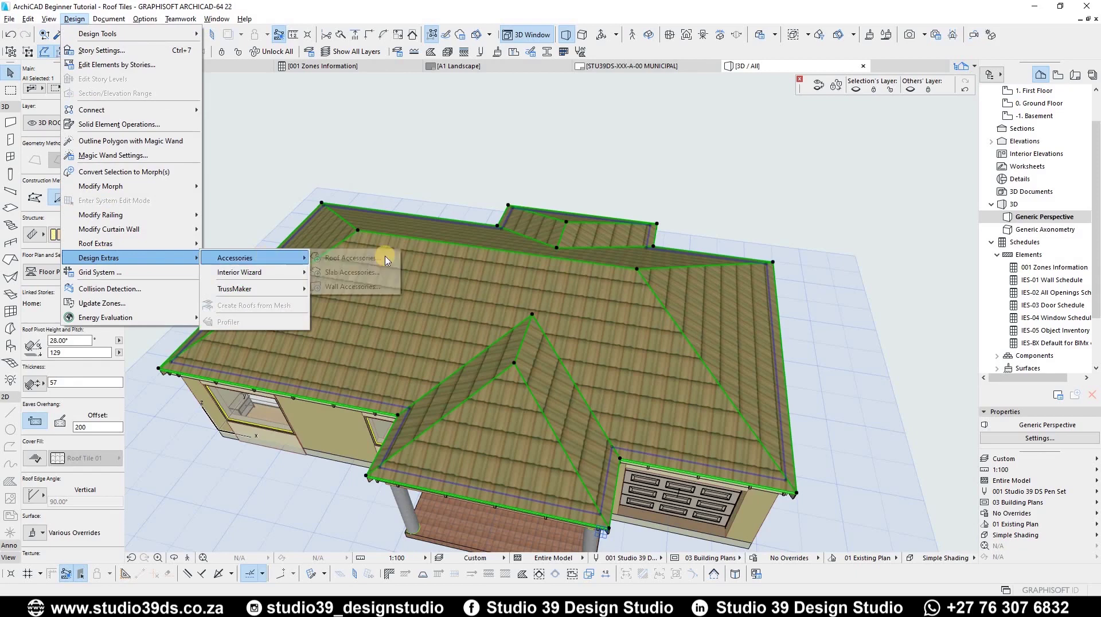
click(364, 259)
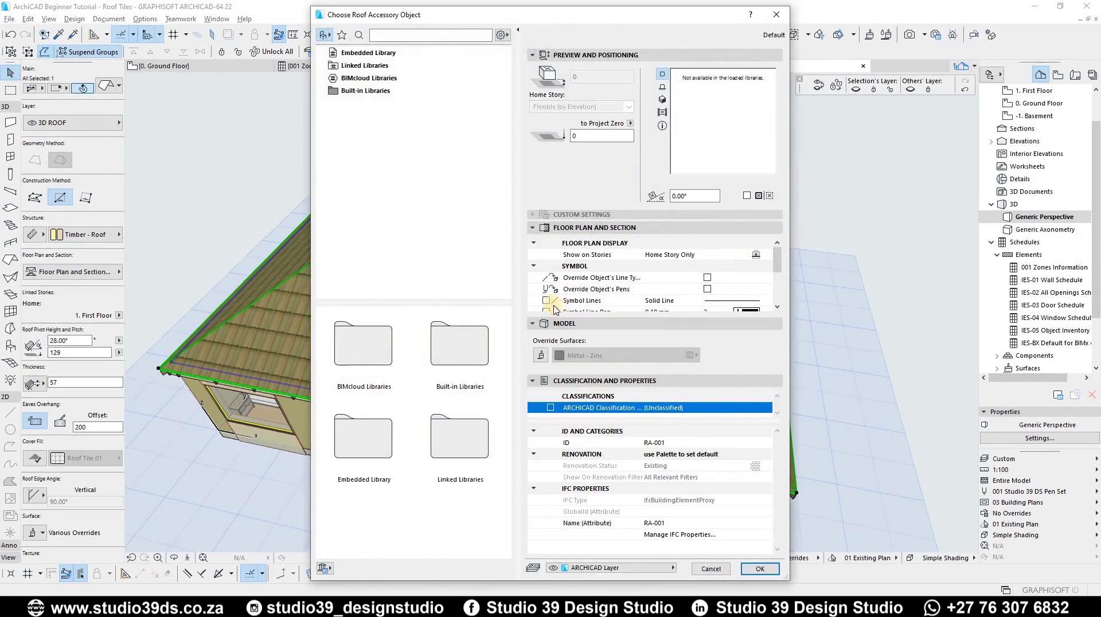
click(428, 370)
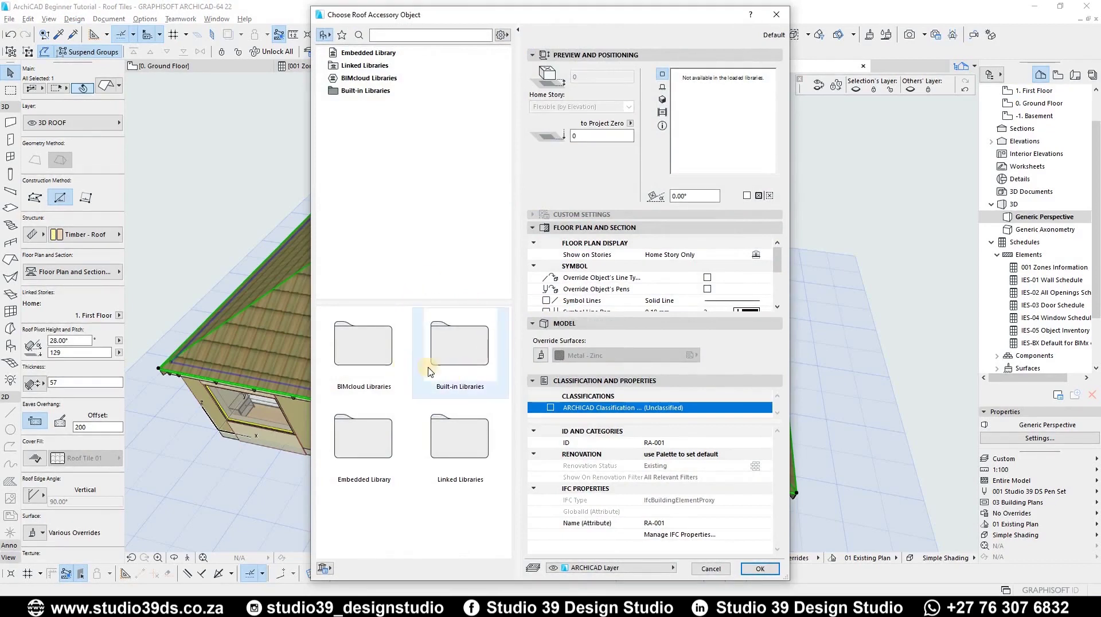
click(385, 233)
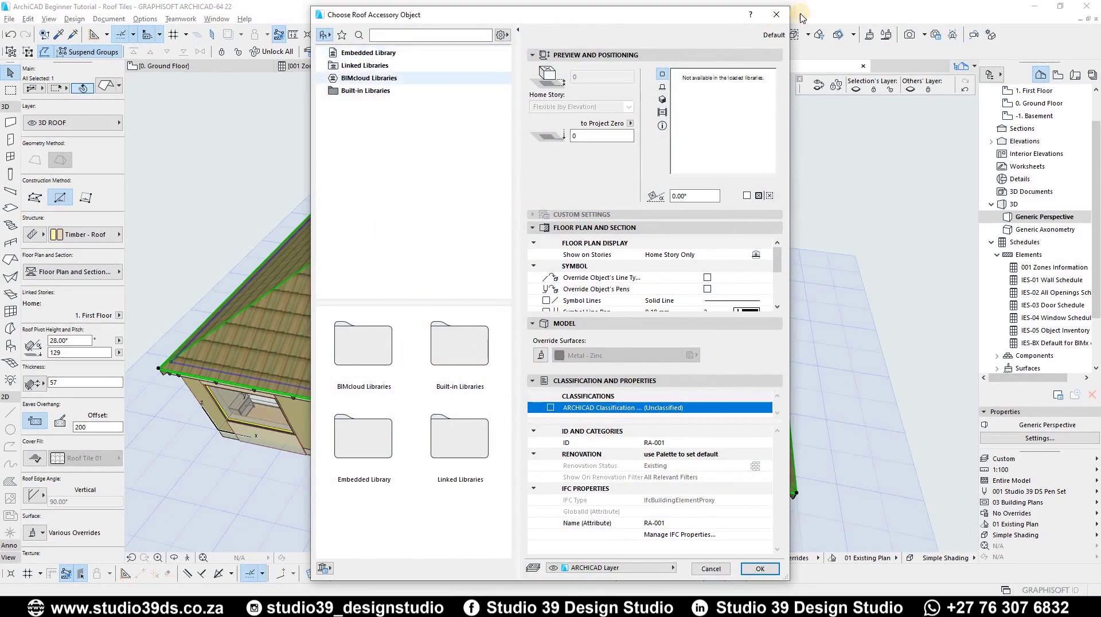
click(776, 14)
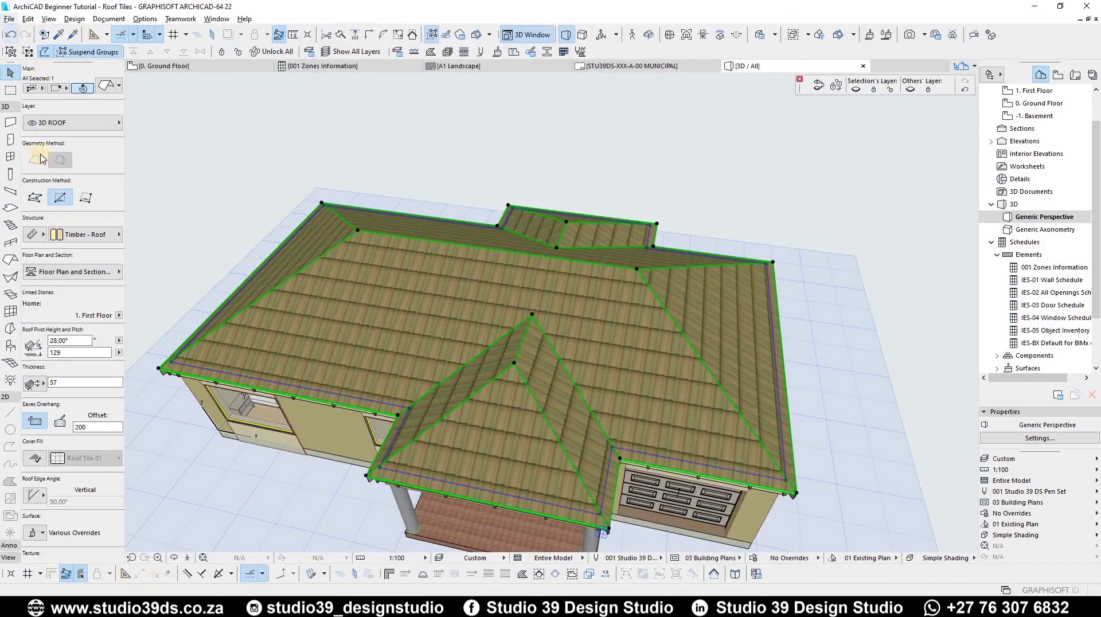
- Add the Accessories Library 22 folder from the ARCHICAD 22 folder to the project libraries and apply the change
click(9, 19)
mouse_move(40, 199)
click(172, 198)
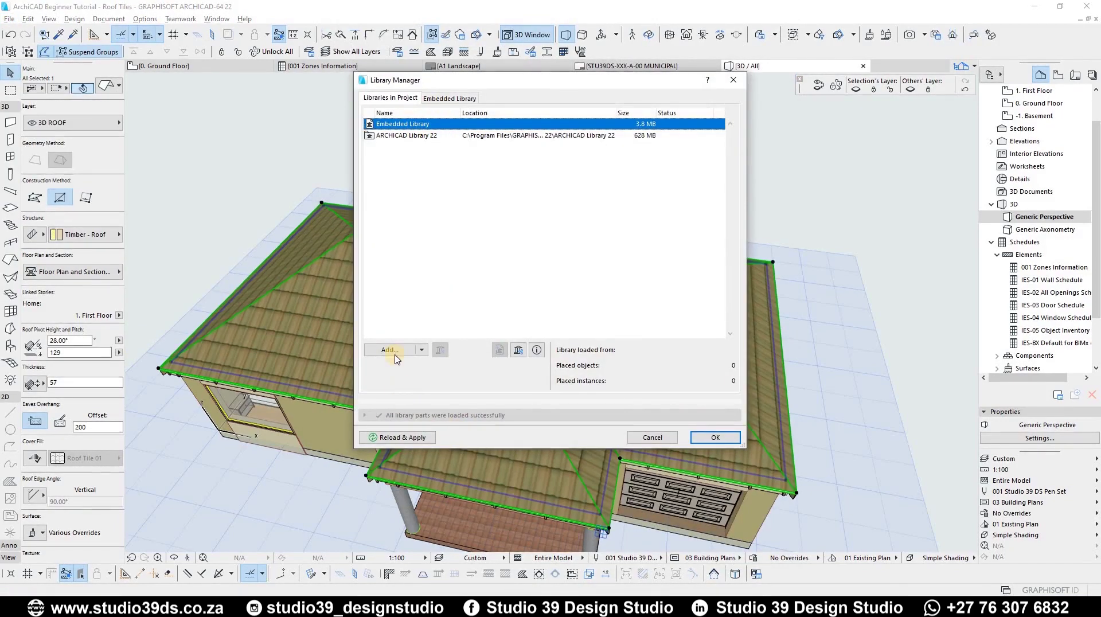
click(390, 351)
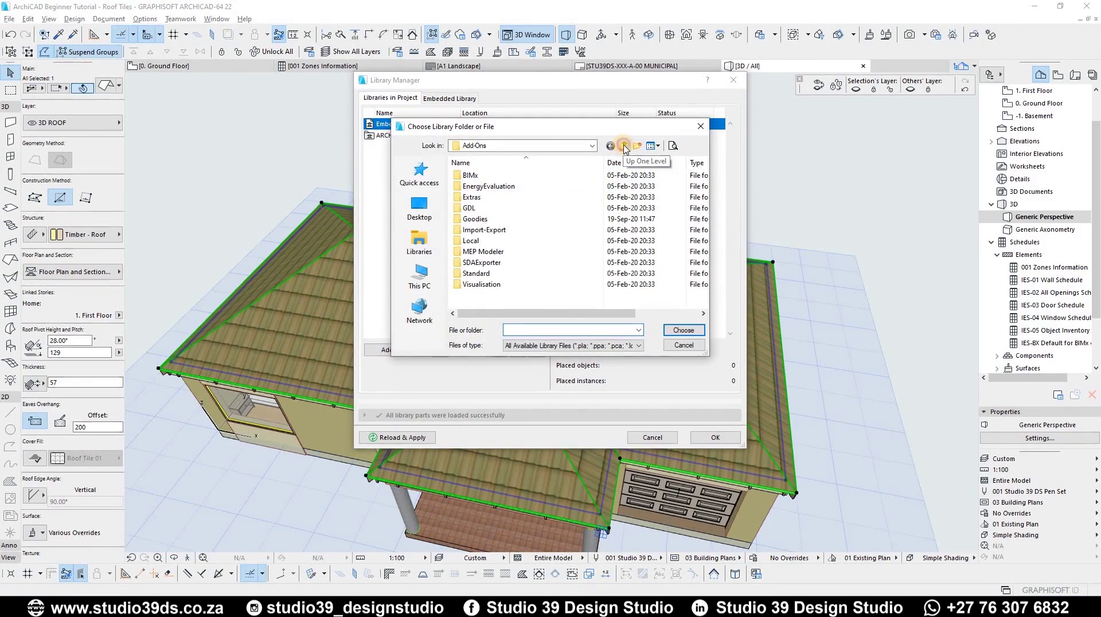
click(624, 147)
click(481, 176)
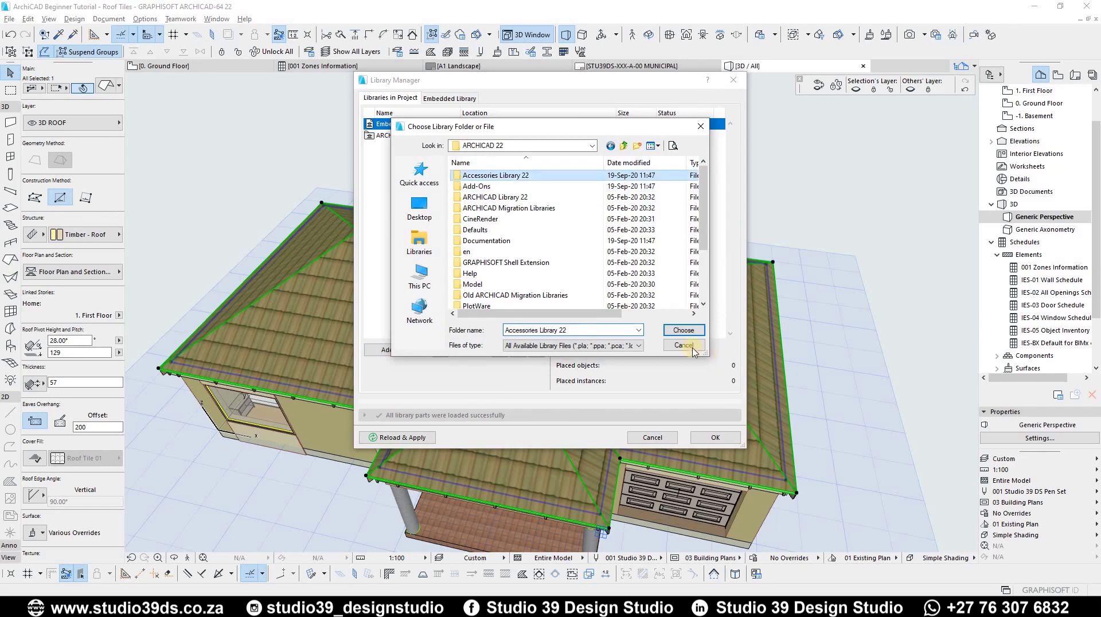
click(684, 331)
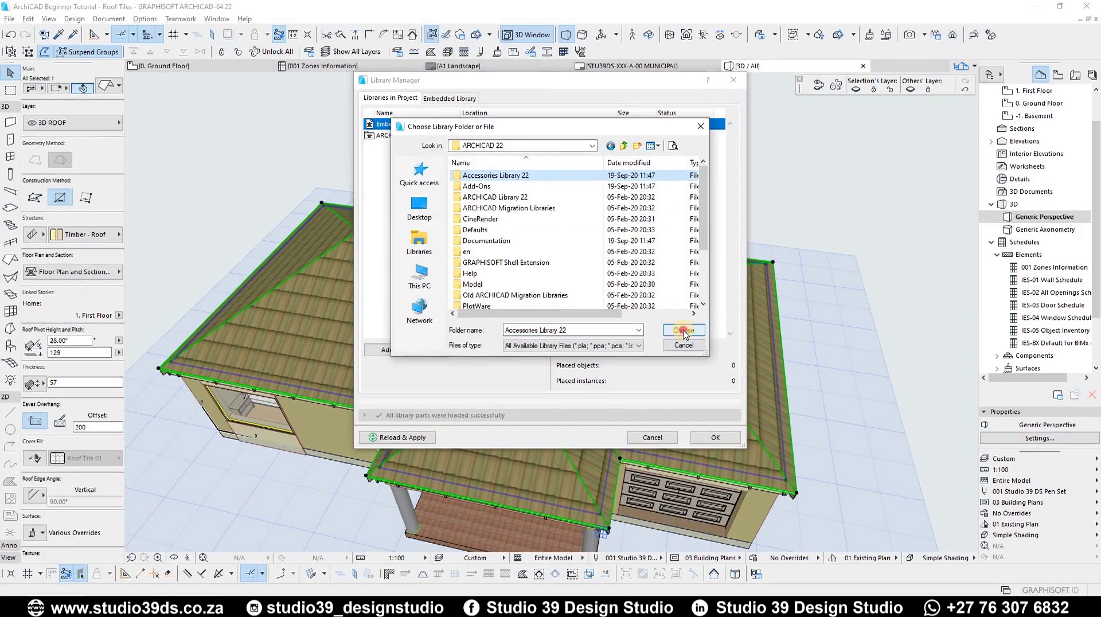
click(717, 439)
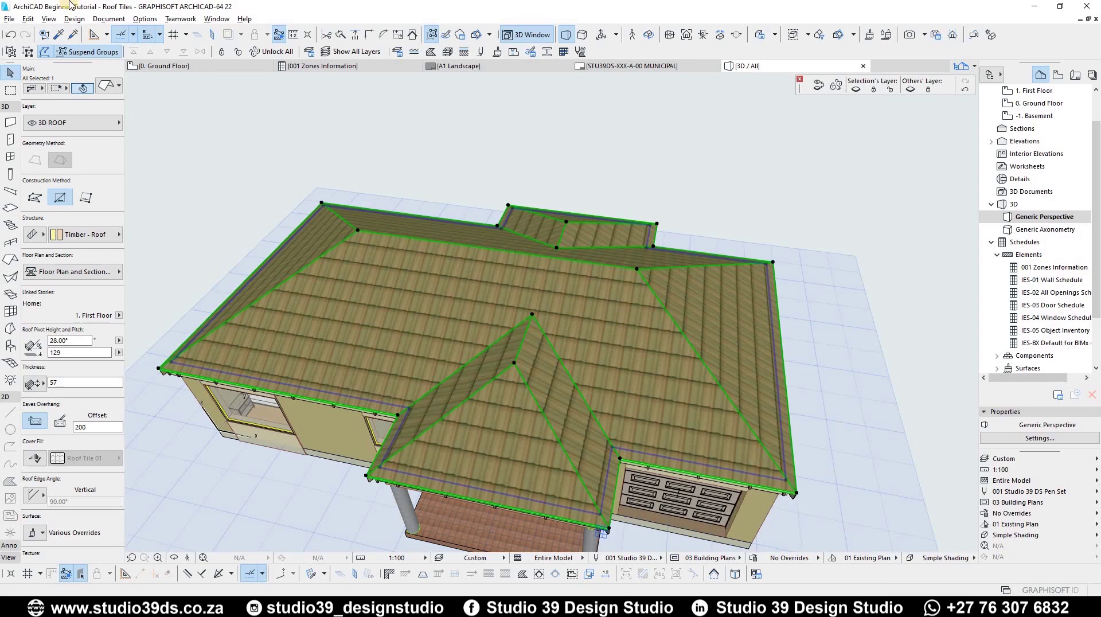
- Start Roof Accessories for the selected roof and choose the Roof Surfacer 22 object
click(73, 19)
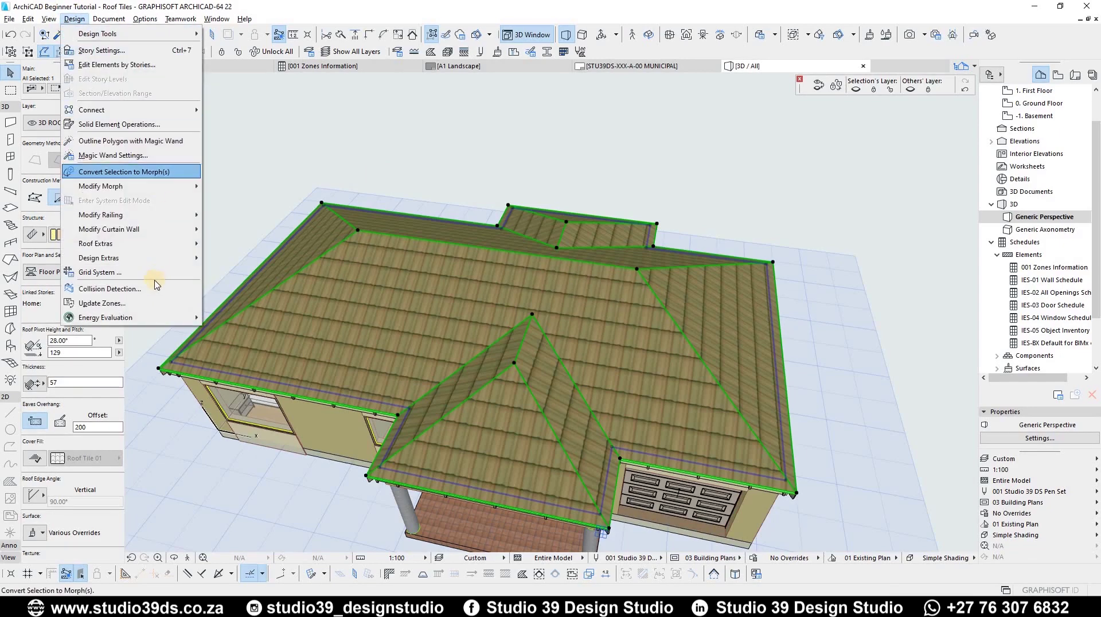
mouse_move(138, 259)
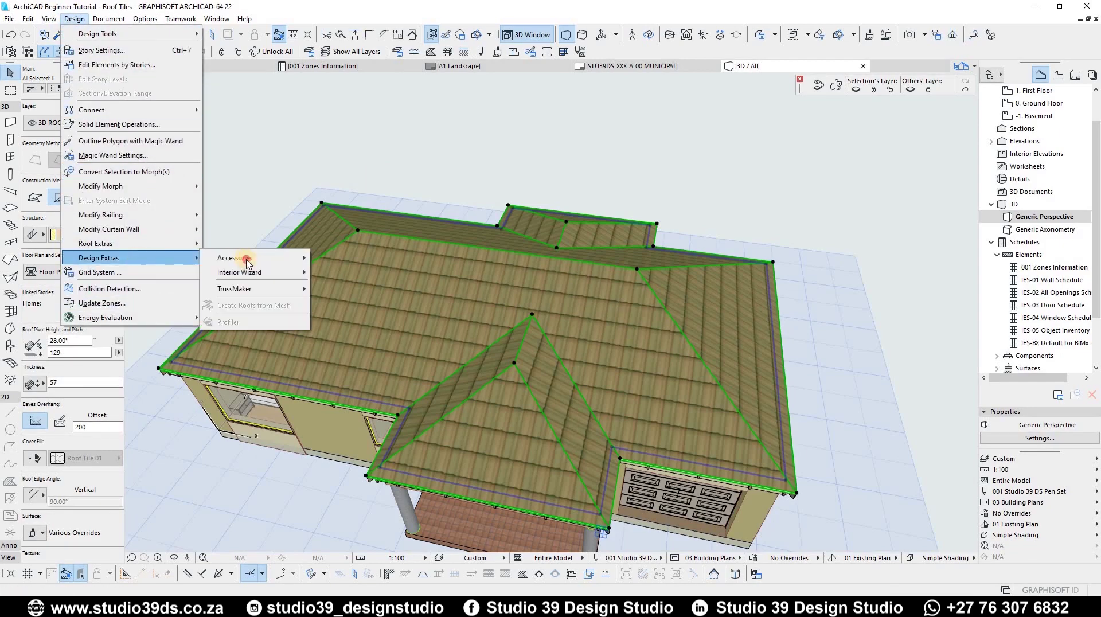
mouse_move(241, 258)
key(Return)
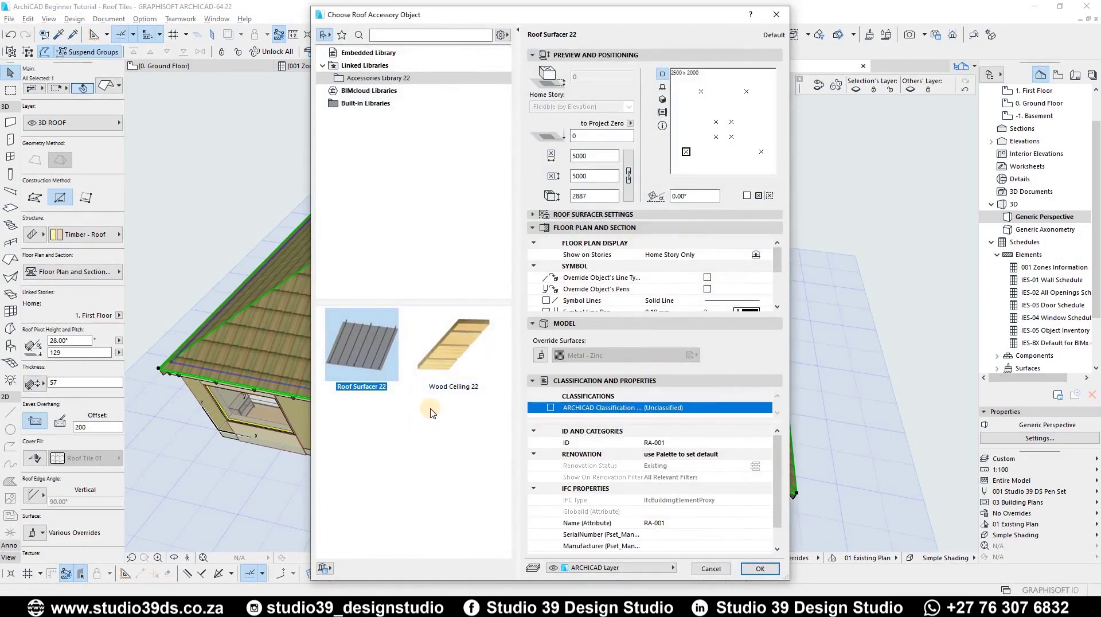
click(450, 356)
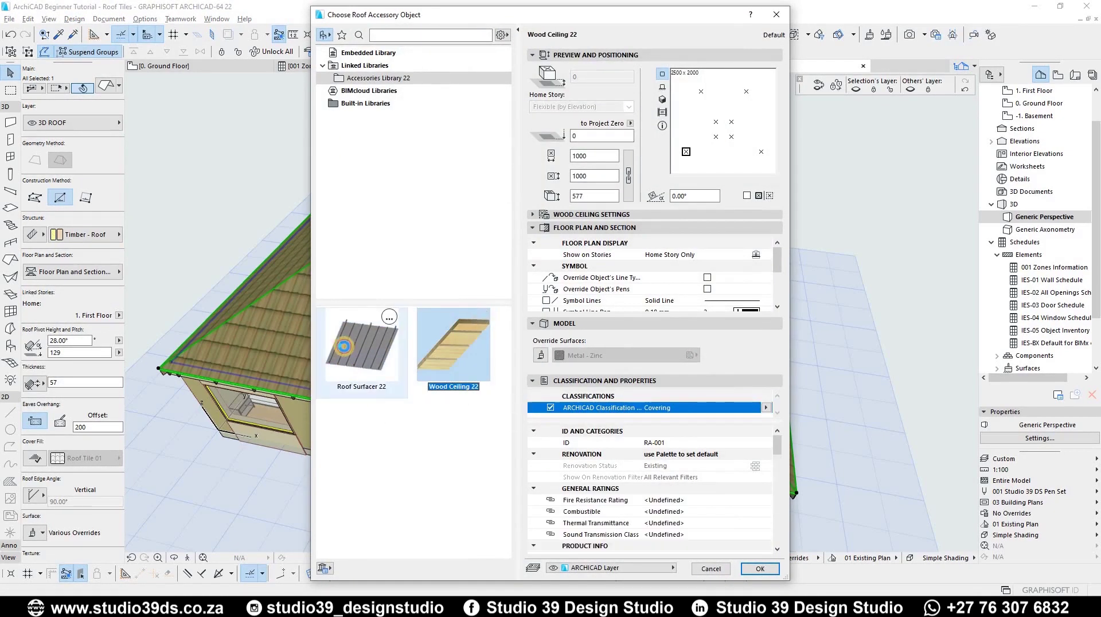
click(344, 347)
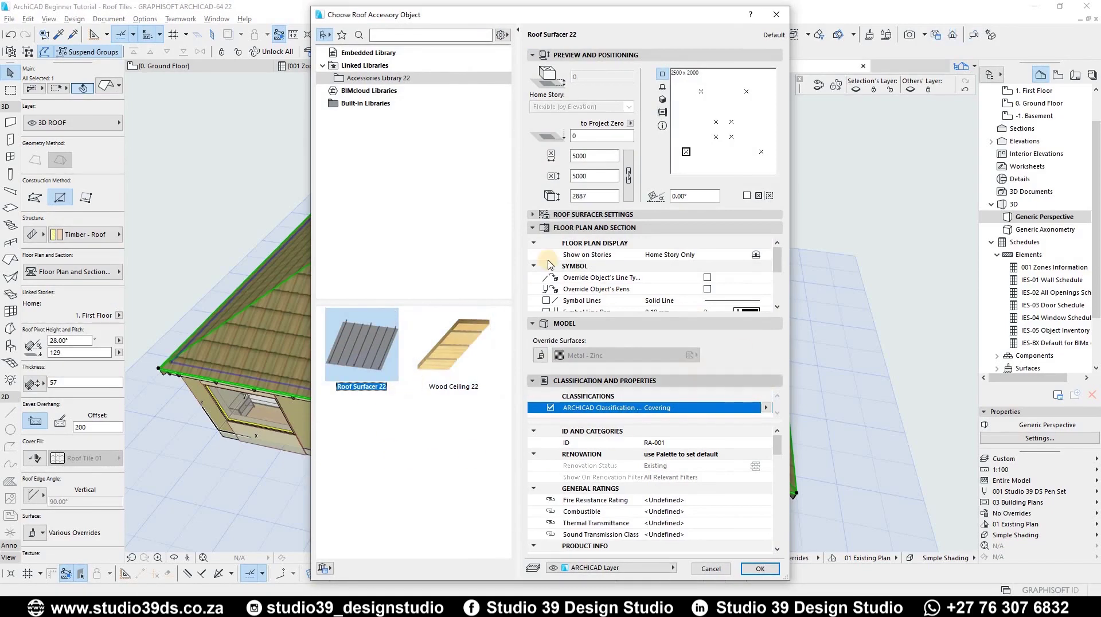
- Set the Roof Surfacer's 2D contour pen to black and its fill pen to light grey
click(603, 225)
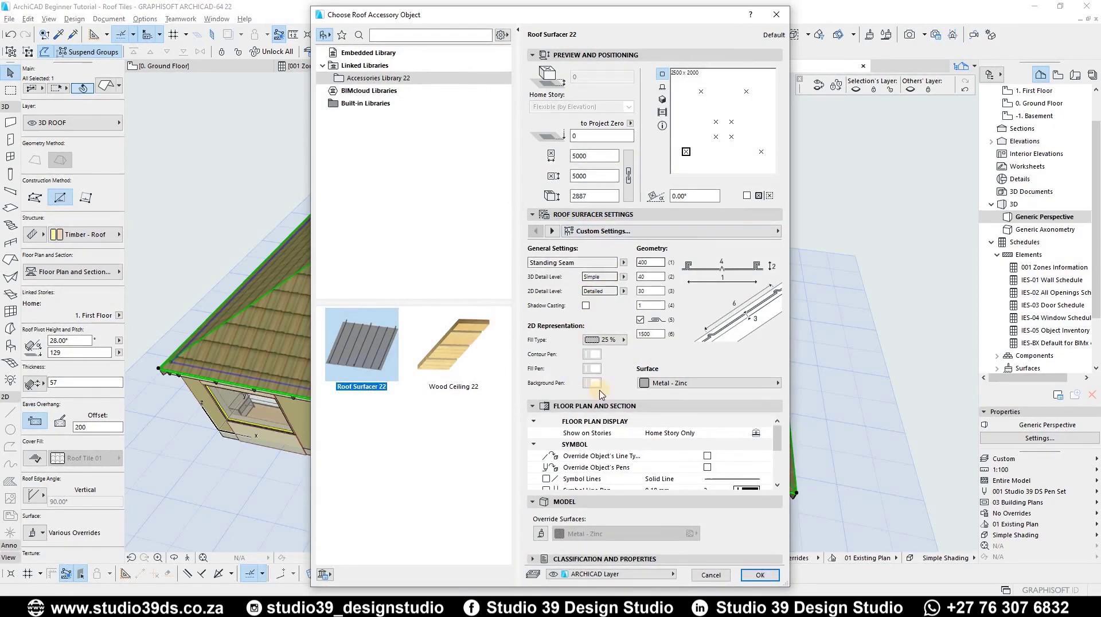
click(592, 356)
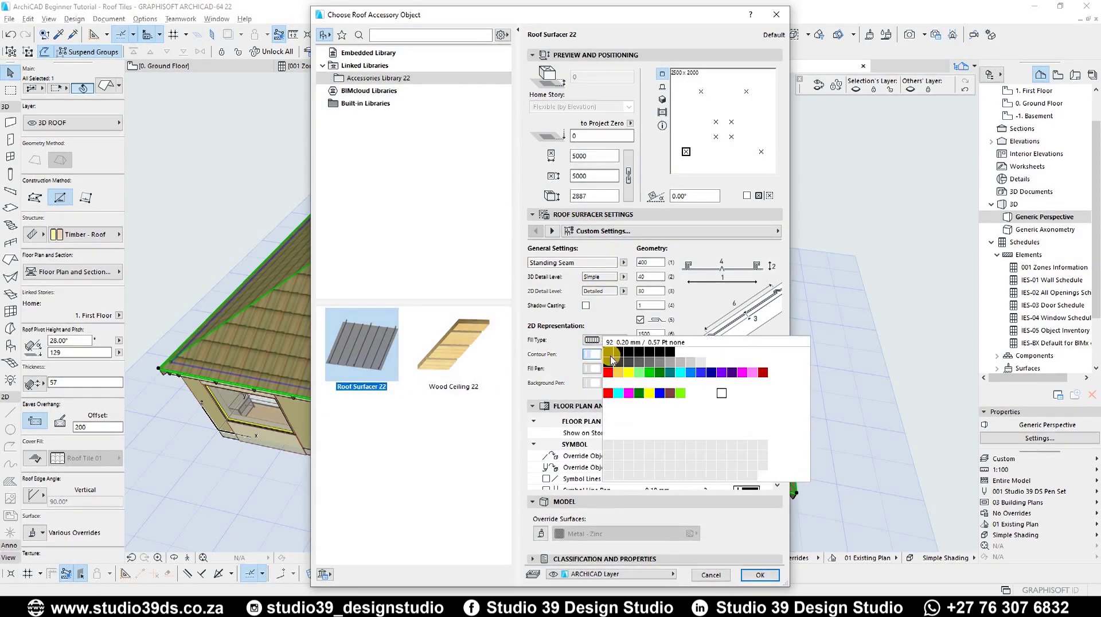
click(610, 347)
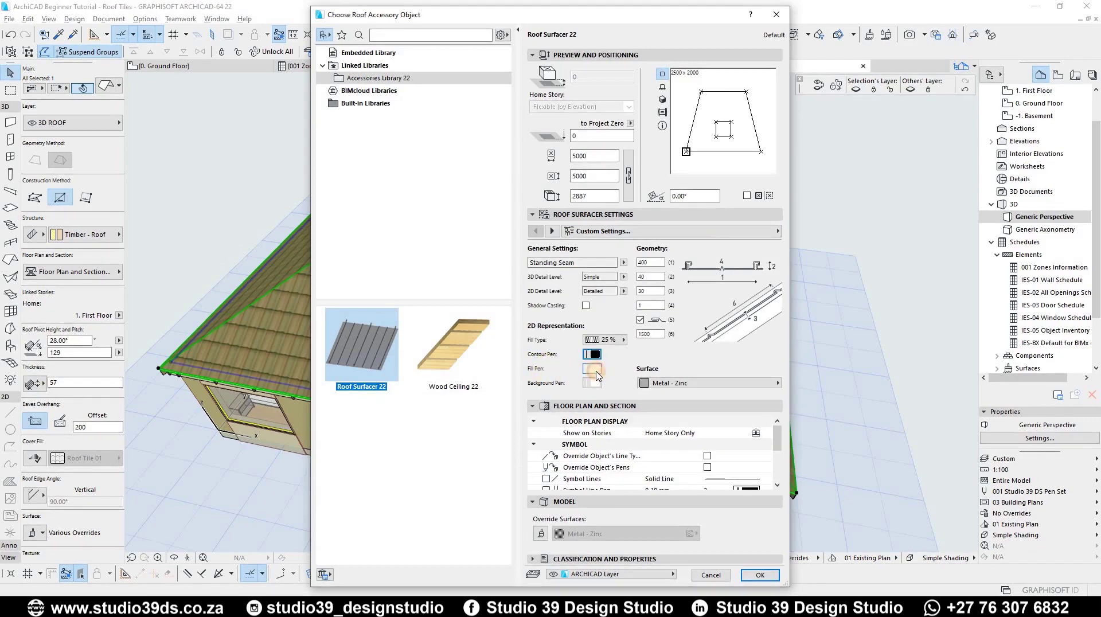
click(594, 369)
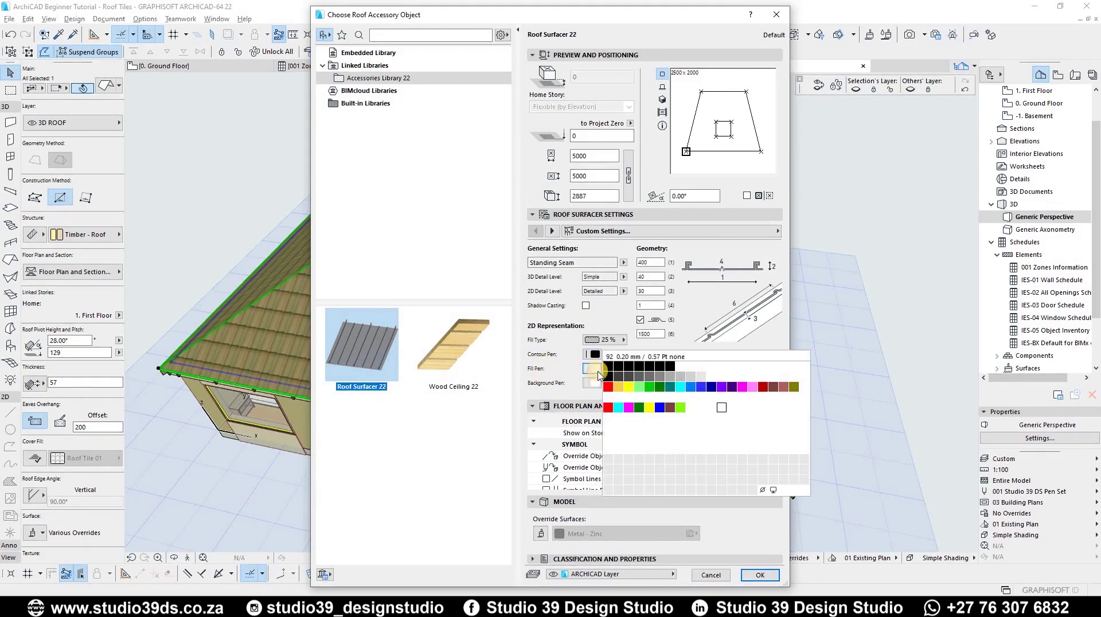
click(682, 378)
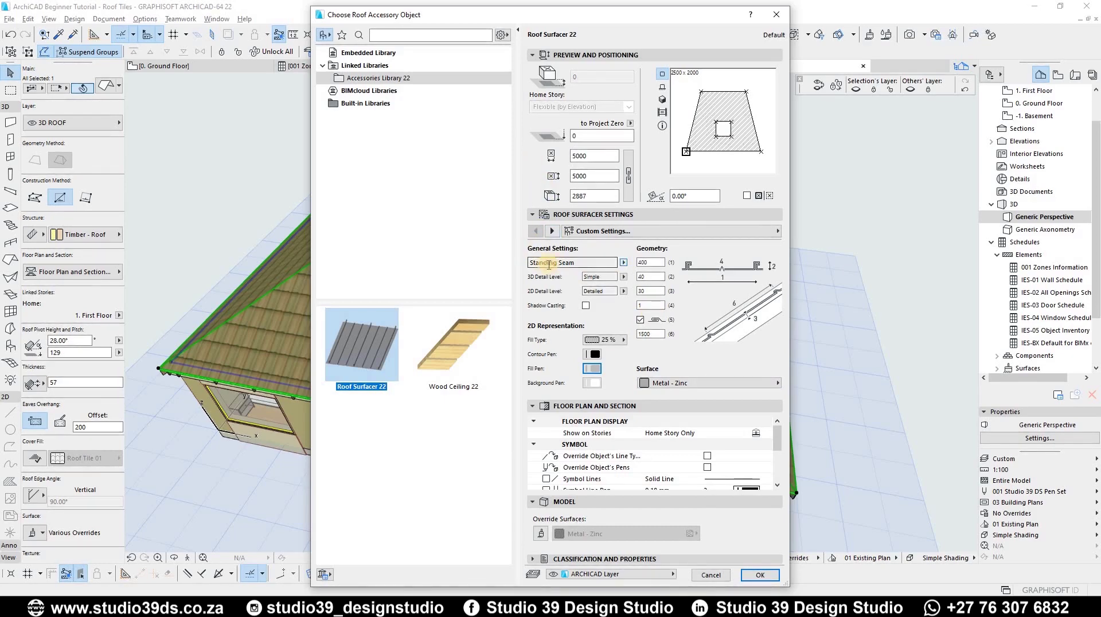
- Try the Corrugated Sheet, Trapezoid Sheet, Normal Tiles and Rounded Tiles types for the Roof Surfacer
click(623, 262)
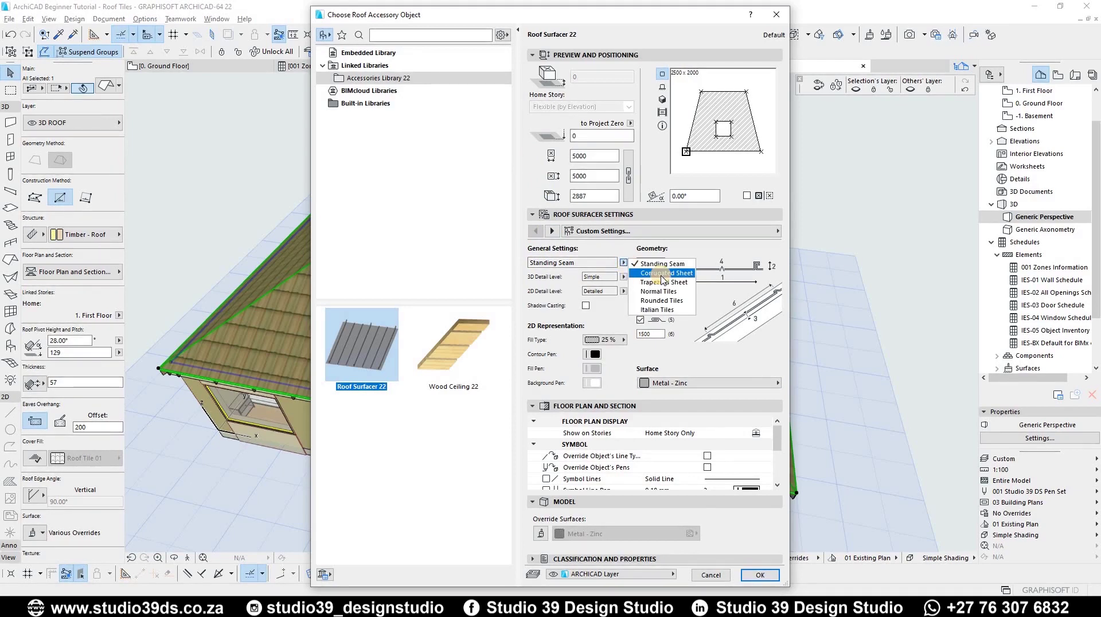
click(646, 273)
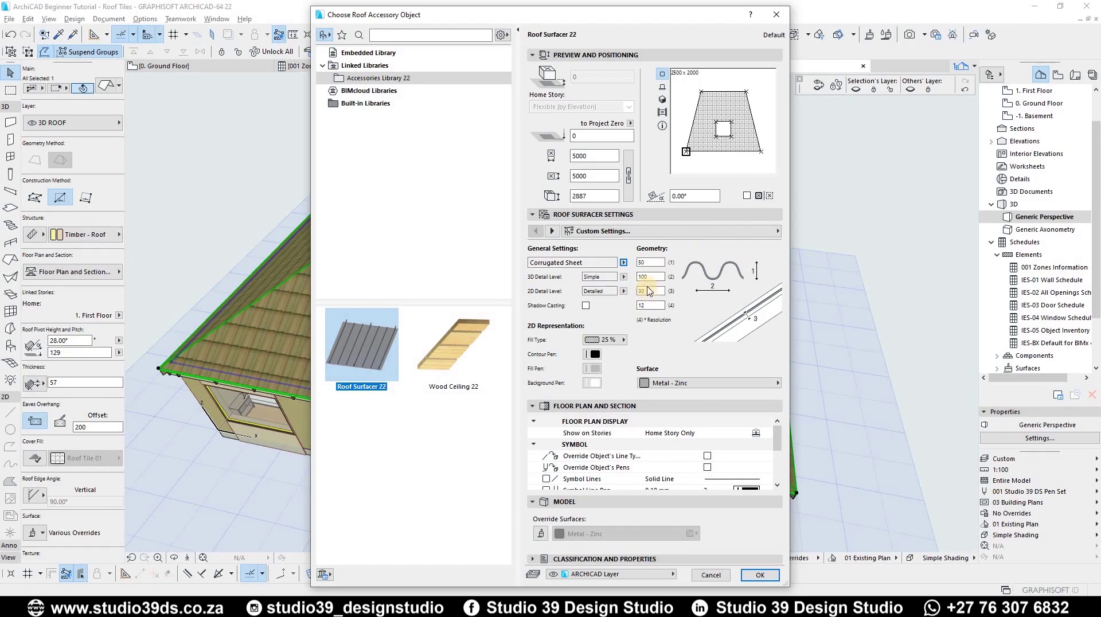
click(623, 263)
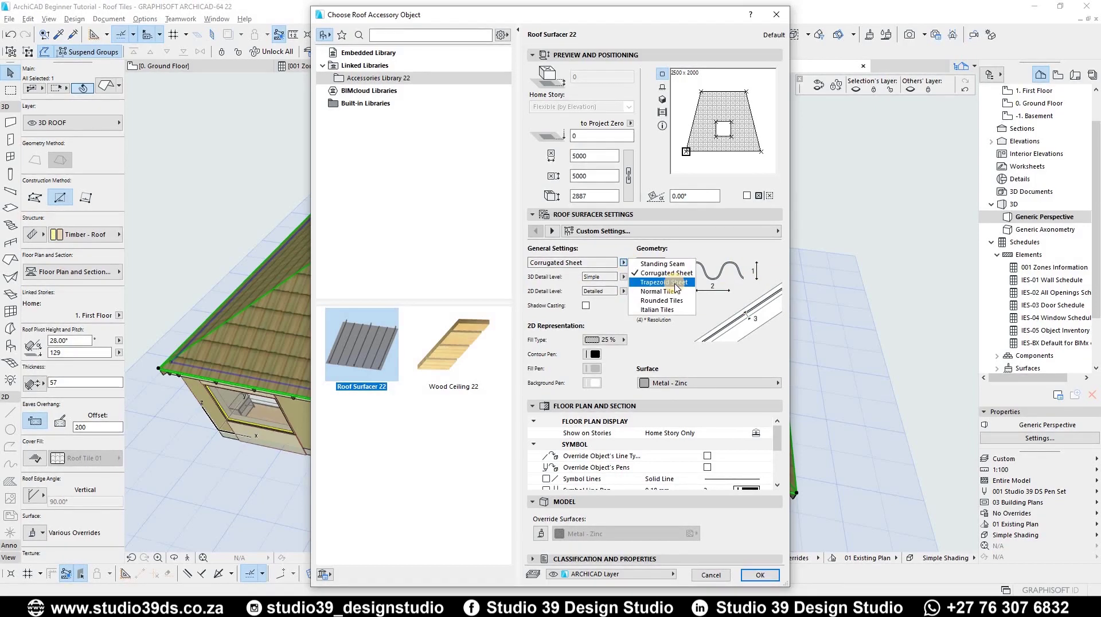
click(664, 282)
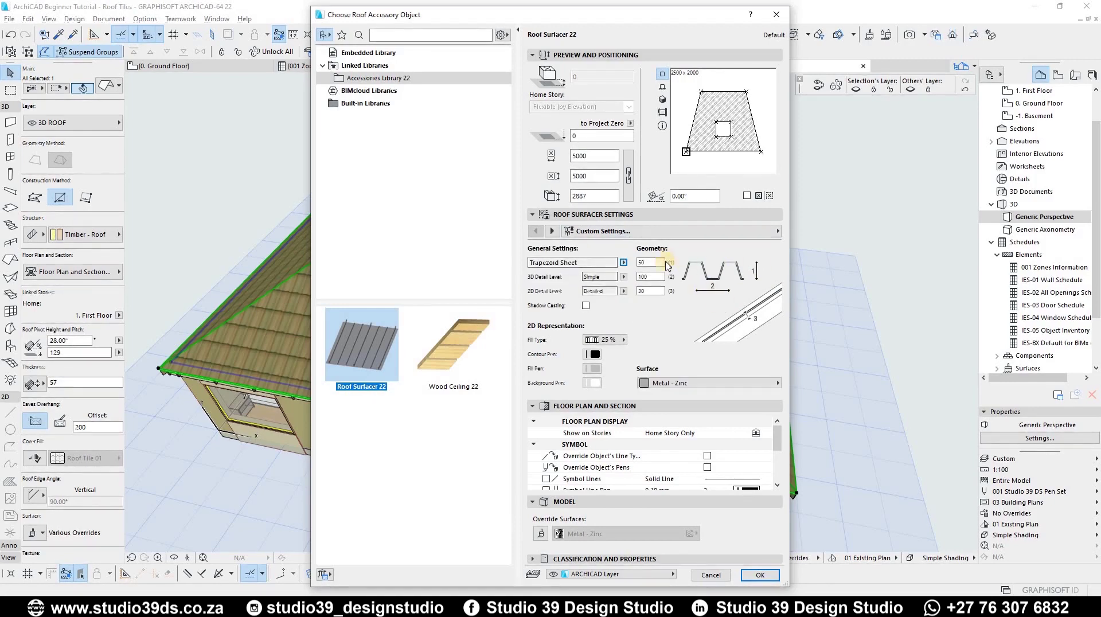
click(625, 263)
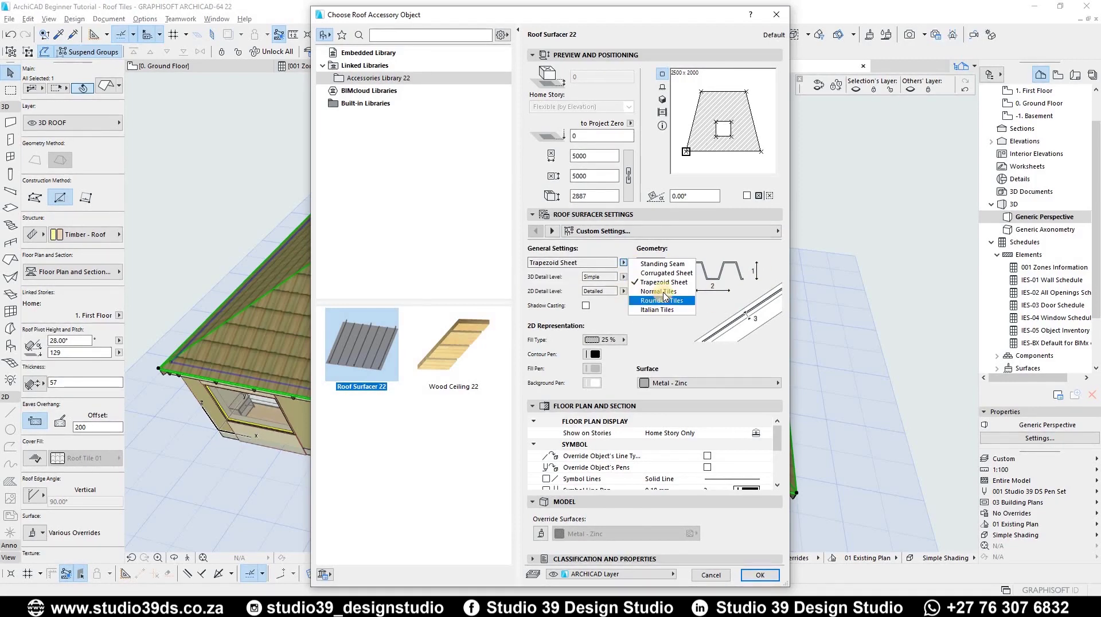
click(664, 291)
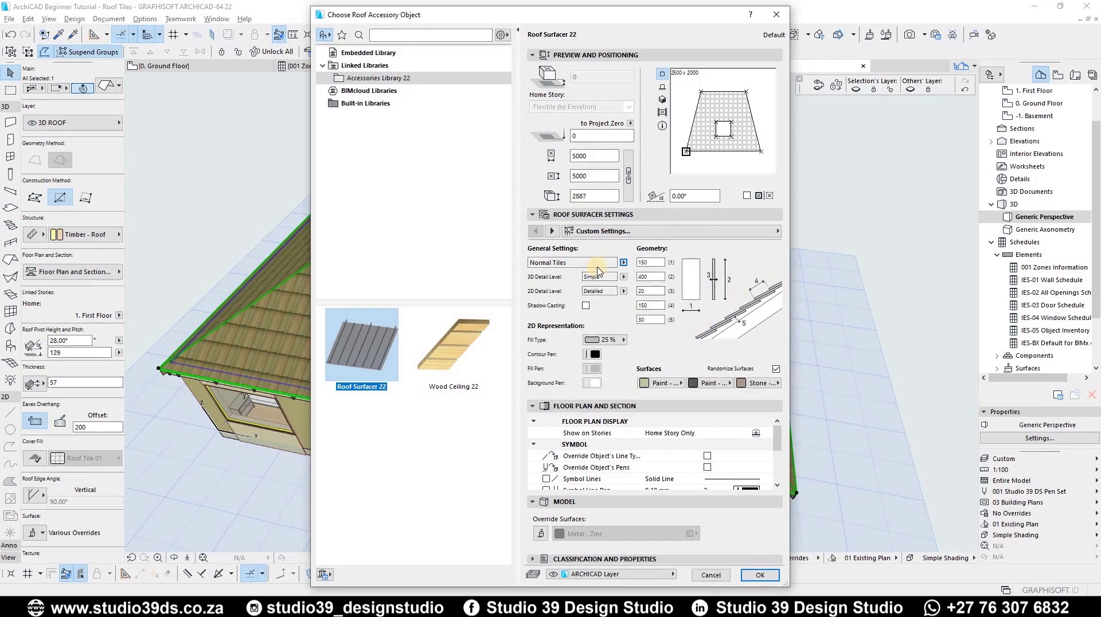
click(624, 263)
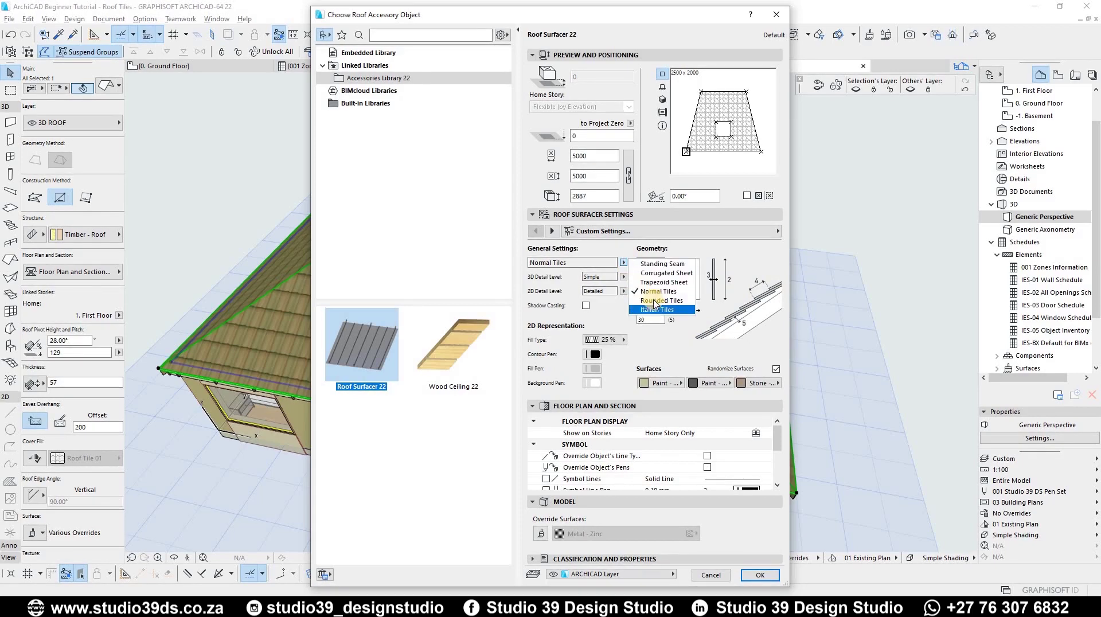
click(635, 298)
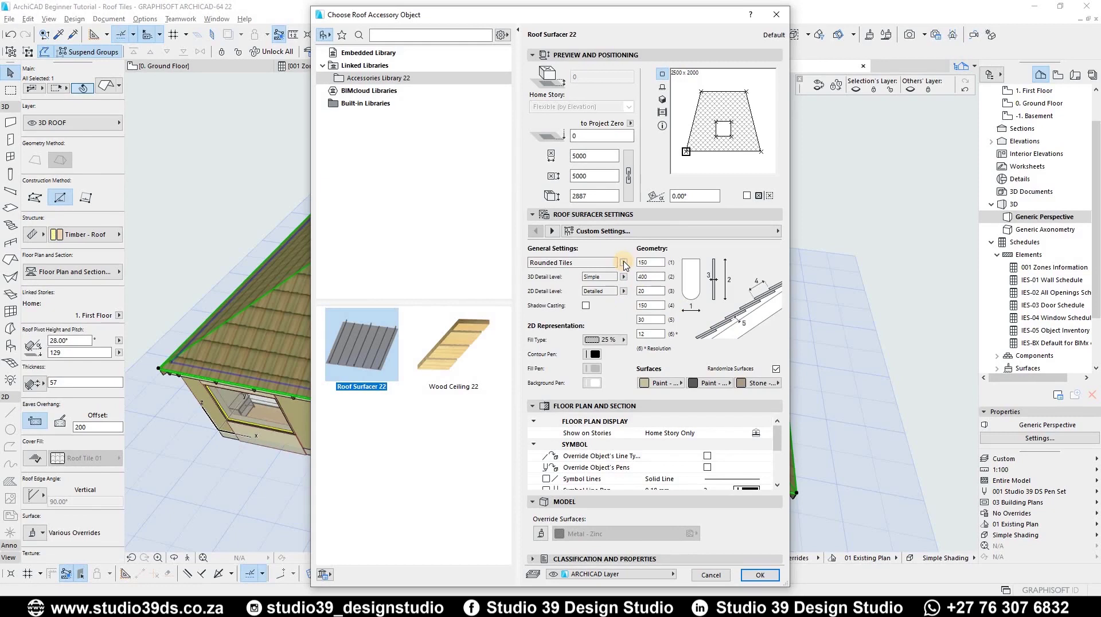
- Set the Roof Surfacer type to Italian Tiles and try to apply it to the multi-plane house roof
click(623, 263)
click(667, 311)
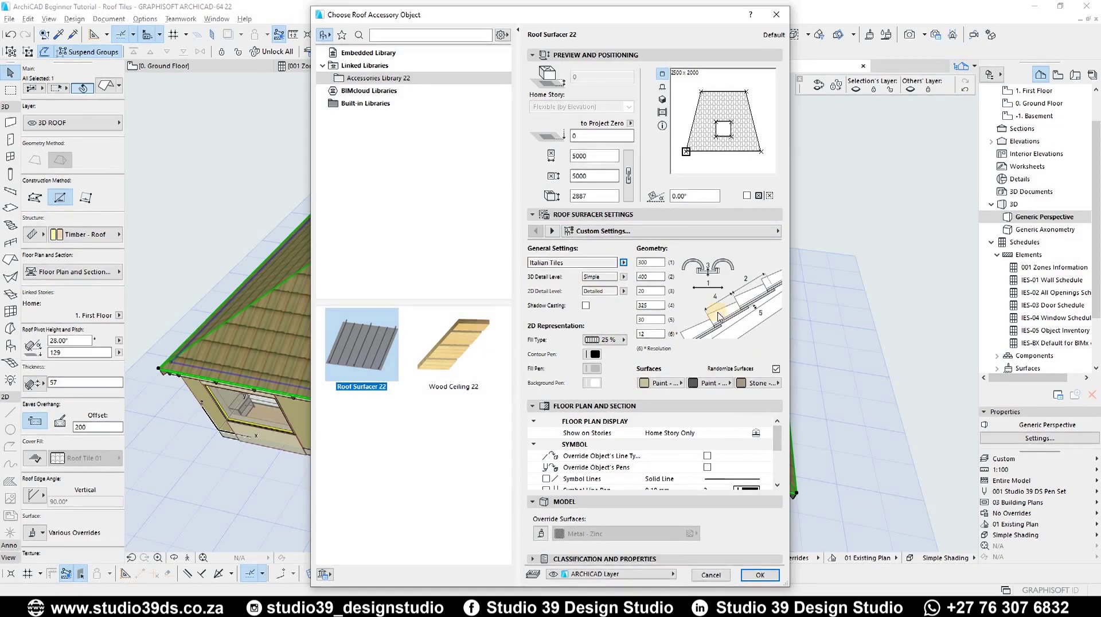
click(760, 575)
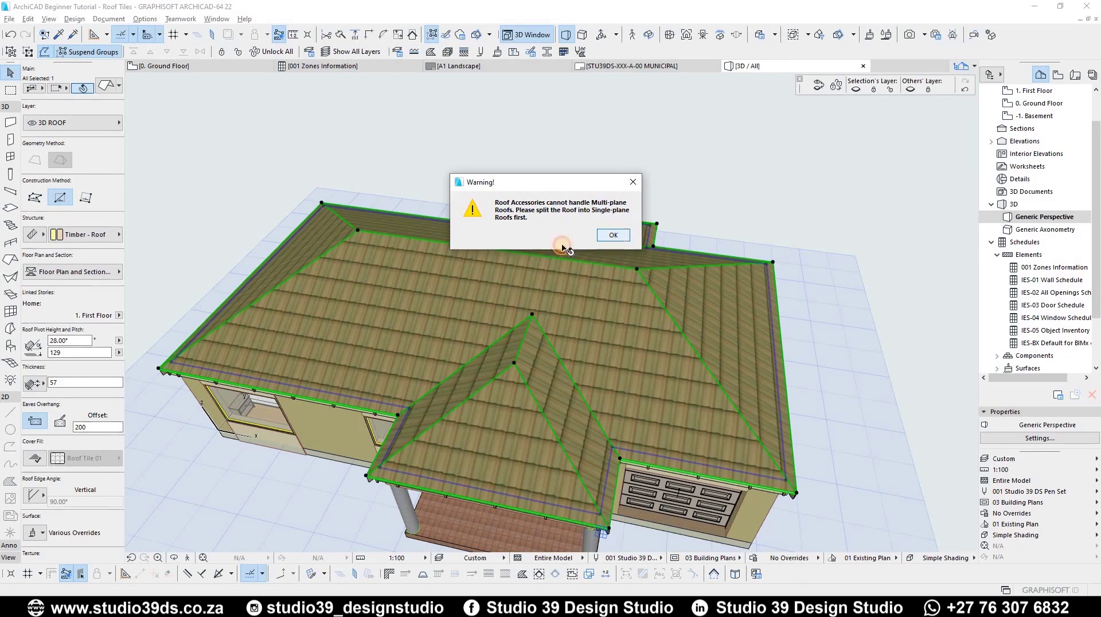
key(Return)
- Place a copy of the multi-plane roof clear of the house at a 180° angle and deselect it
scroll(745, 376, down, 4)
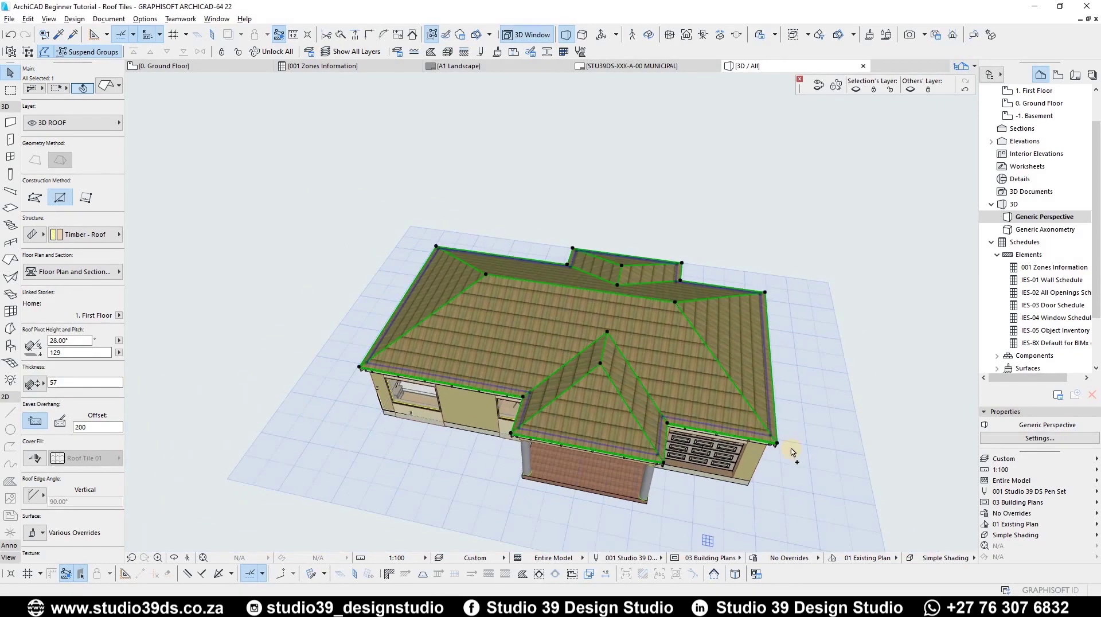
click(775, 444)
click(757, 418)
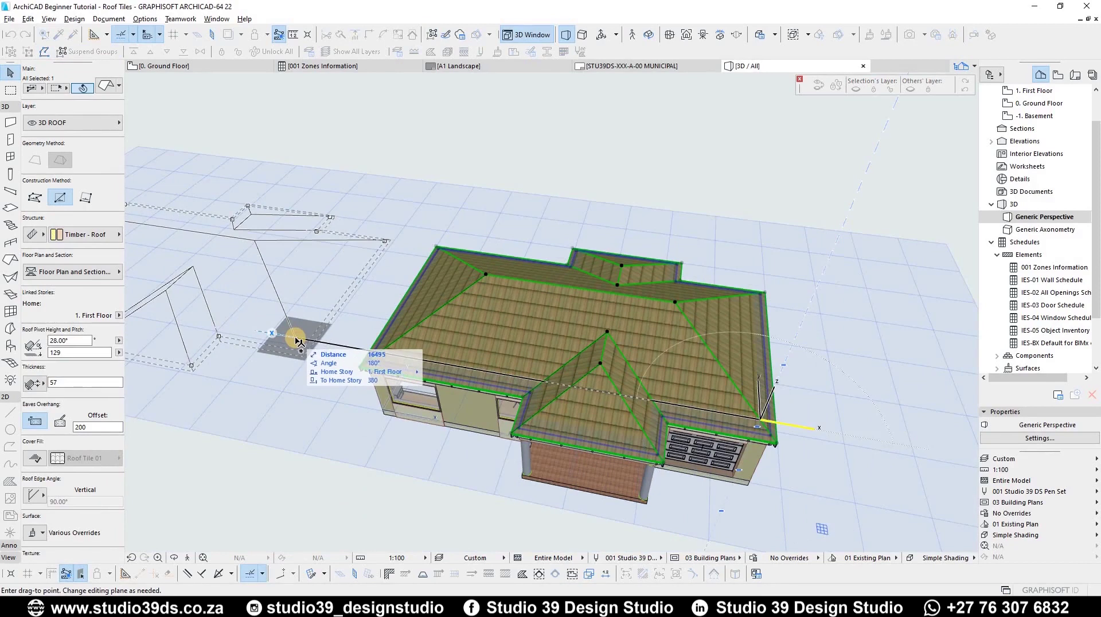
text(2000)
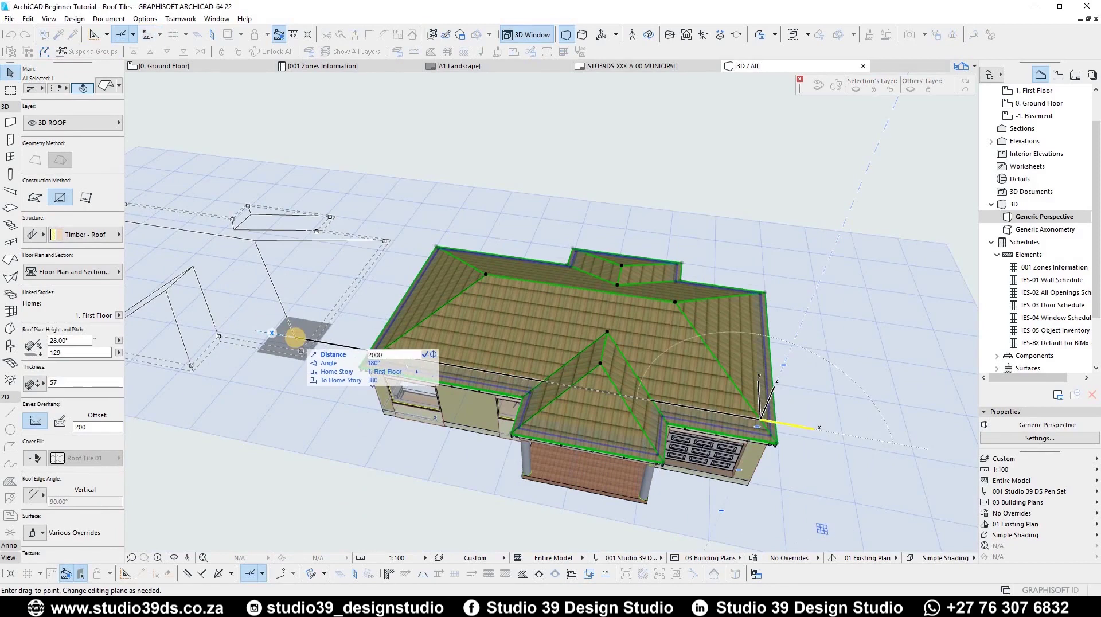
key(Return)
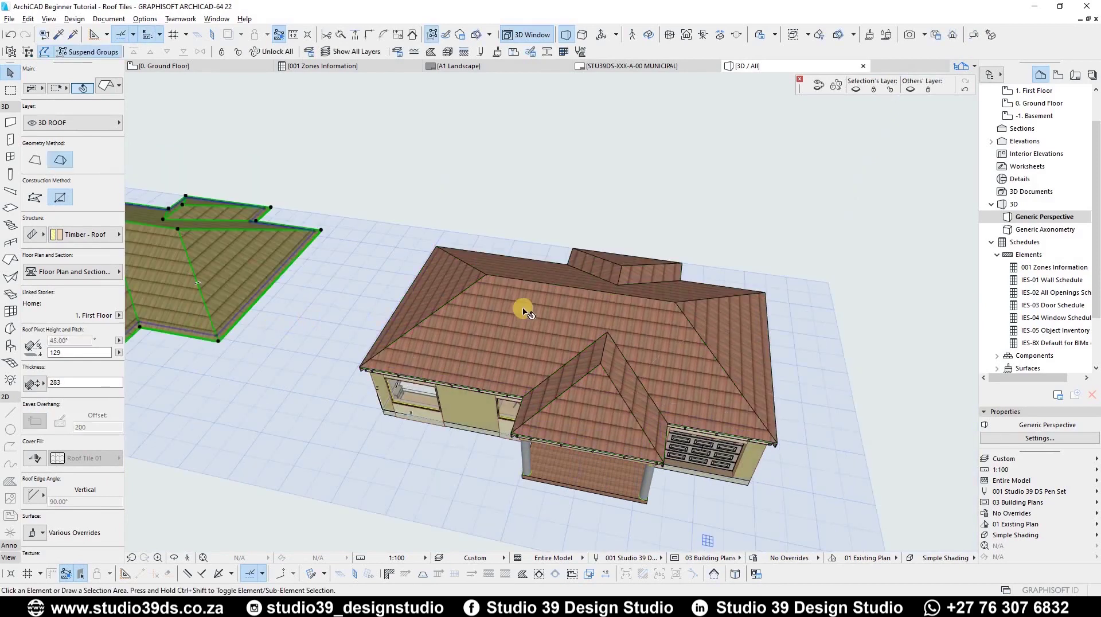
key(Escape)
- Split the original multi-plane roof on the house into single-plane roofs
click(625, 285)
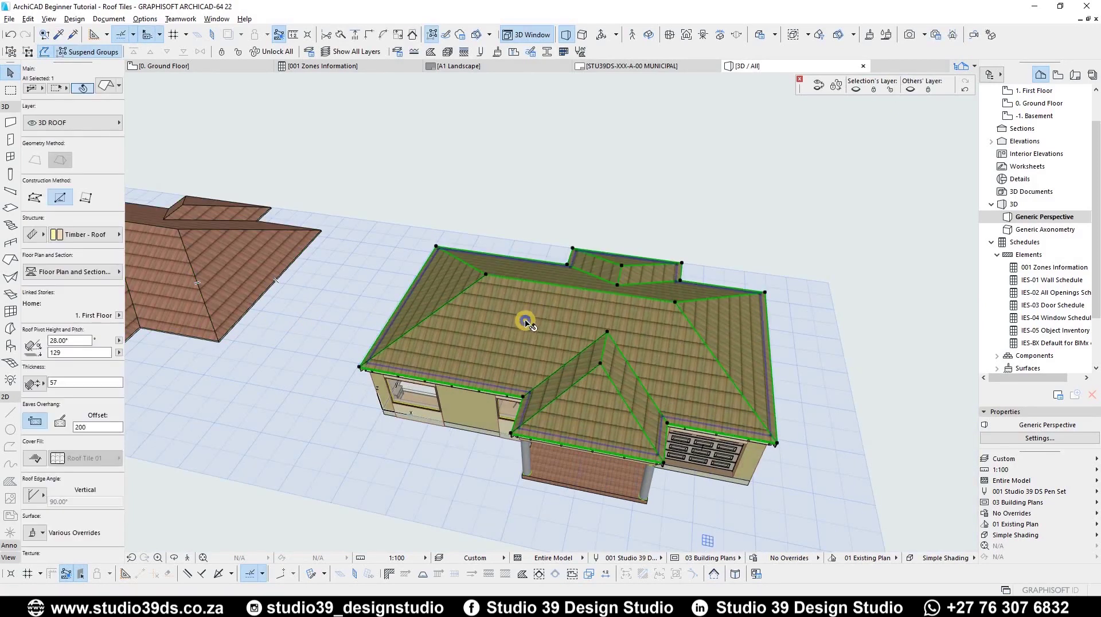
right_click(601, 393)
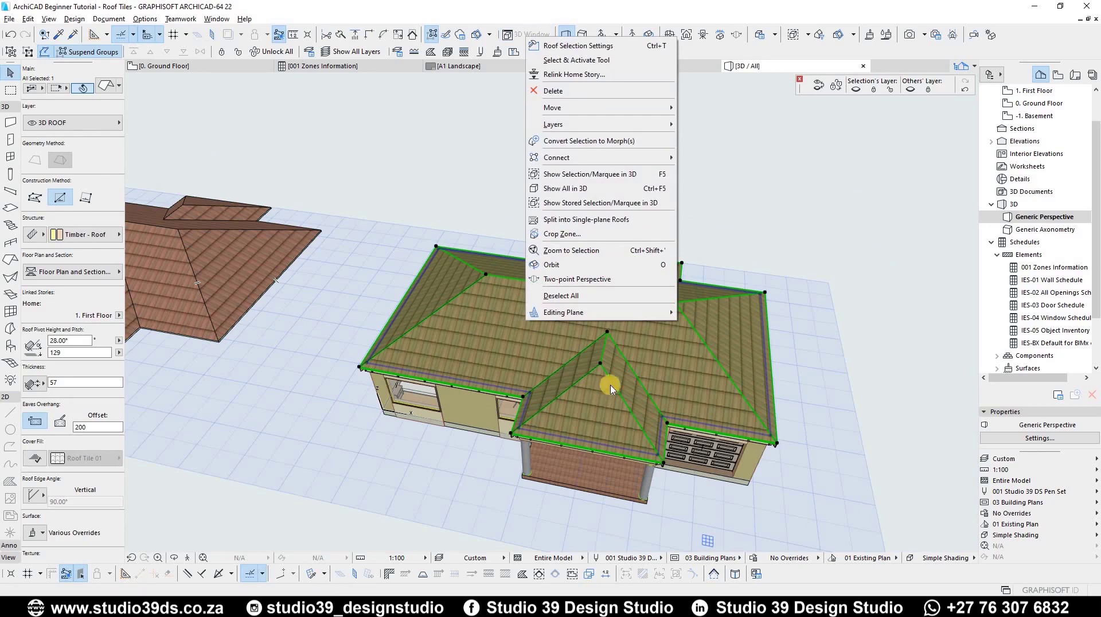
click(560, 223)
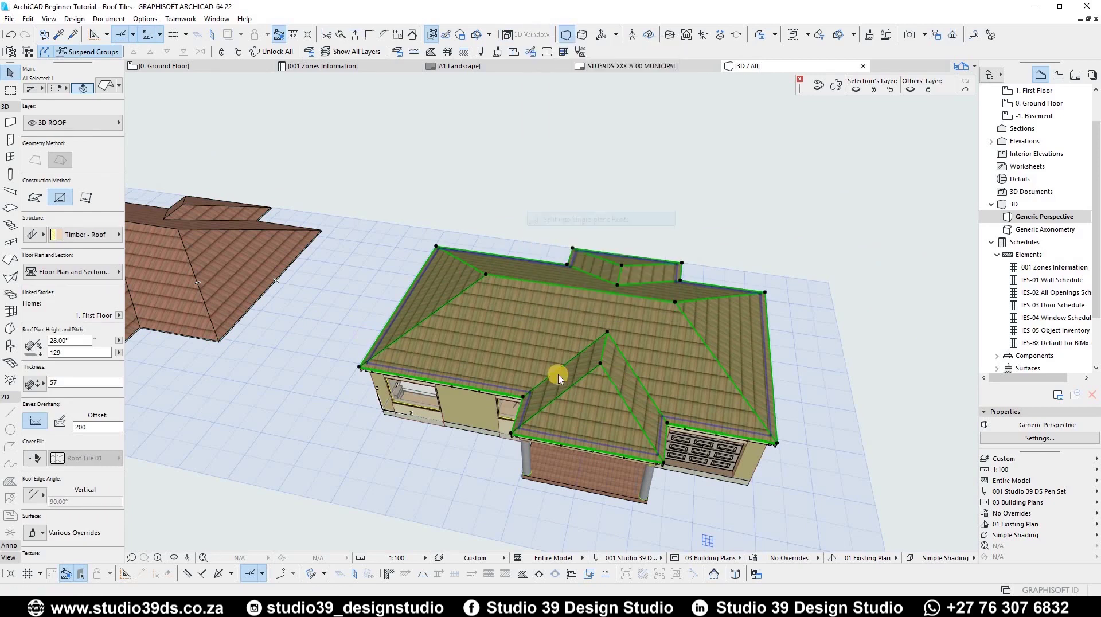
key(Return)
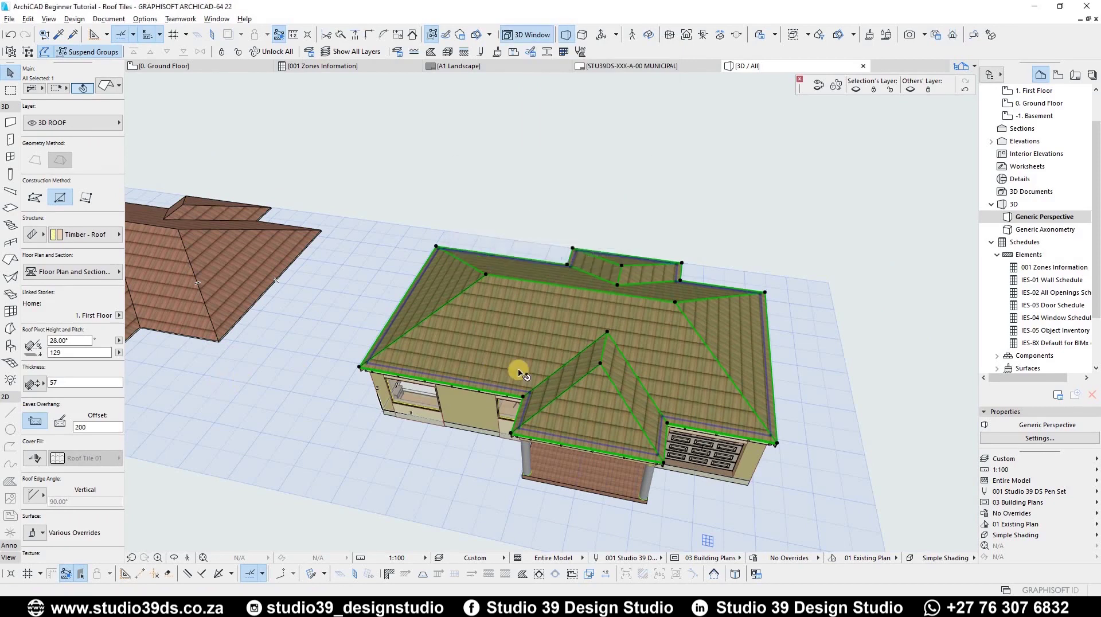
- Select the front roof plane and turn off Suspend Groups so that all the grouped roof planes are selected
click(527, 383)
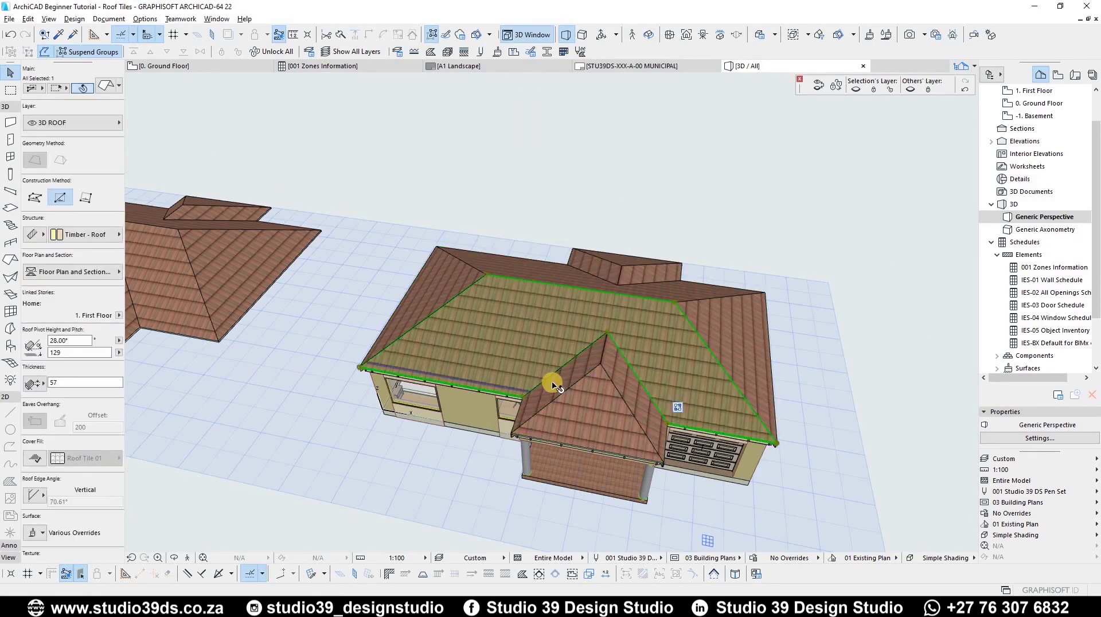
scroll(492, 316, up, 2)
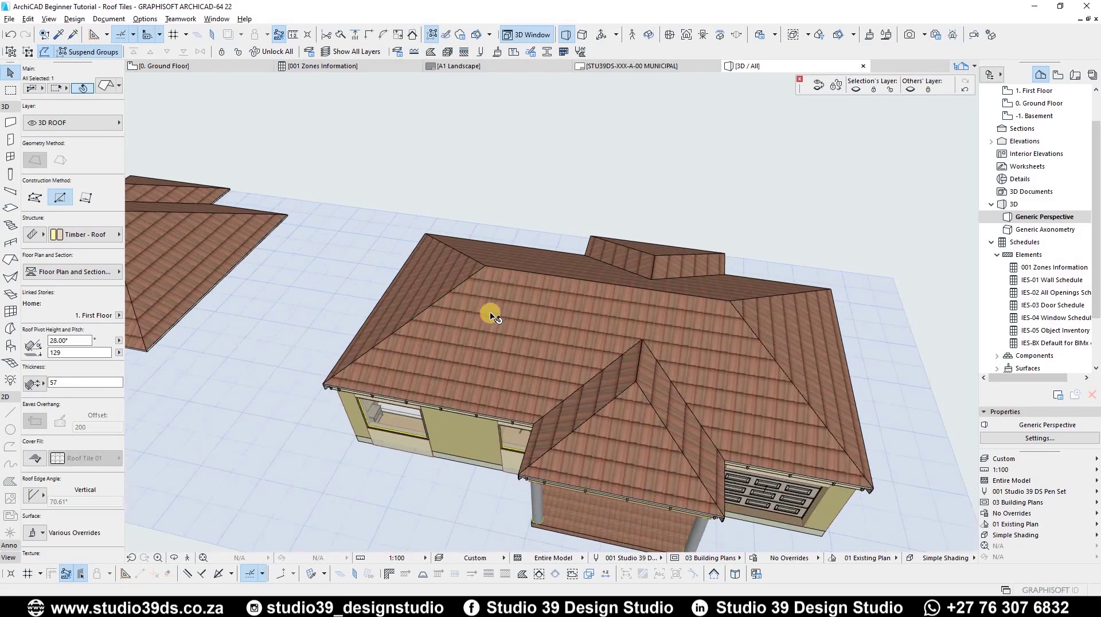
scroll(558, 342, down, 1)
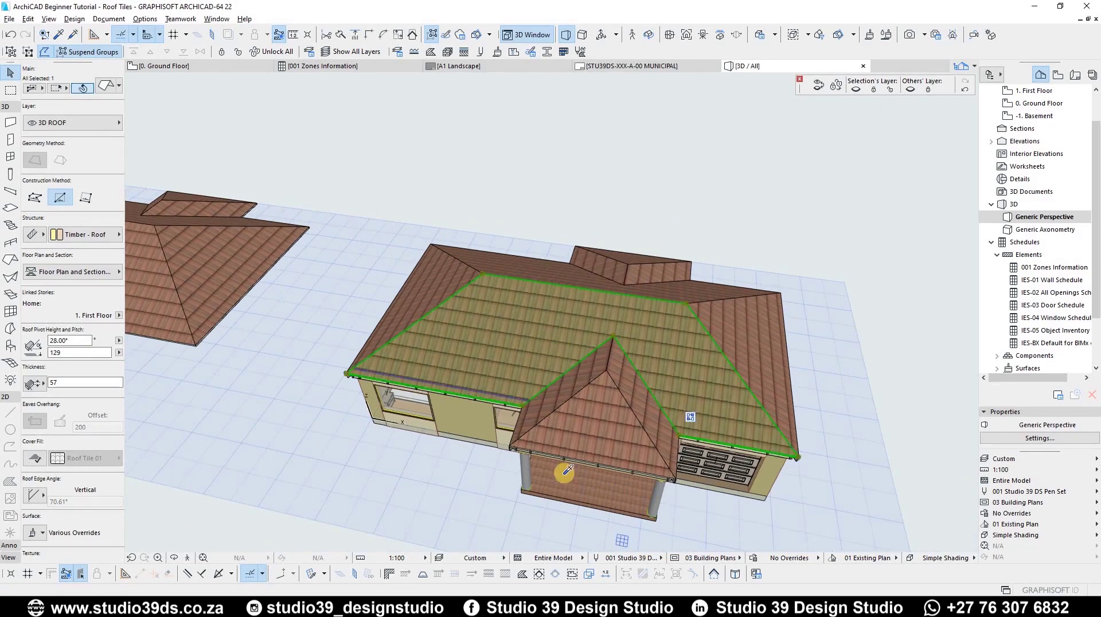
key(alt+g)
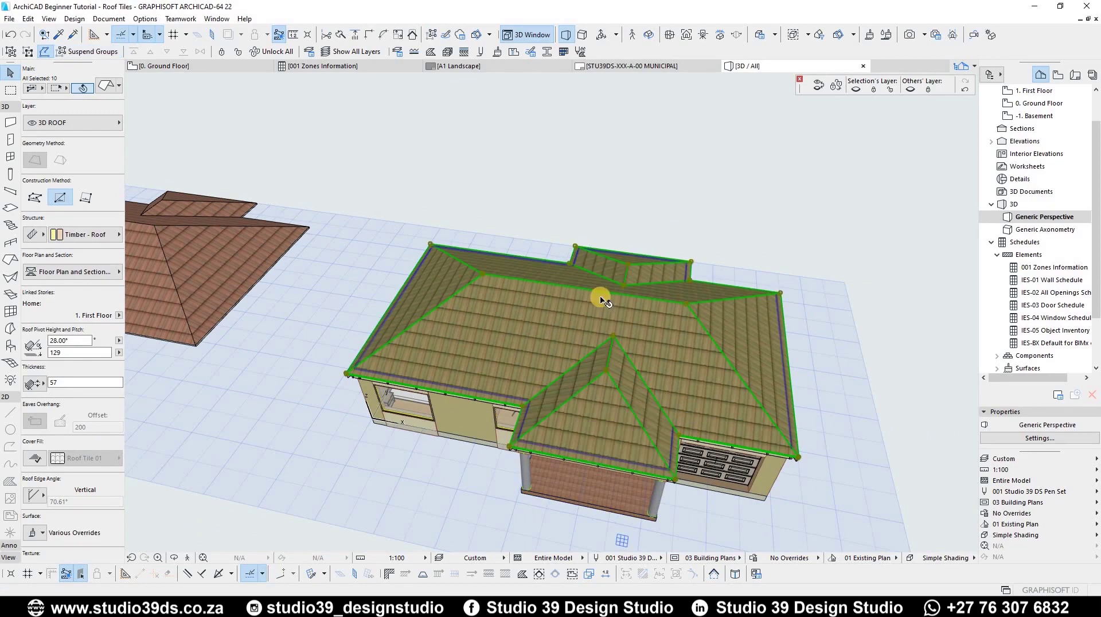
- Apply Roof Surfacer 22 with Italian Tiles to the selected roof planes through Roof Accessories
scroll(557, 351, up, 2)
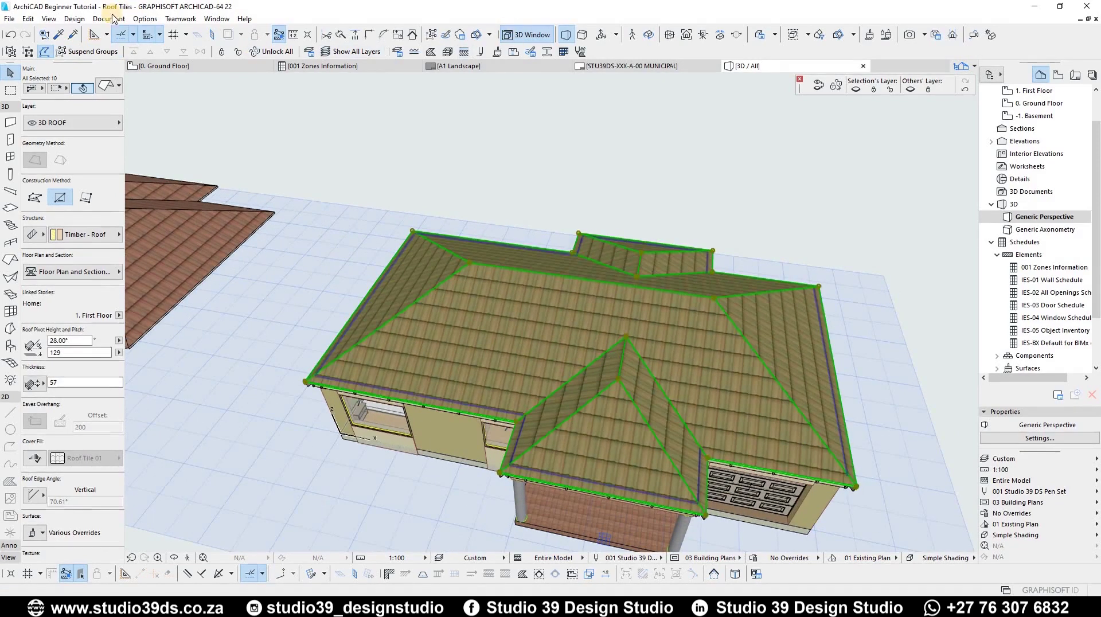
click(74, 19)
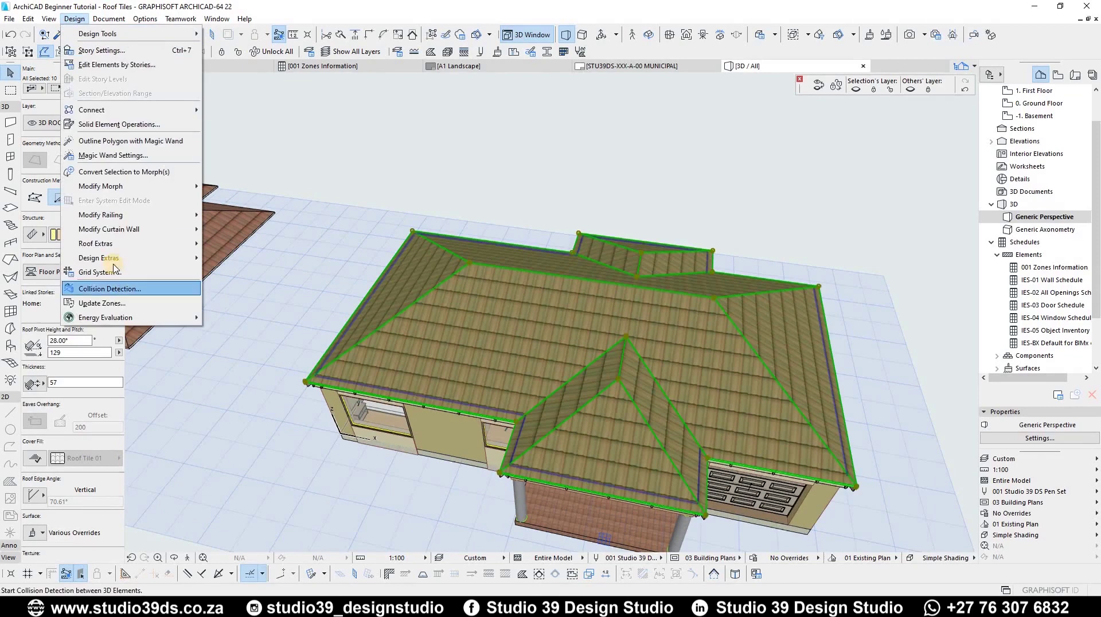
mouse_move(115, 258)
mouse_move(272, 259)
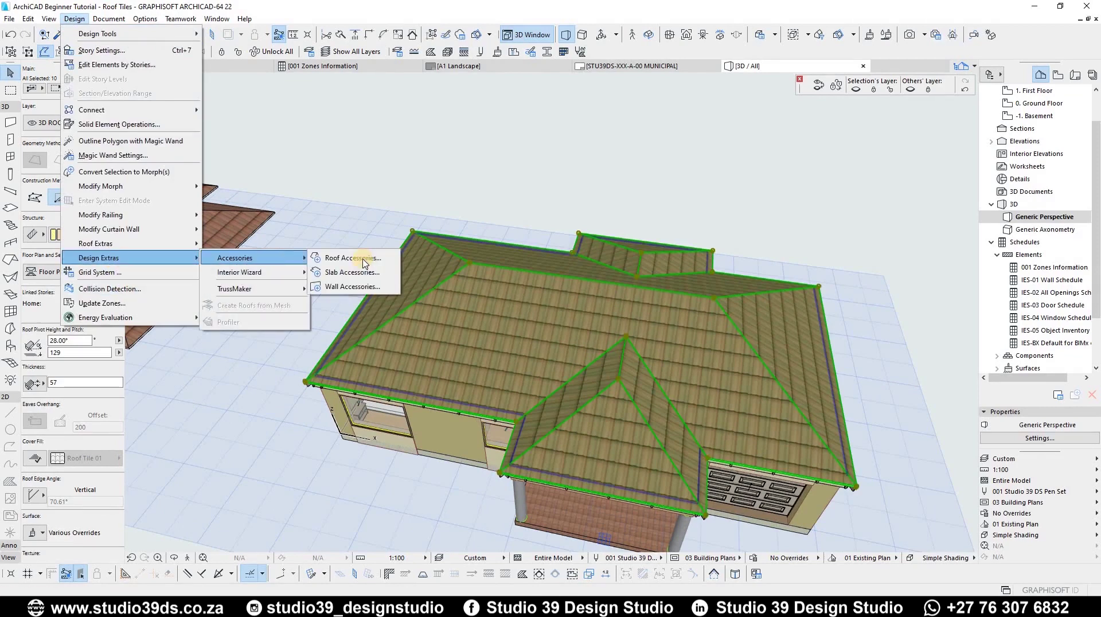
click(363, 259)
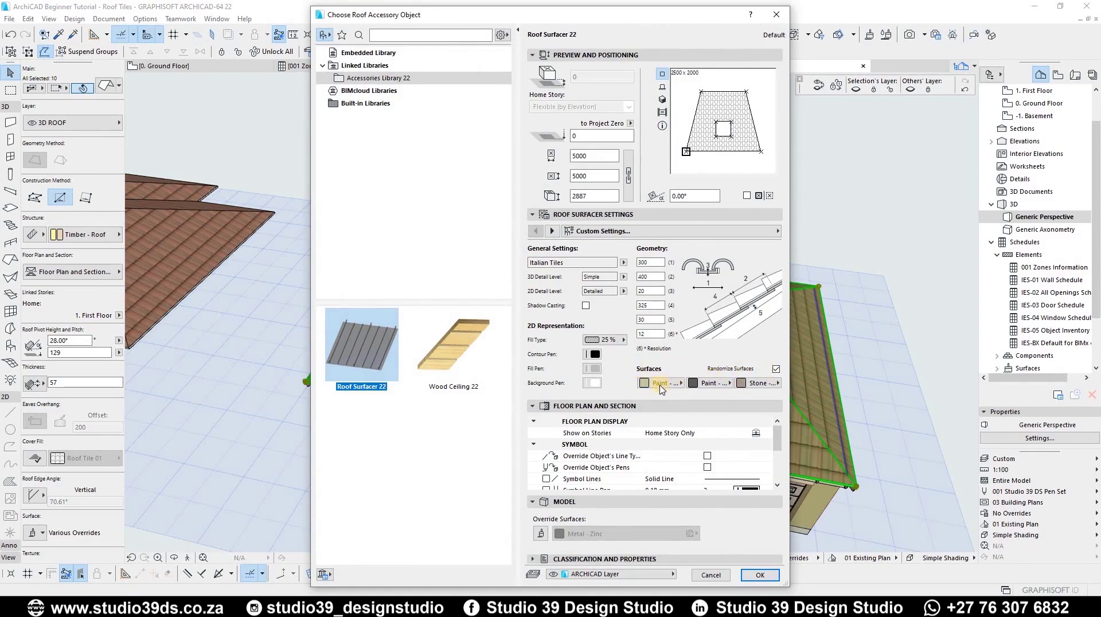
click(660, 389)
click(676, 384)
click(682, 387)
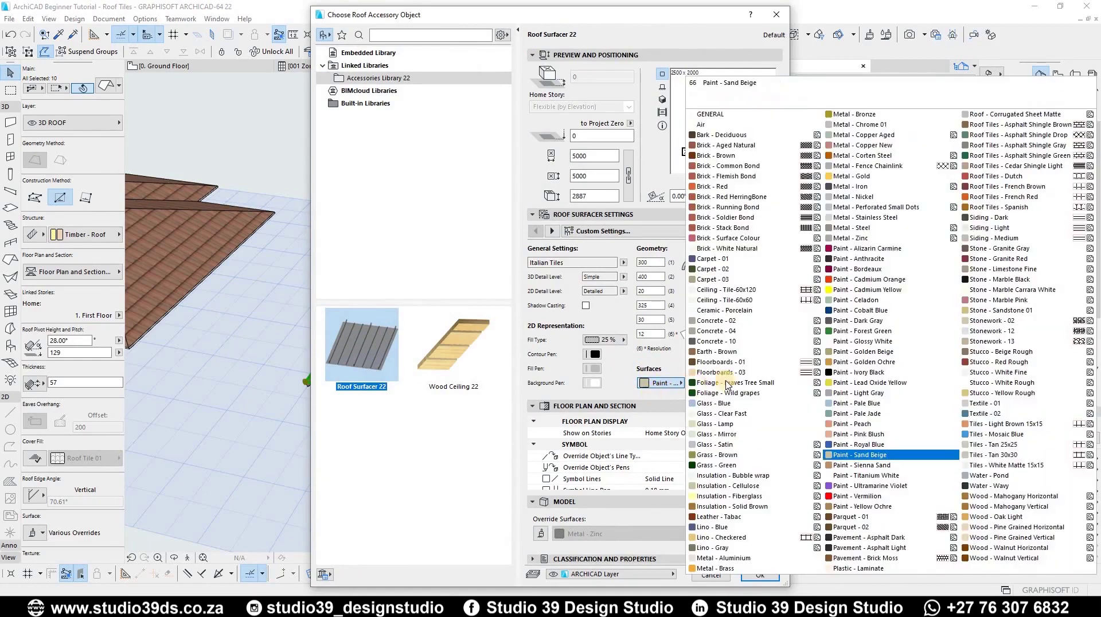
click(758, 578)
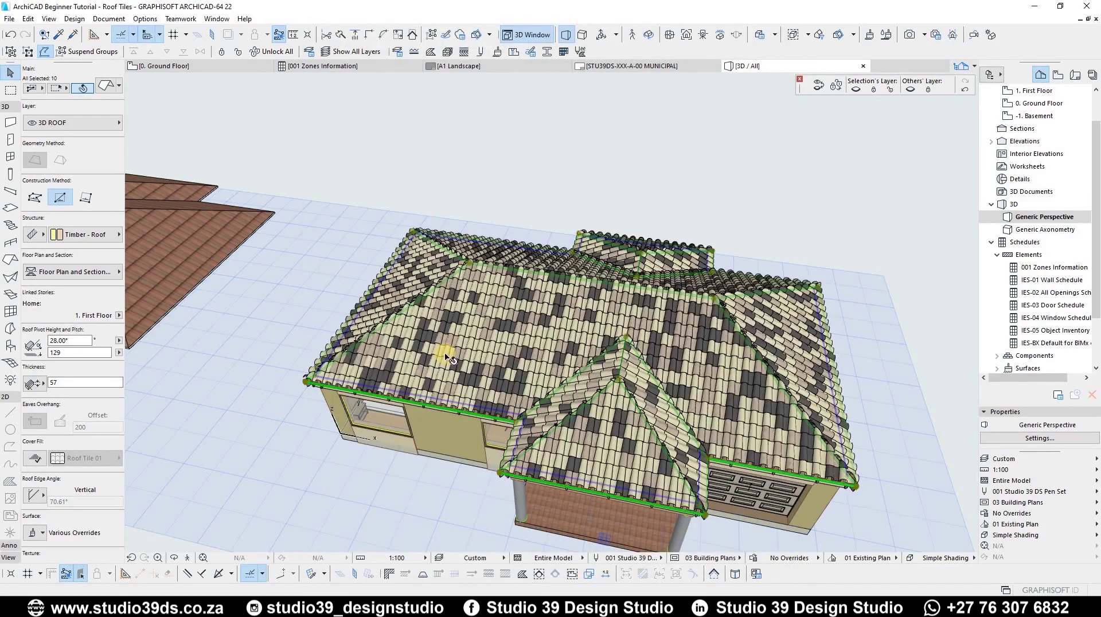
- Examine the Italian tiles up close on the roof slopes, eaves, valleys and porch hips
scroll(463, 344, up, 5)
scroll(399, 343, down, 3)
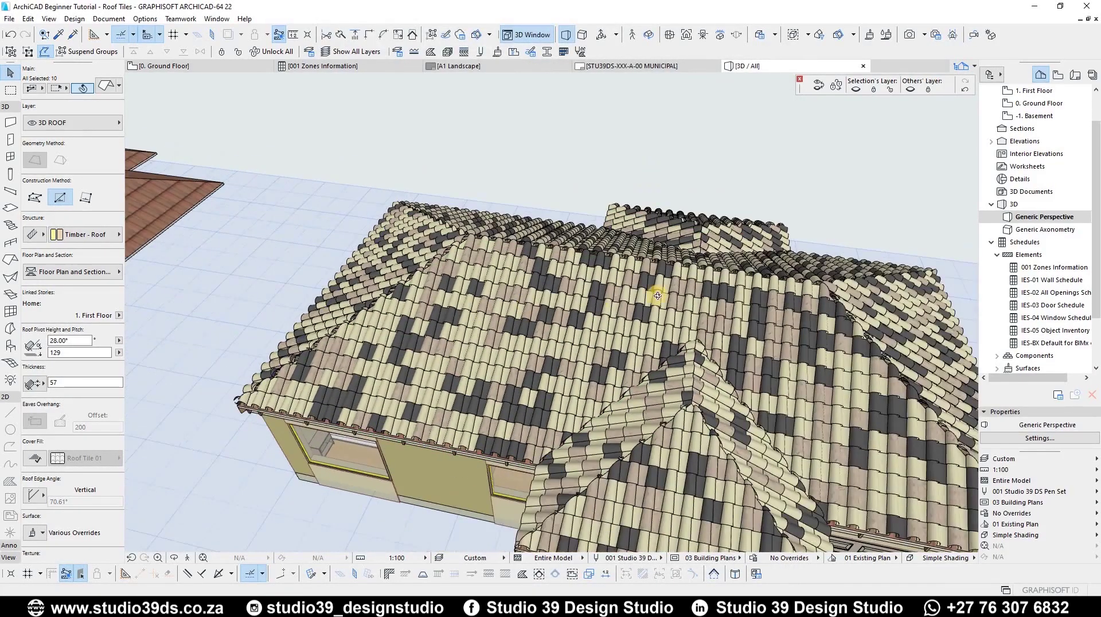
shift+middle_drag(747, 281, 637, 415)
scroll(313, 383, up, 3)
scroll(312, 383, up, 3)
scroll(445, 325, down, 6)
scroll(583, 405, up, 3)
scroll(583, 405, up, 7)
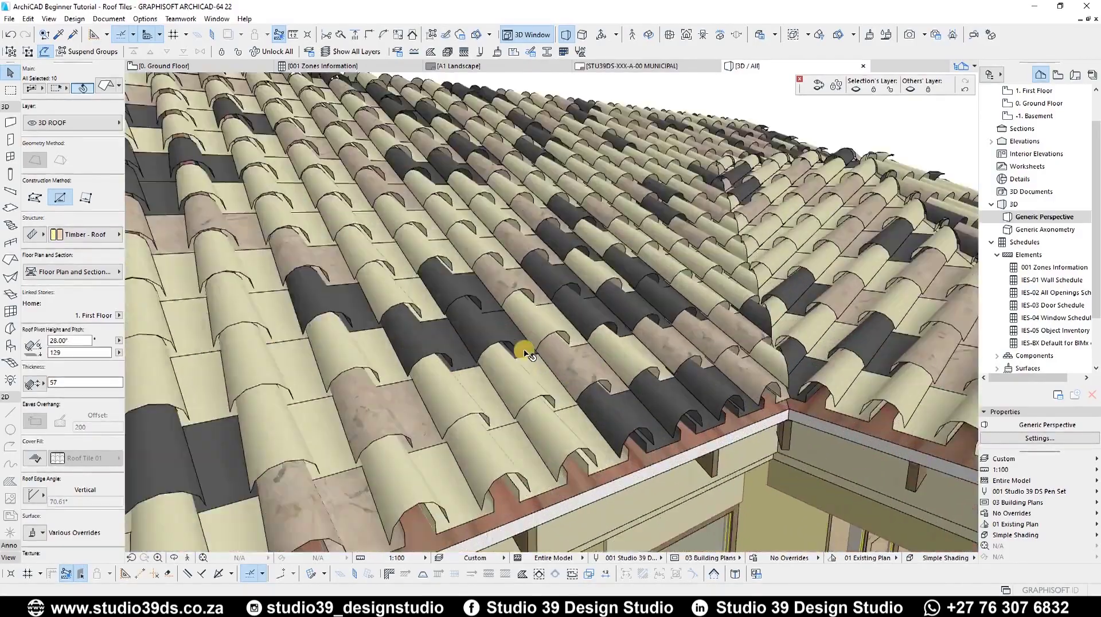
scroll(509, 381, down, 5)
shift+middle_drag(408, 346, 364, 369)
scroll(364, 370, down, 3)
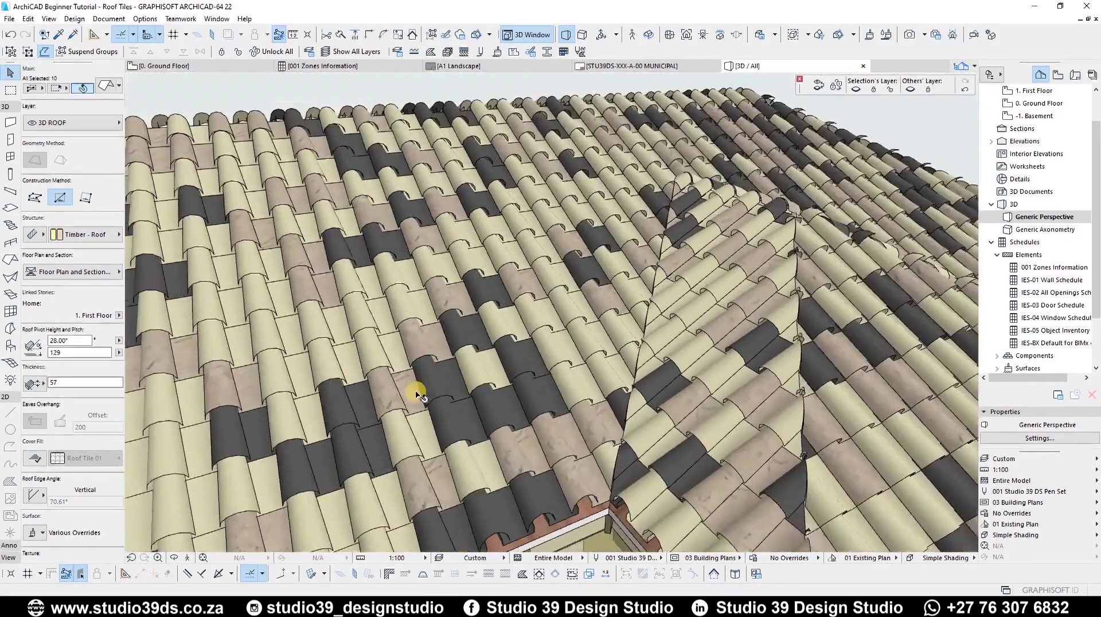
scroll(521, 369, down, 4)
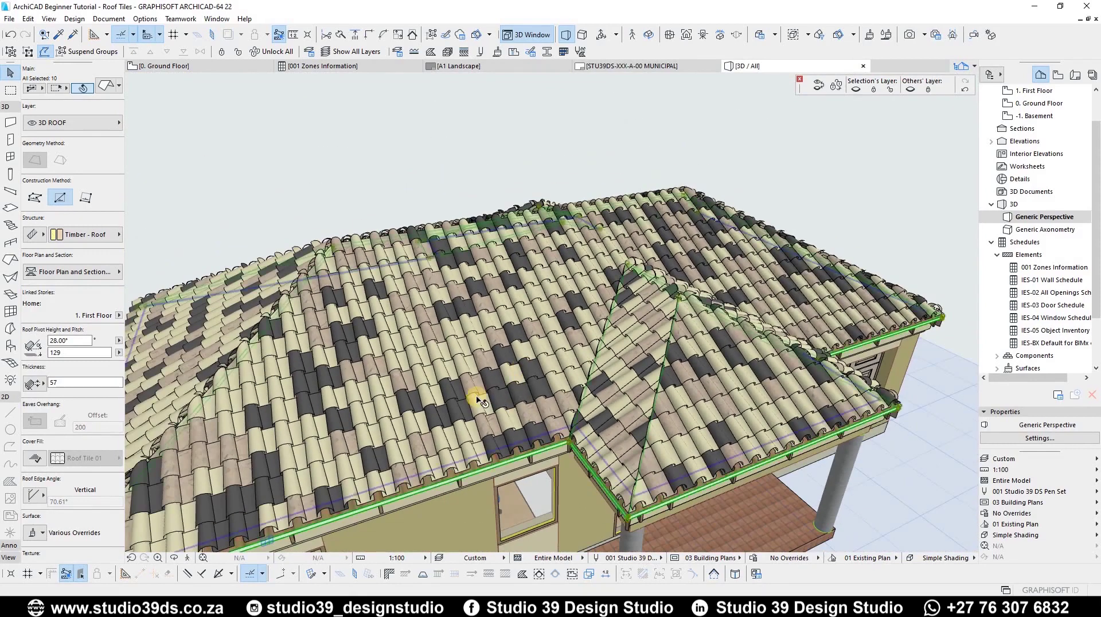
scroll(482, 402, down, 1)
- Select all the Roof Surfacer 22 tile objects on the house roof and assign them to the 3D ROOF .TILES layer
key(Escape)
shift+middle_drag(553, 426, 659, 398)
click(519, 290)
scroll(696, 280, up, 3)
scroll(631, 267, up, 3)
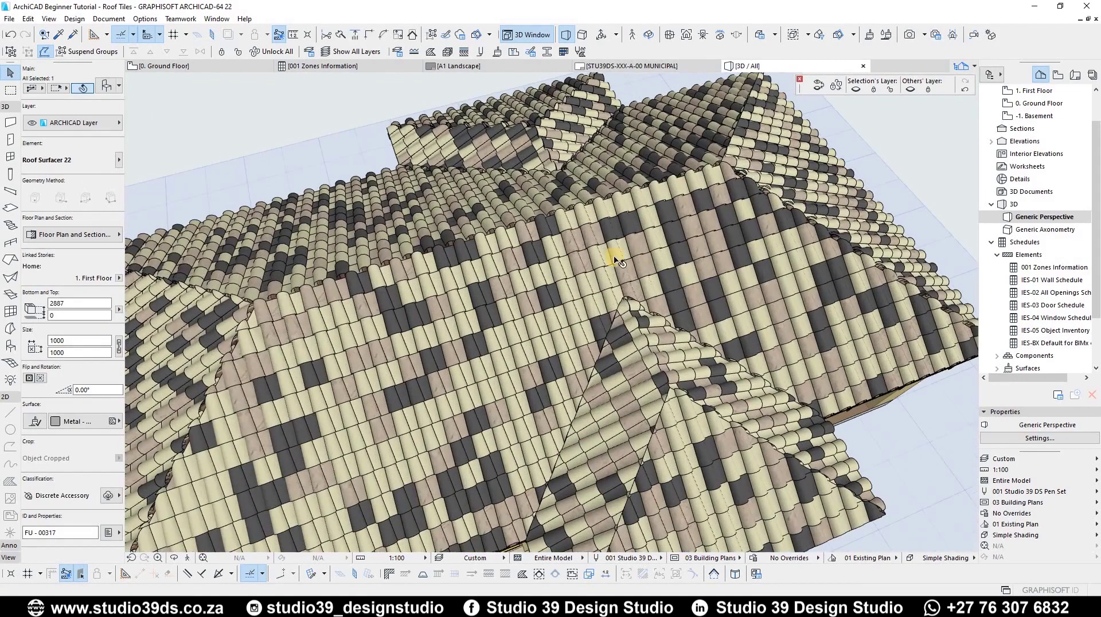
scroll(597, 307, down, 2)
scroll(586, 316, down, 3)
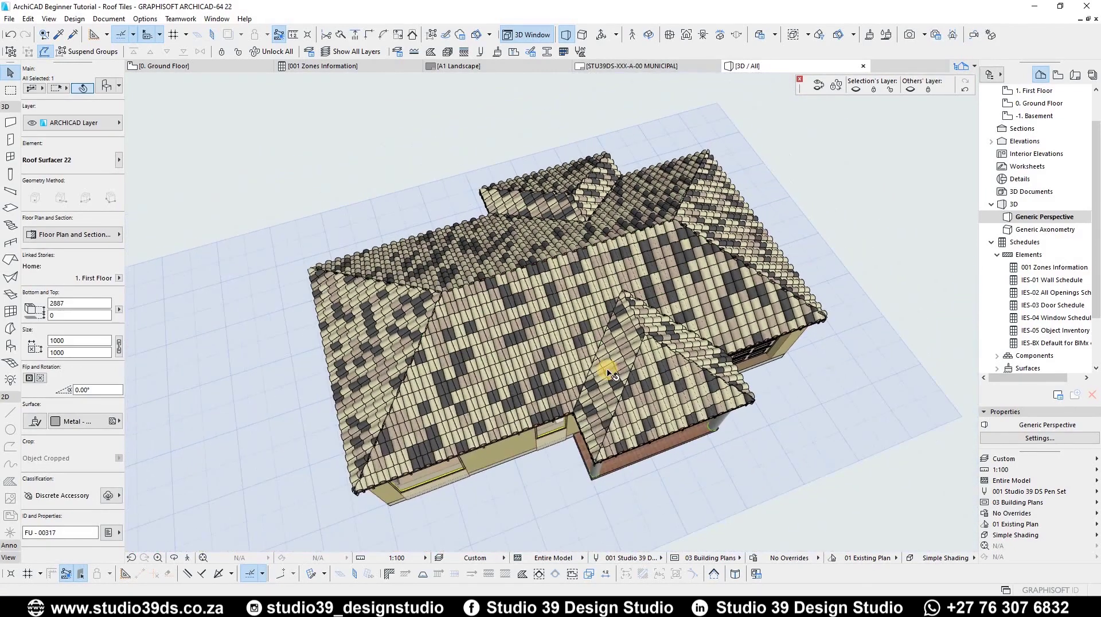
scroll(630, 331, up, 2)
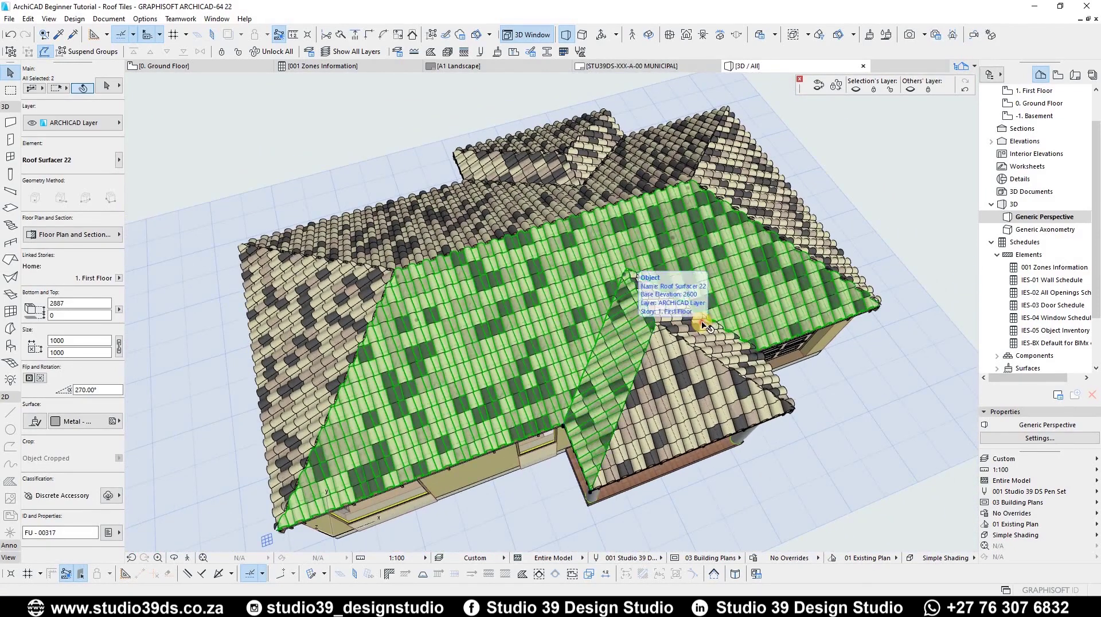
shift+click(629, 331)
shift+middle_drag(531, 216, 907, 374)
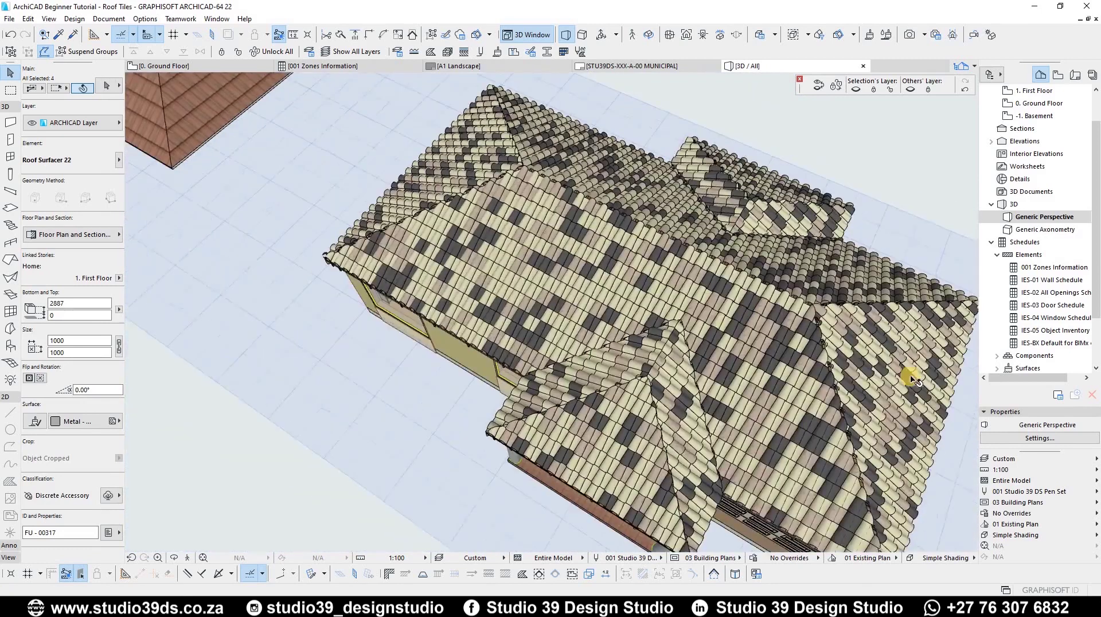
shift+click(897, 359)
shift+click(798, 237)
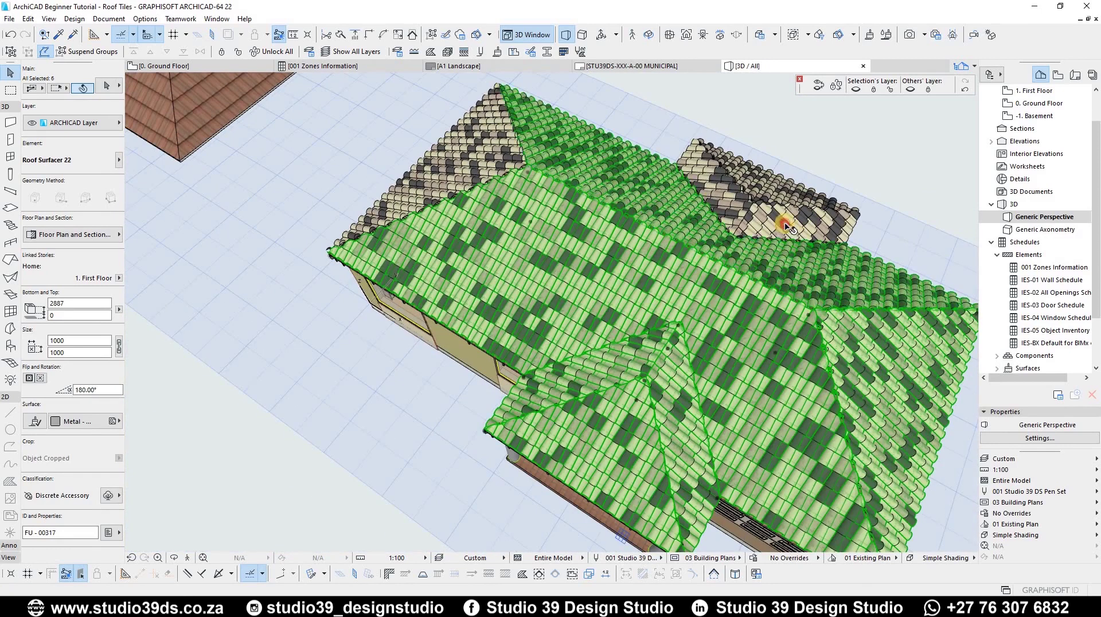
shift+click(782, 222)
shift+click(740, 182)
shift+click(479, 161)
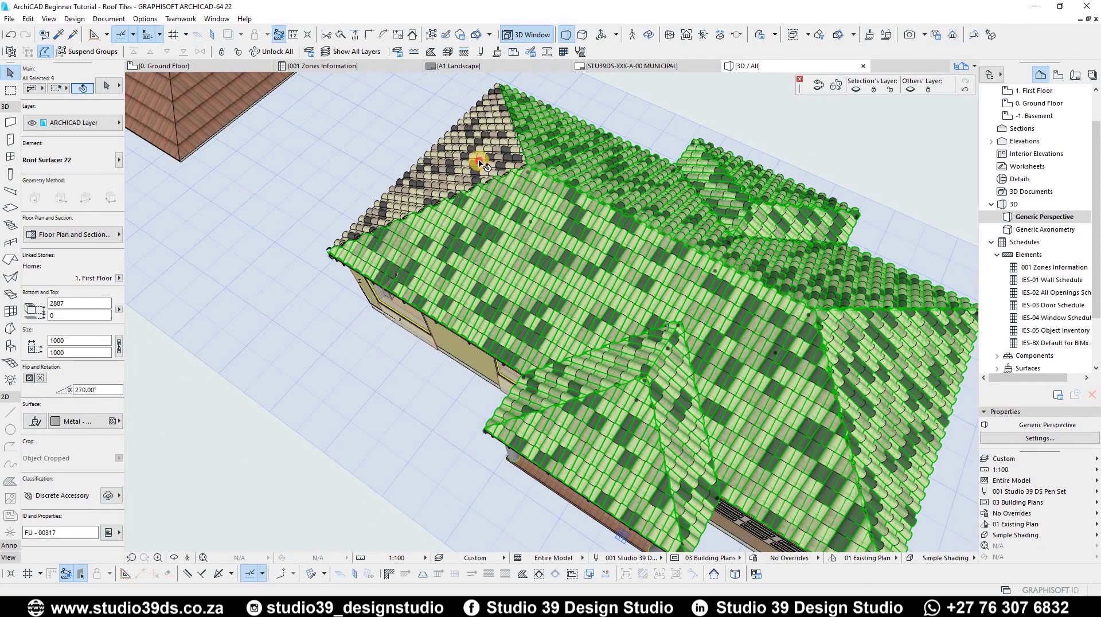
click(92, 123)
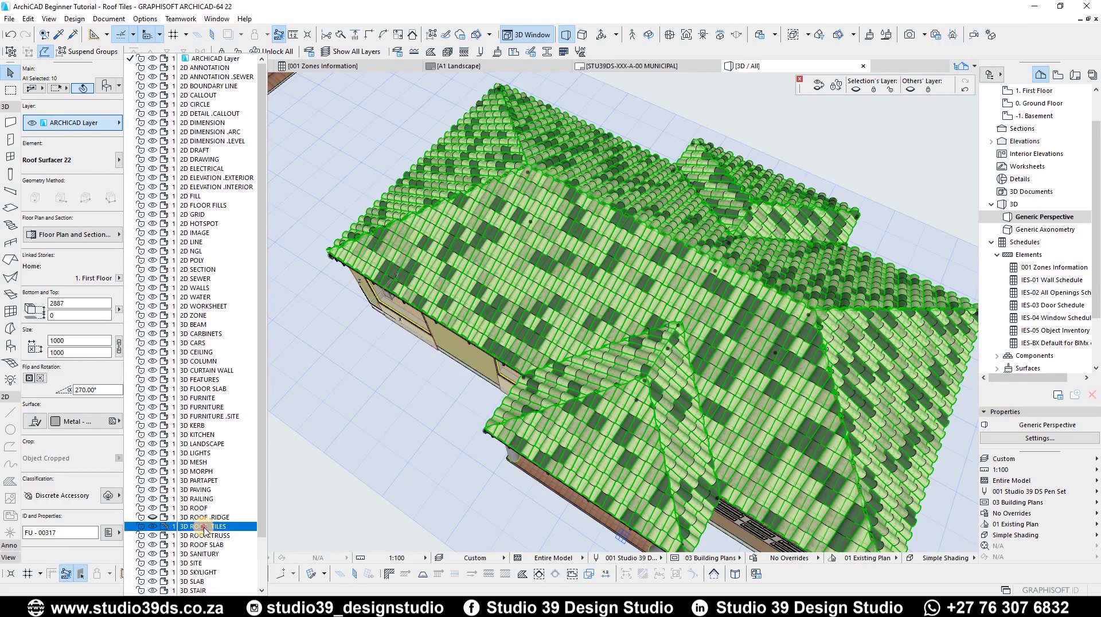
key(Return)
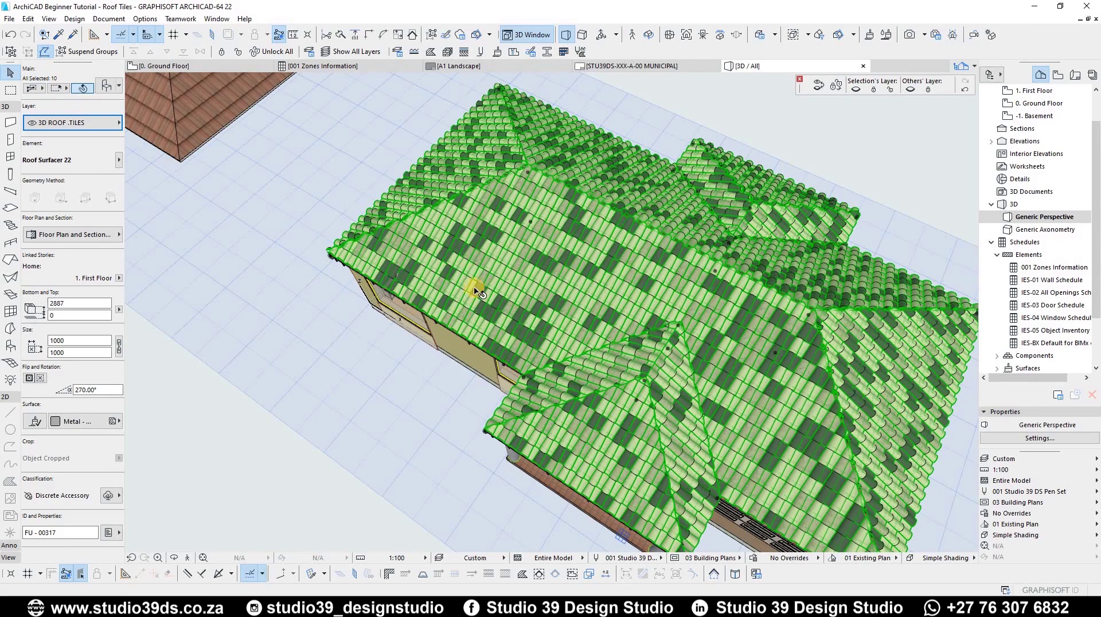
- Open the selection settings of the Roof Surfacer tiles and set their surface to Paint - Cadmium Orange
scroll(477, 280, down, 3)
shift+middle_drag(746, 167, 702, 211)
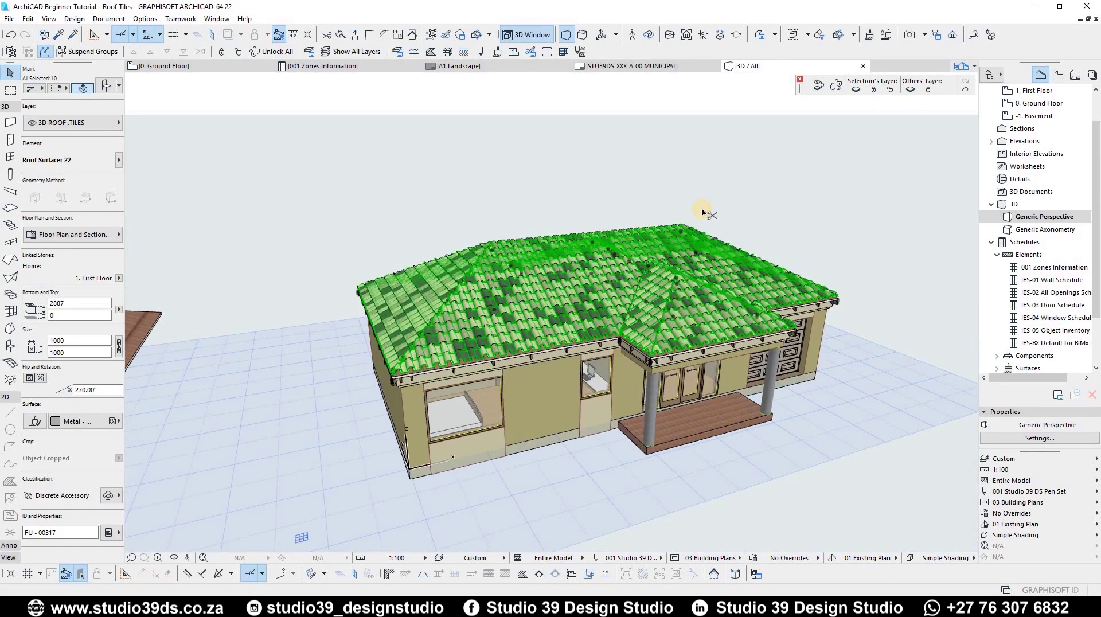
mouse_move(557, 361)
shift+middle_down()
mouse_move(654, 293)
mouse_move(562, 301)
shift+middle_up()
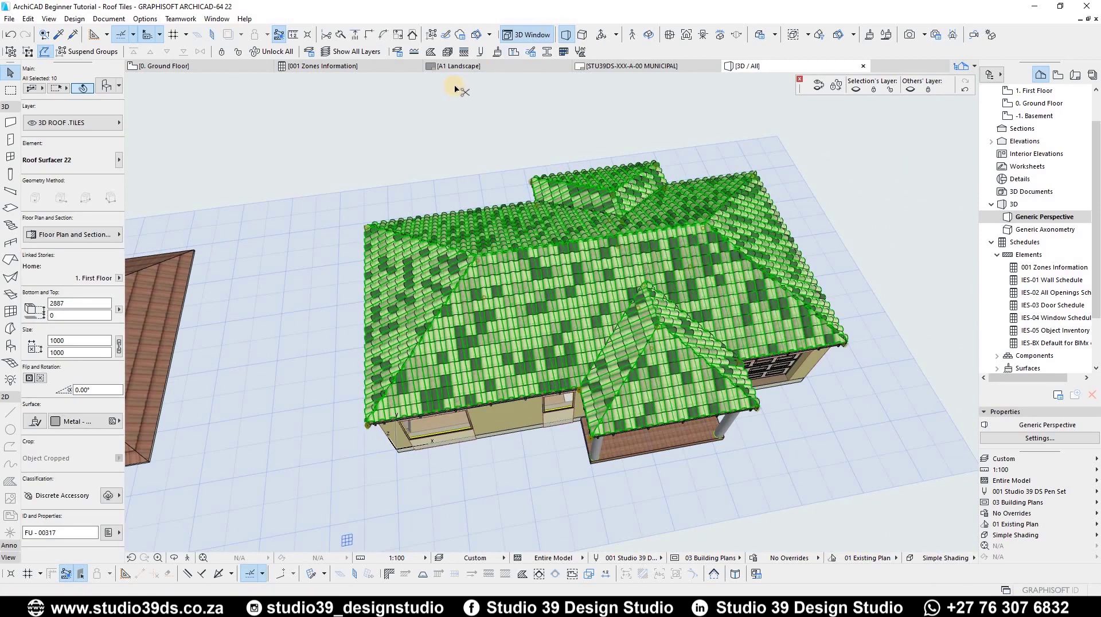
key(ctrl+t)
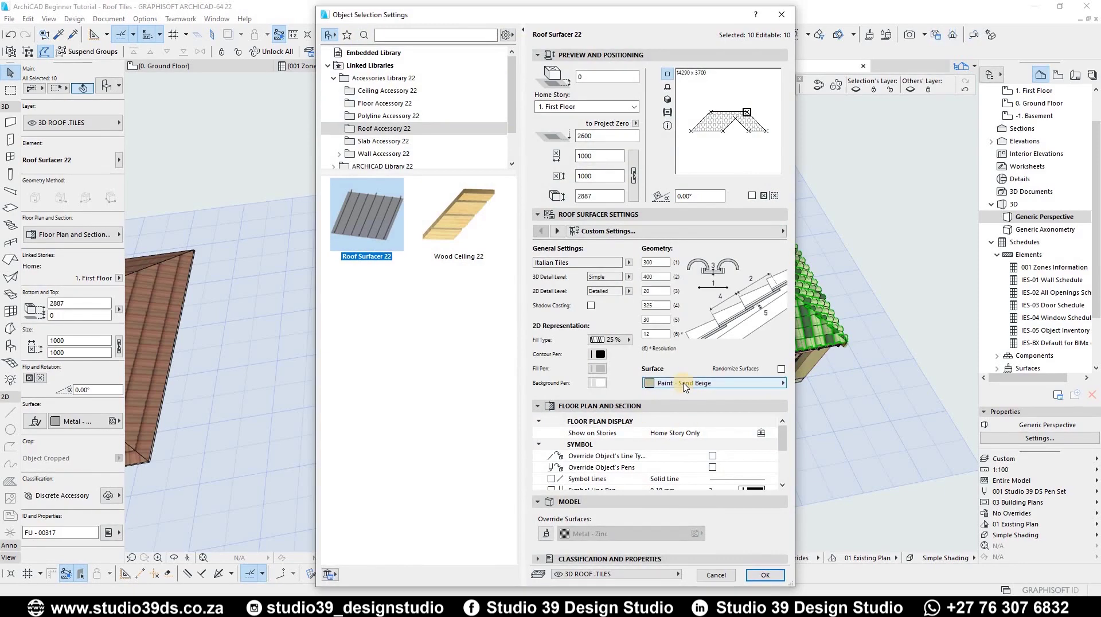
click(684, 385)
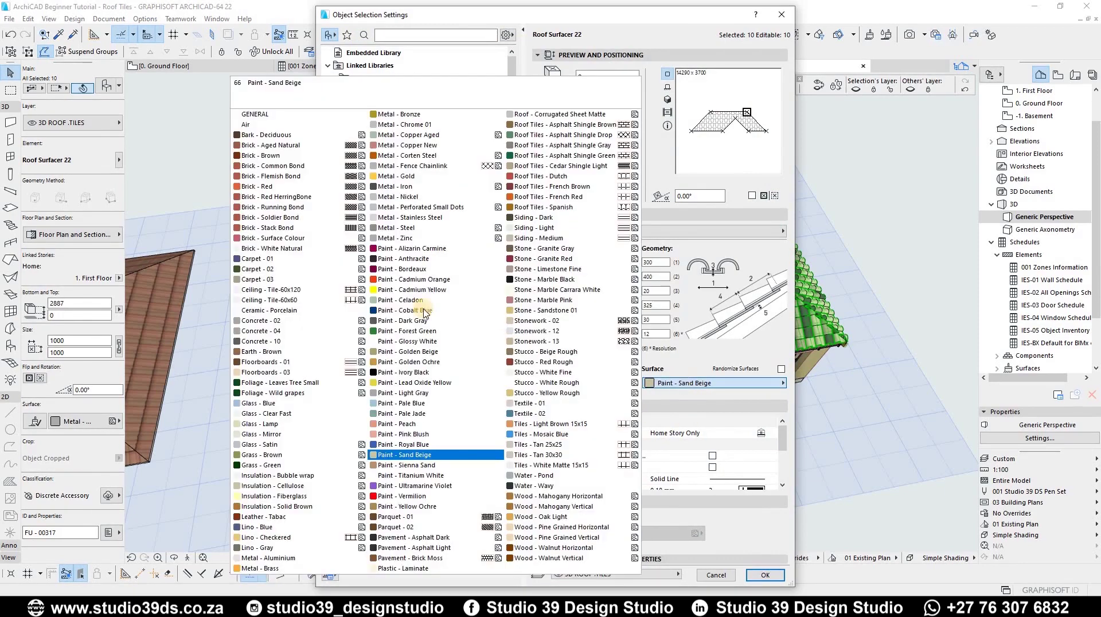
click(431, 281)
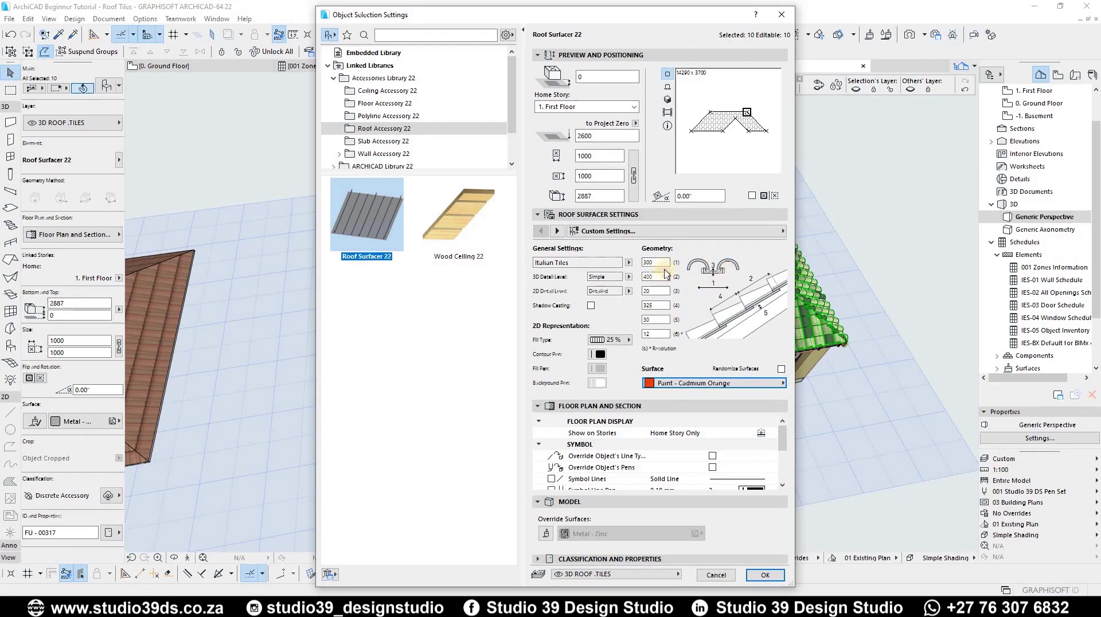
- Set the Italian Tiles geometry value (1) to 200 and value (5) to 0, and apply the settings to the roof
drag(655, 263, 637, 213)
text(200)
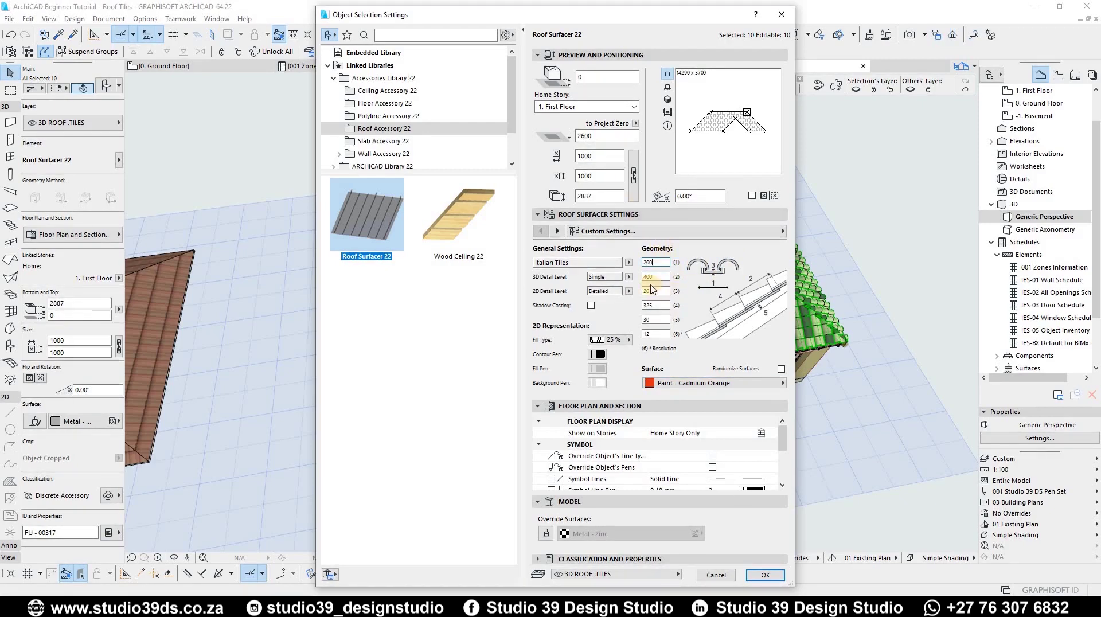
key(Return)
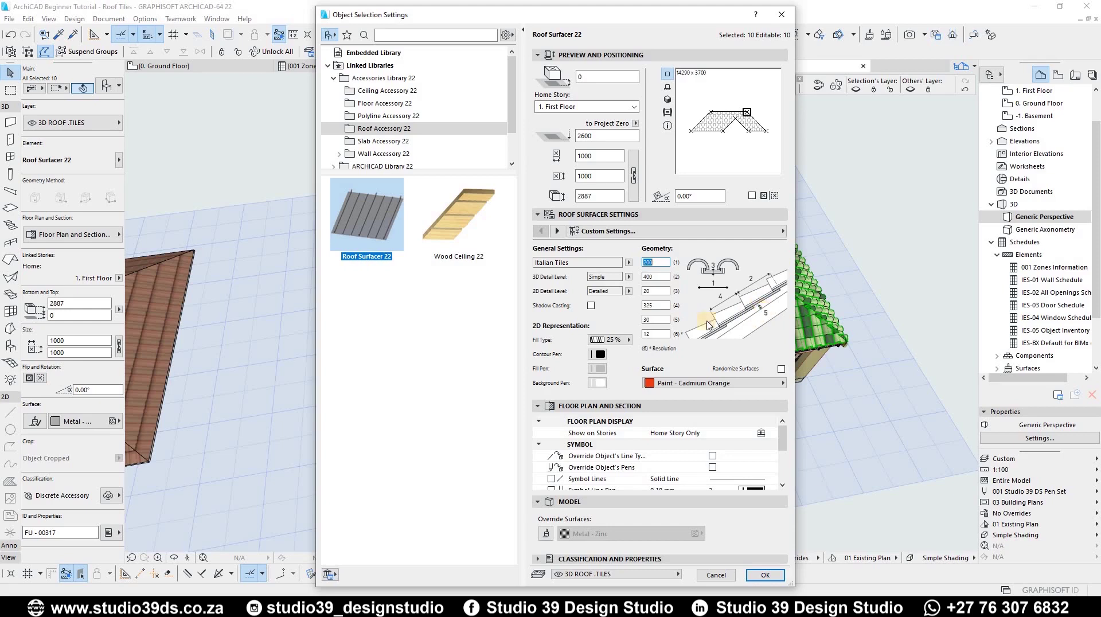
double_click(658, 321)
text(0)
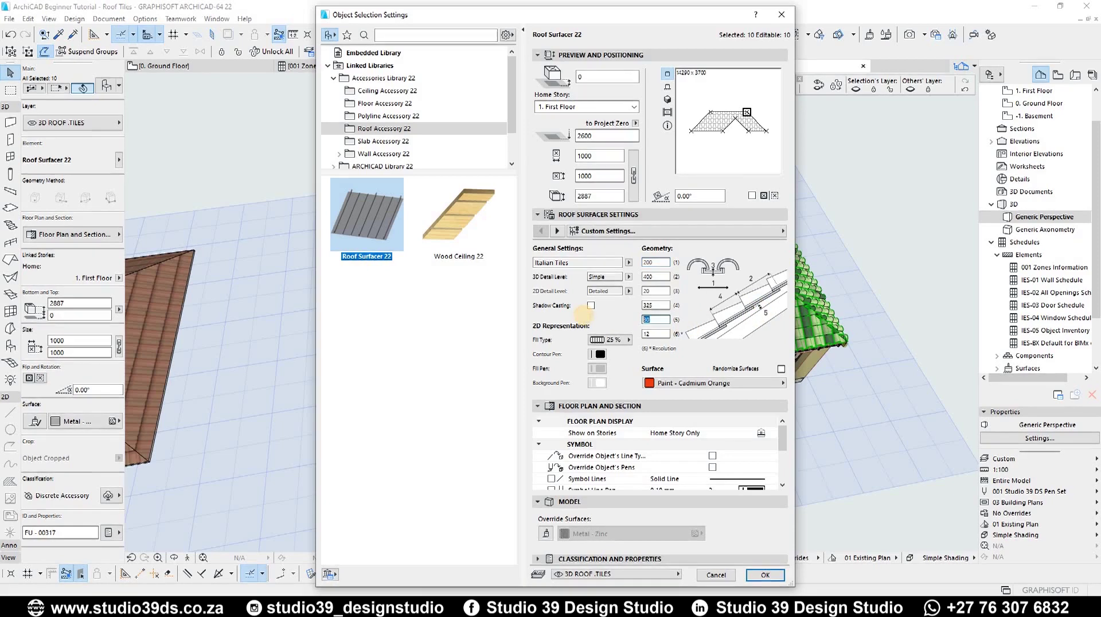
double_click(648, 333)
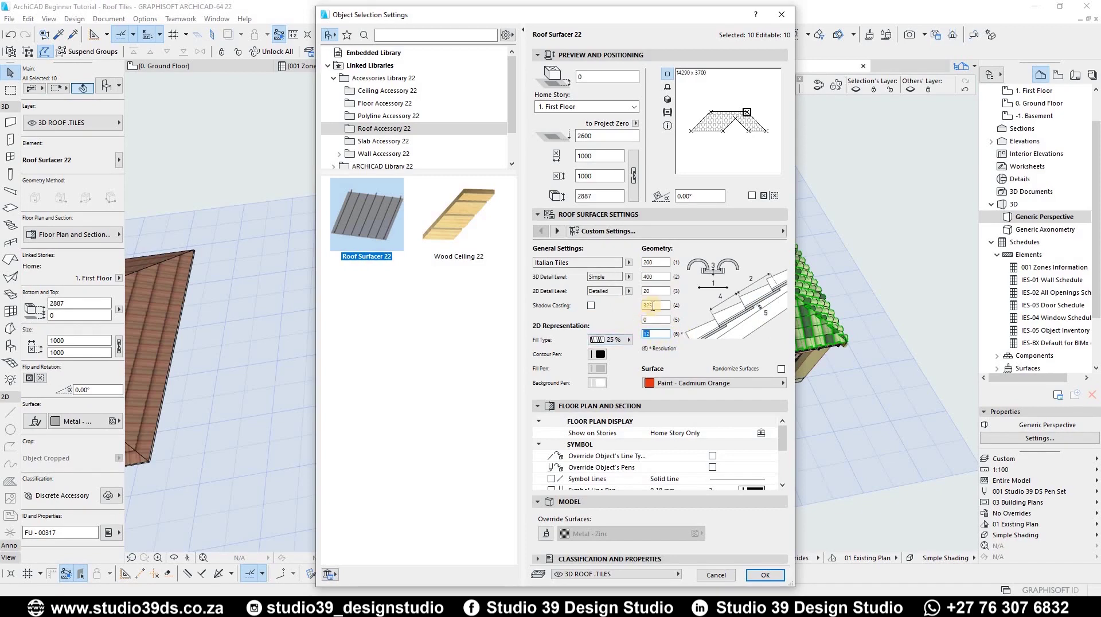
click(653, 290)
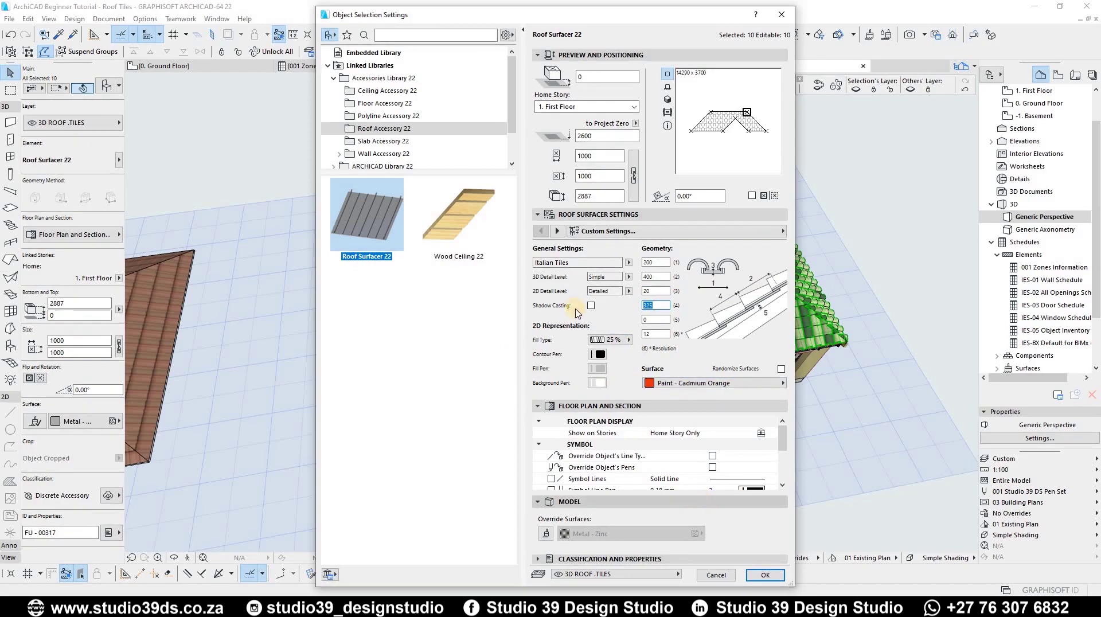
click(765, 576)
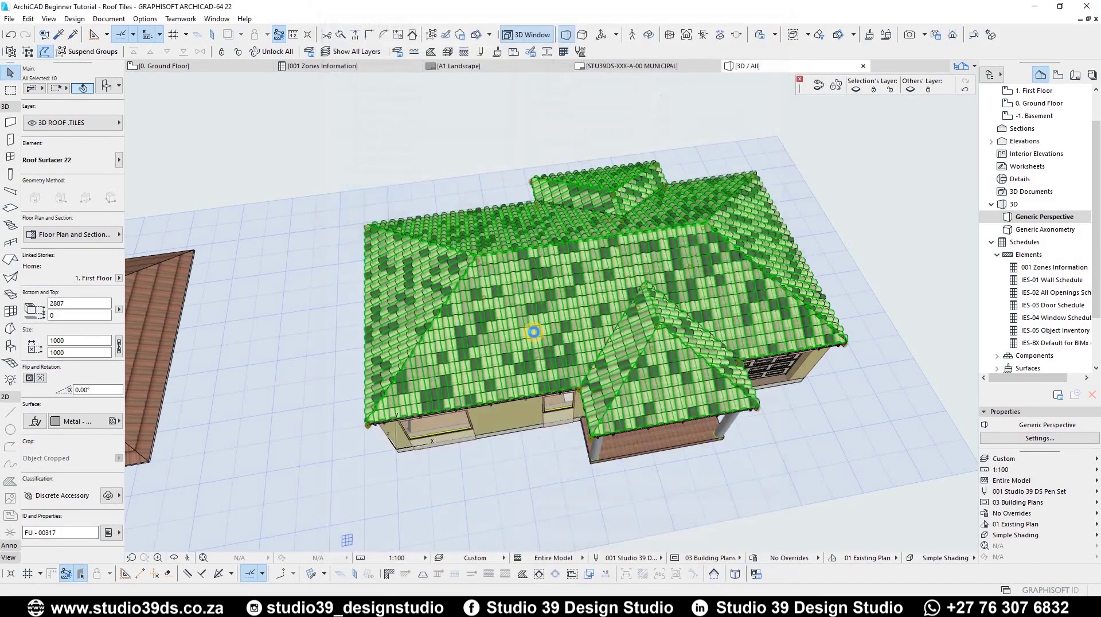
- Examine the shape and overlap of the orange roof tiles up close along the eaves and hip
scroll(480, 335, up, 2)
shift+middle_drag(481, 339, 590, 274)
key(Escape)
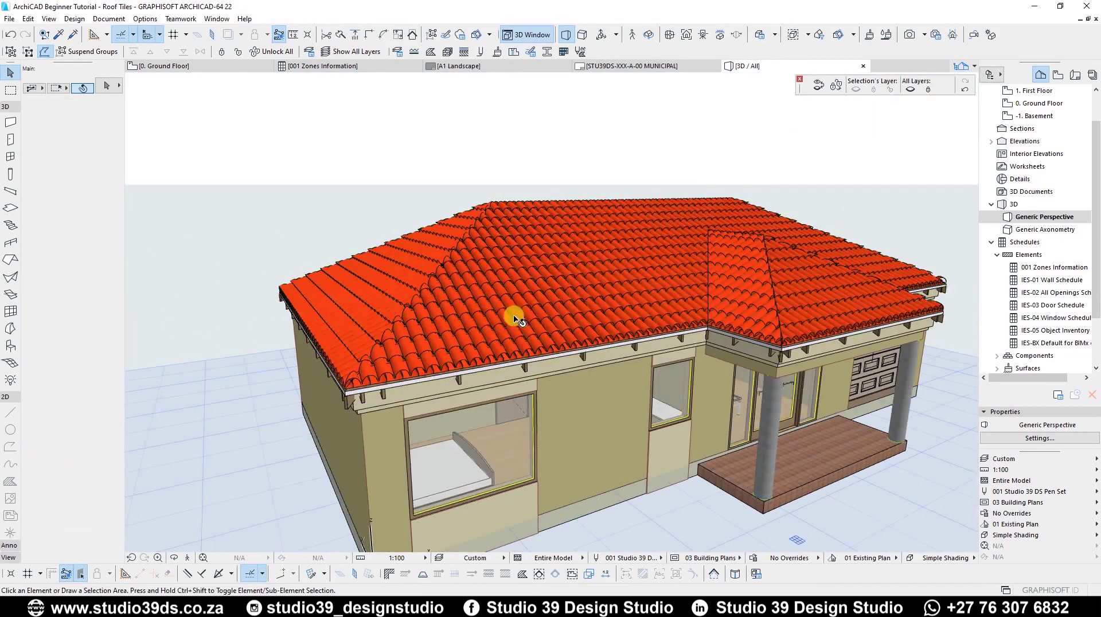
scroll(512, 322, up, 5)
shift+middle_drag(505, 324, 528, 327)
scroll(528, 329, up, 5)
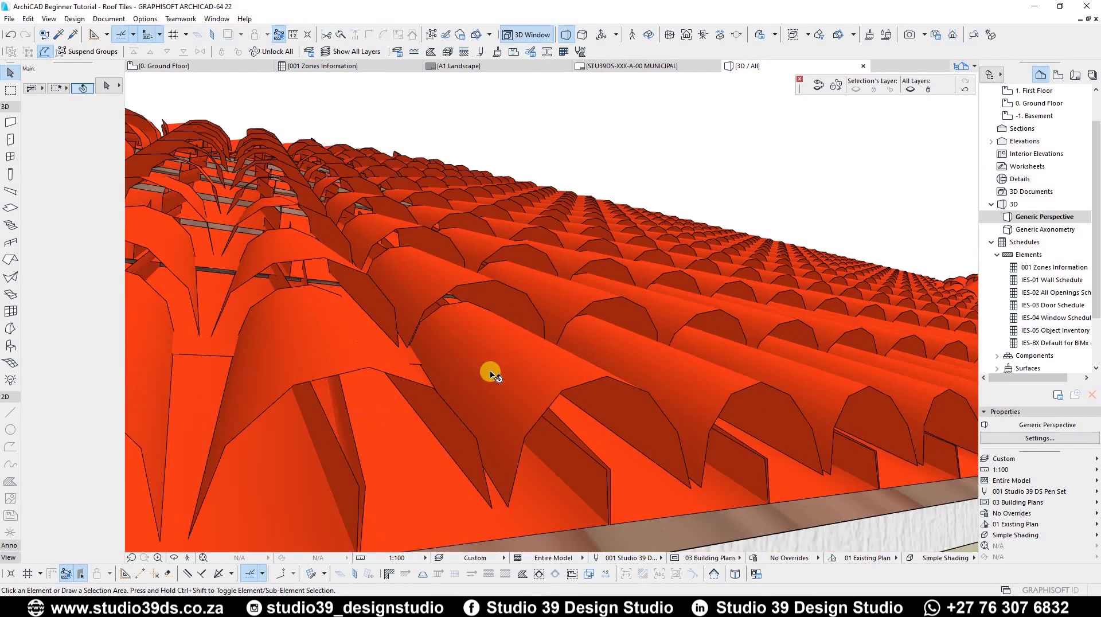
scroll(490, 370, down, 4)
shift+middle_drag(439, 360, 480, 339)
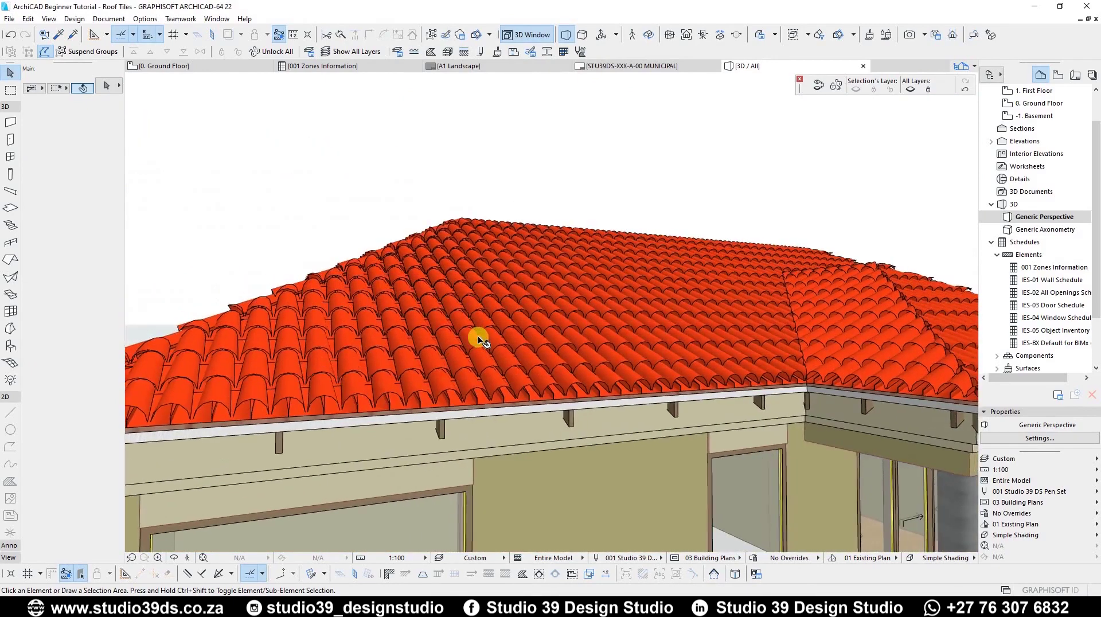
- Set the 3D Detail Level of all the Roof Surfacer tiles to Detailed
click(555, 399)
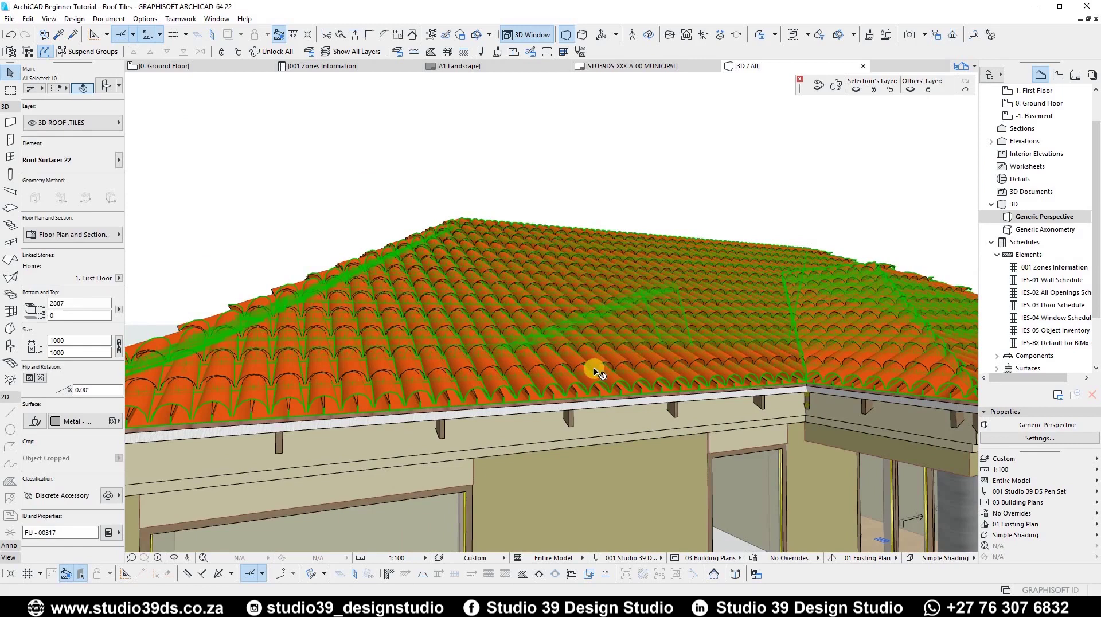
double_click(577, 358)
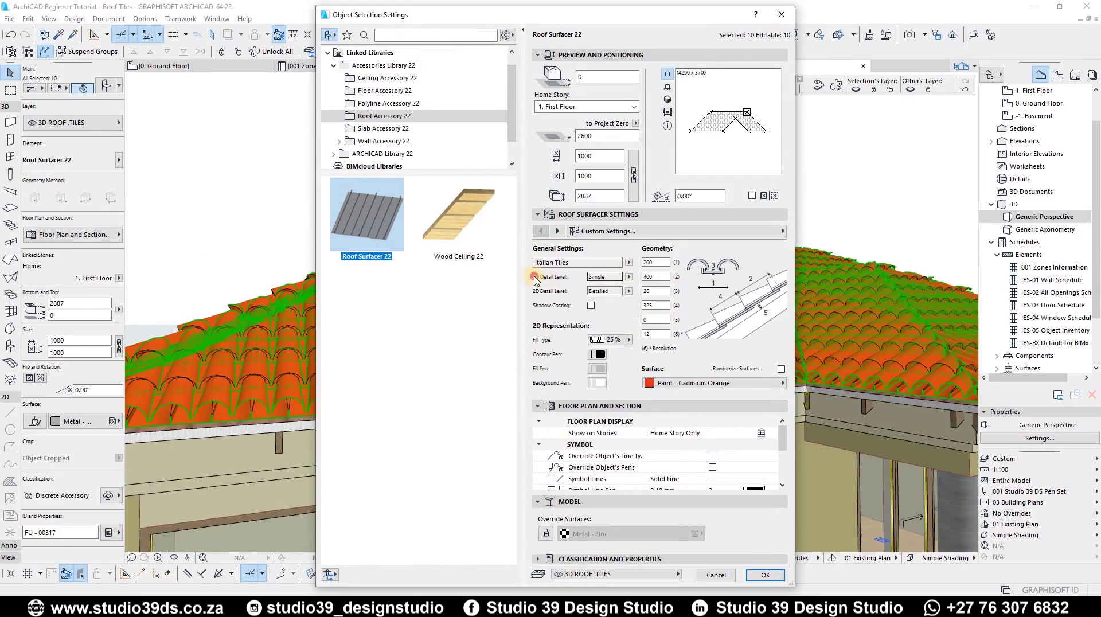
click(629, 277)
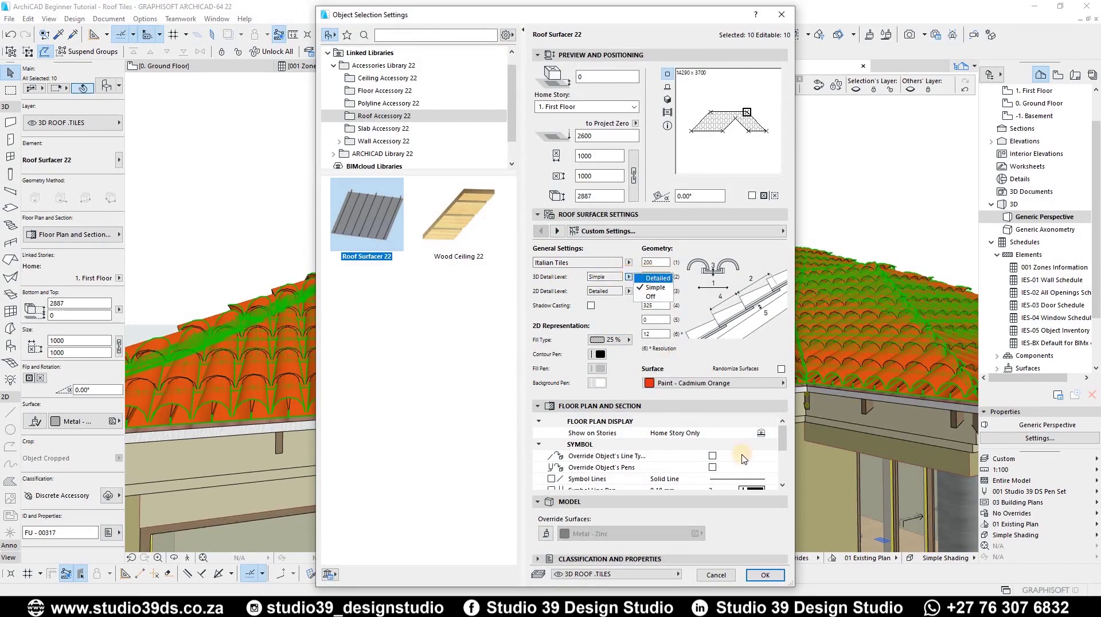
key(Return)
click(765, 575)
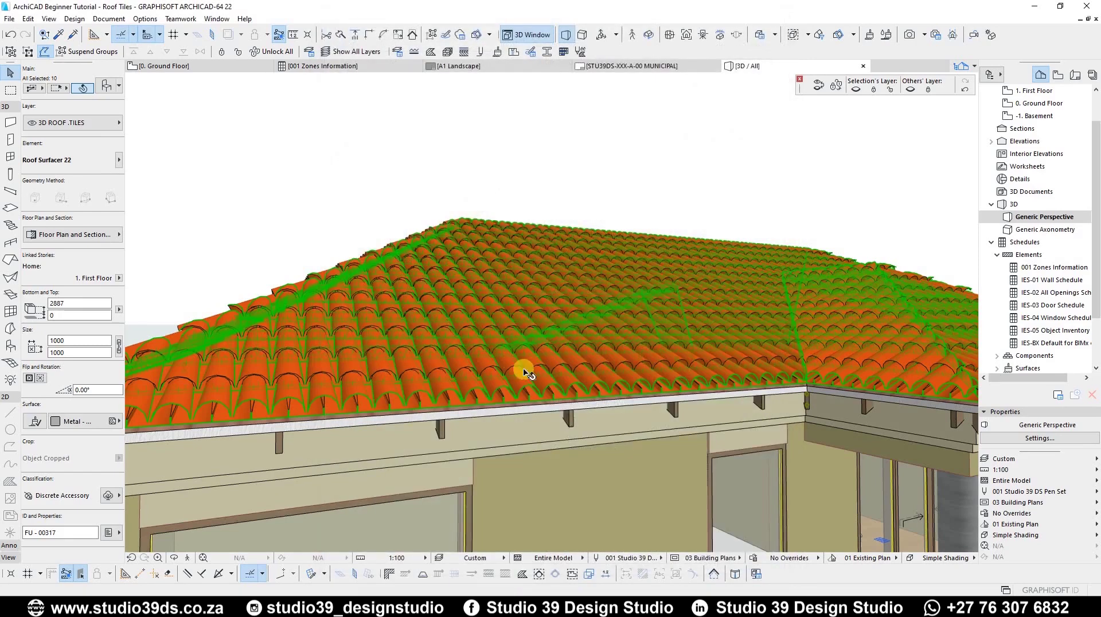
- Examine the detailed tiles' thickness and profile along the front eaves and across the whole roof
scroll(565, 365, up, 3)
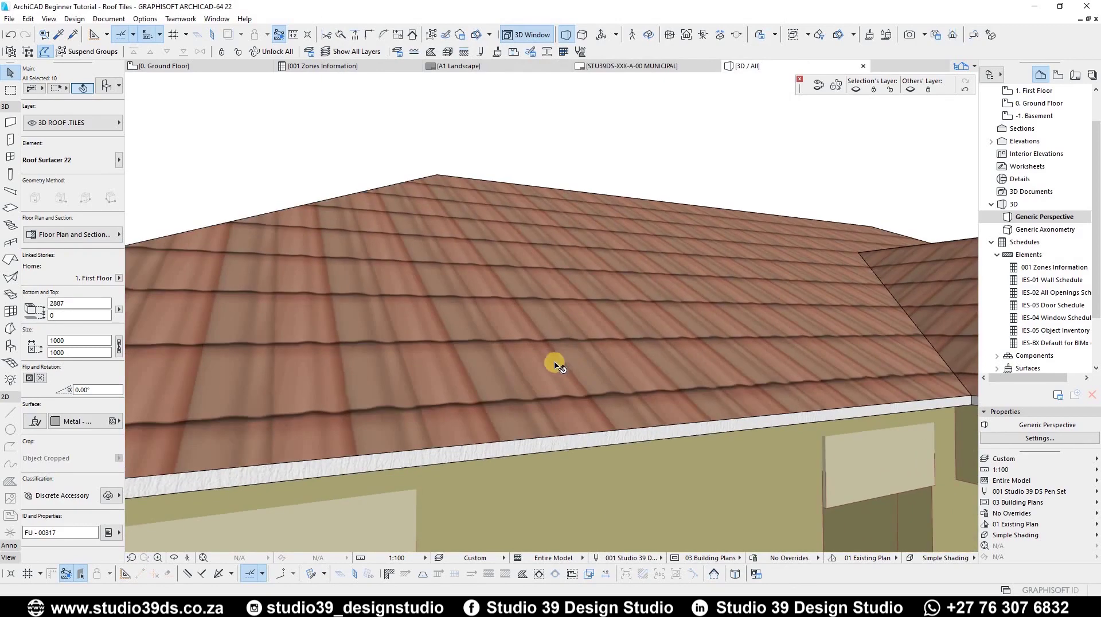
scroll(600, 449, up, 4)
scroll(582, 434, down, 2)
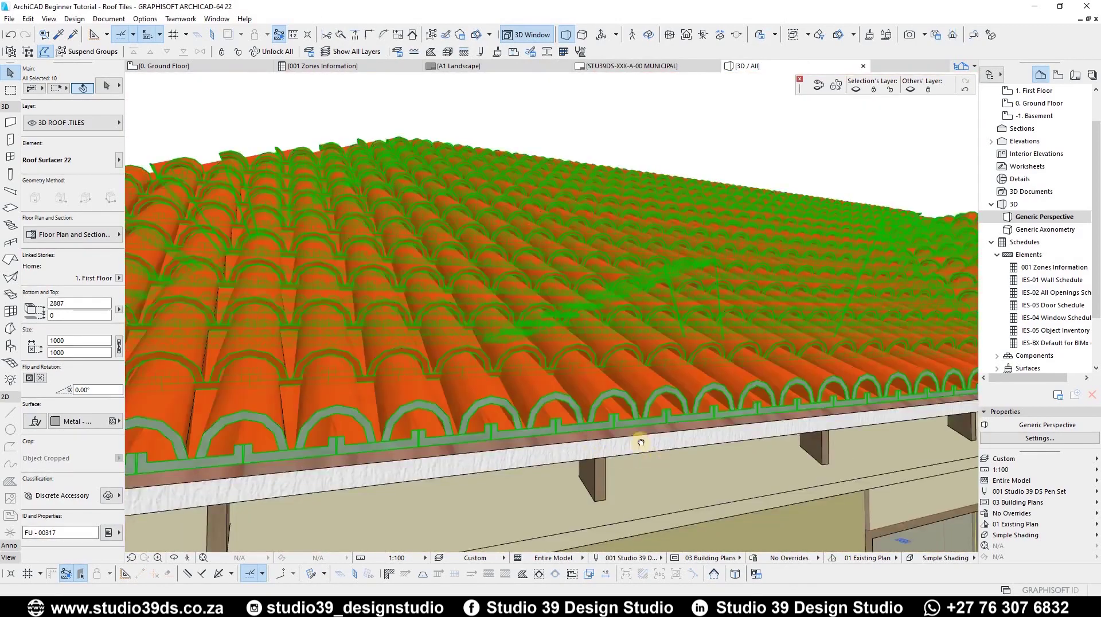
shift+middle_drag(641, 443, 609, 440)
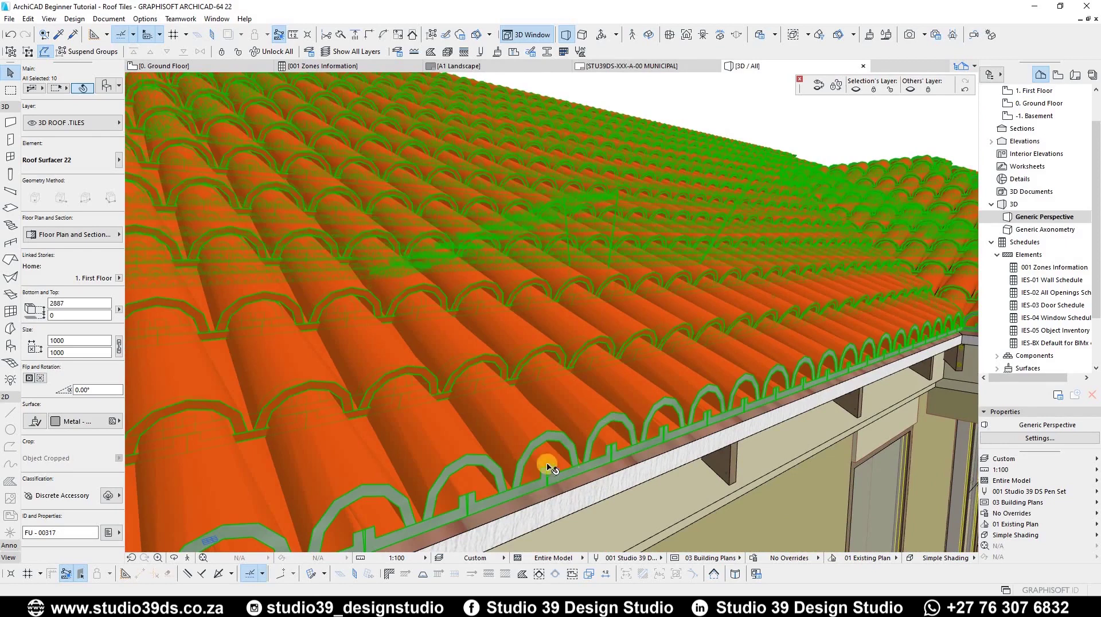
shift+middle_drag(508, 381, 472, 481)
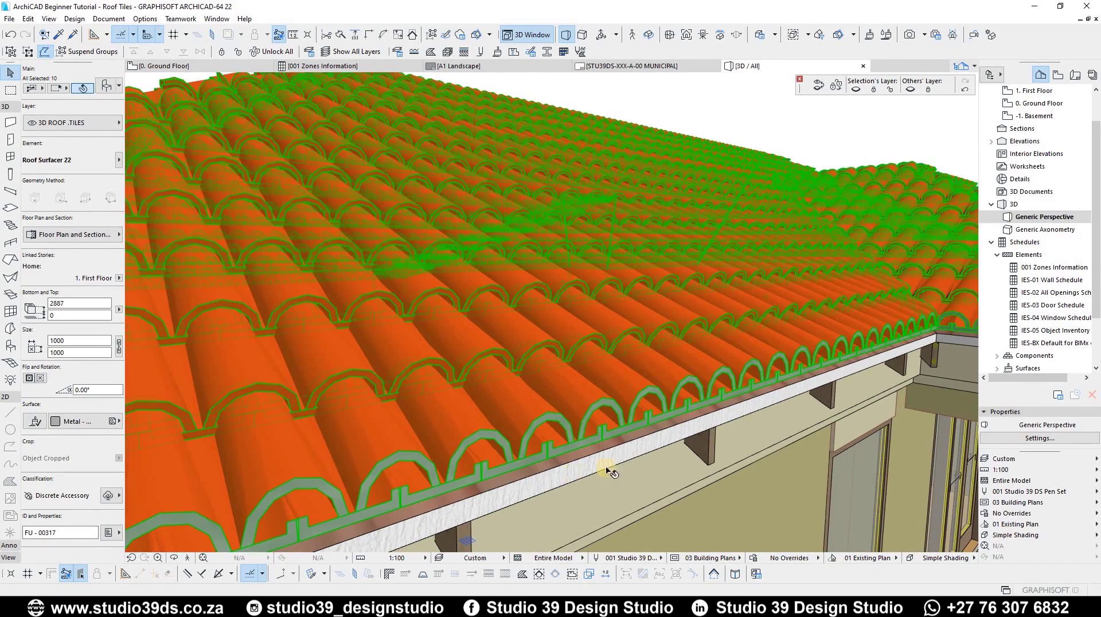
scroll(401, 426, down, 6)
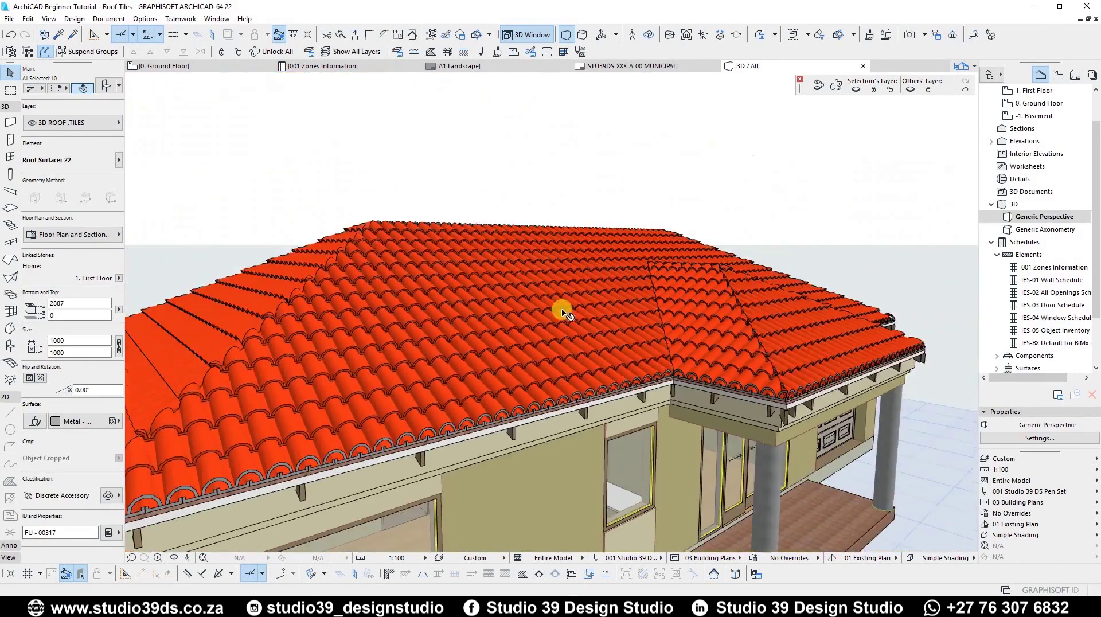
shift+middle_drag(504, 383, 626, 418)
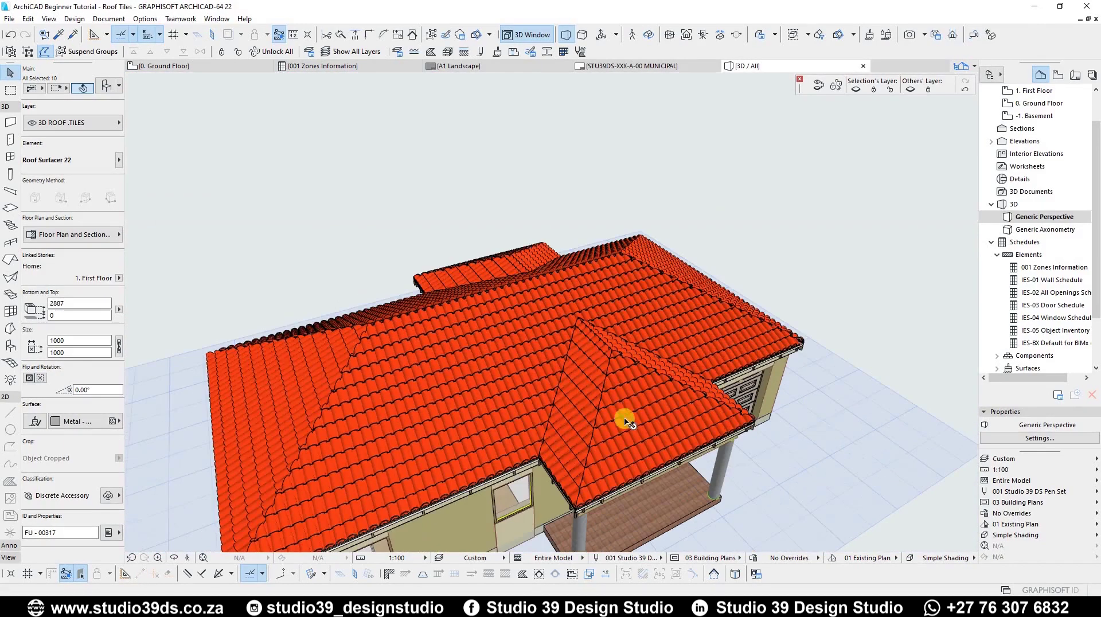
- Delete the orange Roof Surfacer tiles from all planes of the house roof
click(564, 393)
key(Delete)
scroll(458, 396, up, 1)
- Select the grouped single-plane roofs of the house and set their roof edge angle to Perpendicular
click(458, 394)
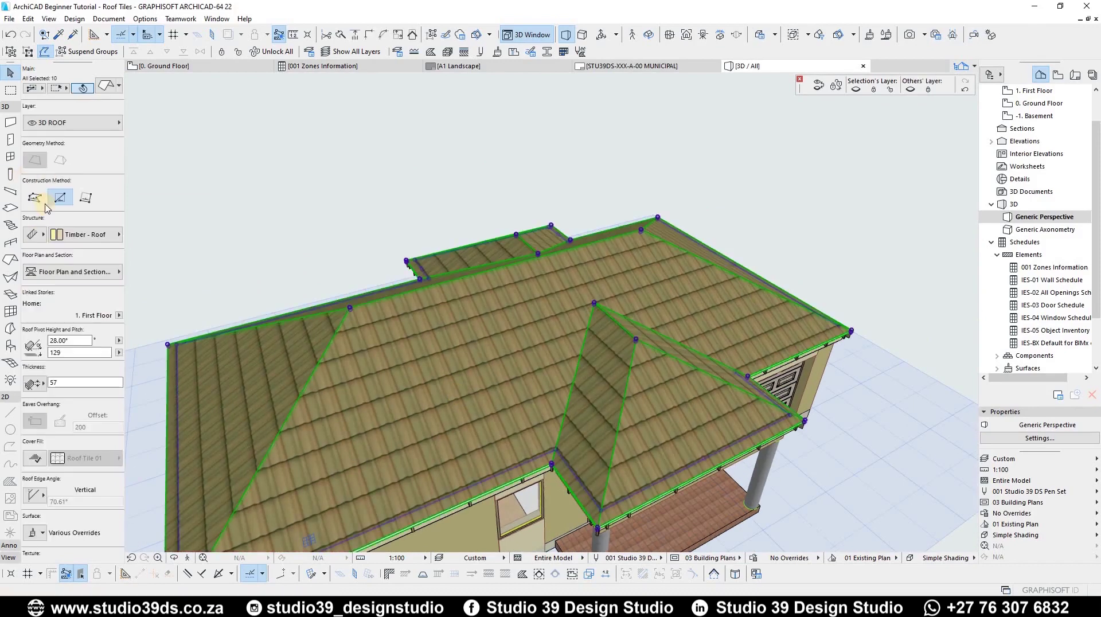
click(29, 494)
click(34, 485)
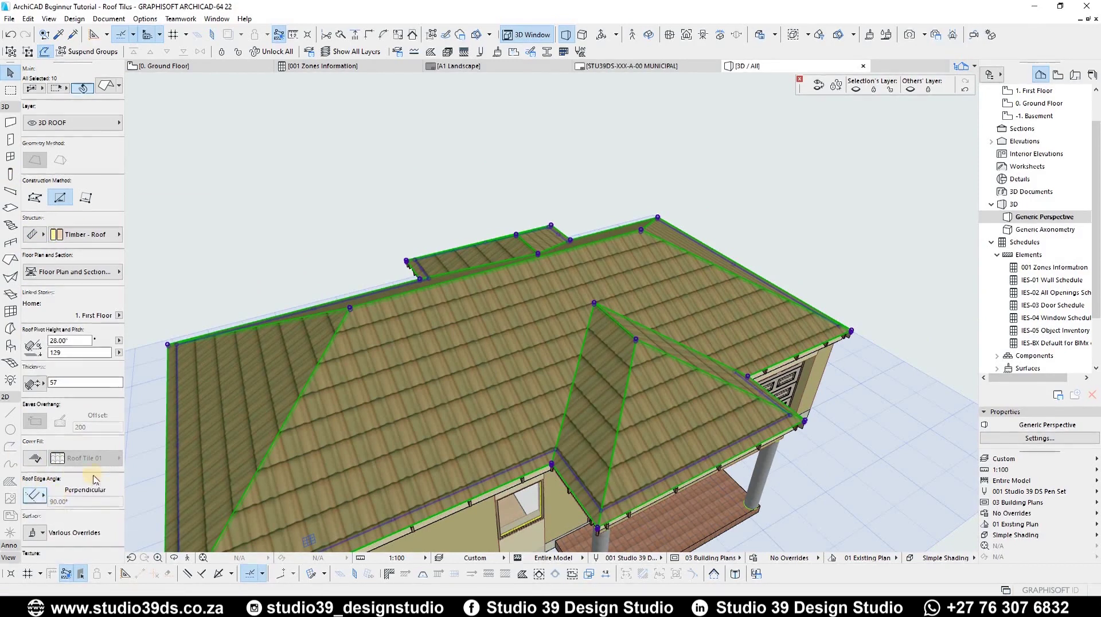
mouse_move(615, 372)
shift+middle_down()
mouse_move(625, 244)
mouse_move(412, 229)
mouse_move(618, 192)
mouse_move(608, 190)
shift+middle_up()
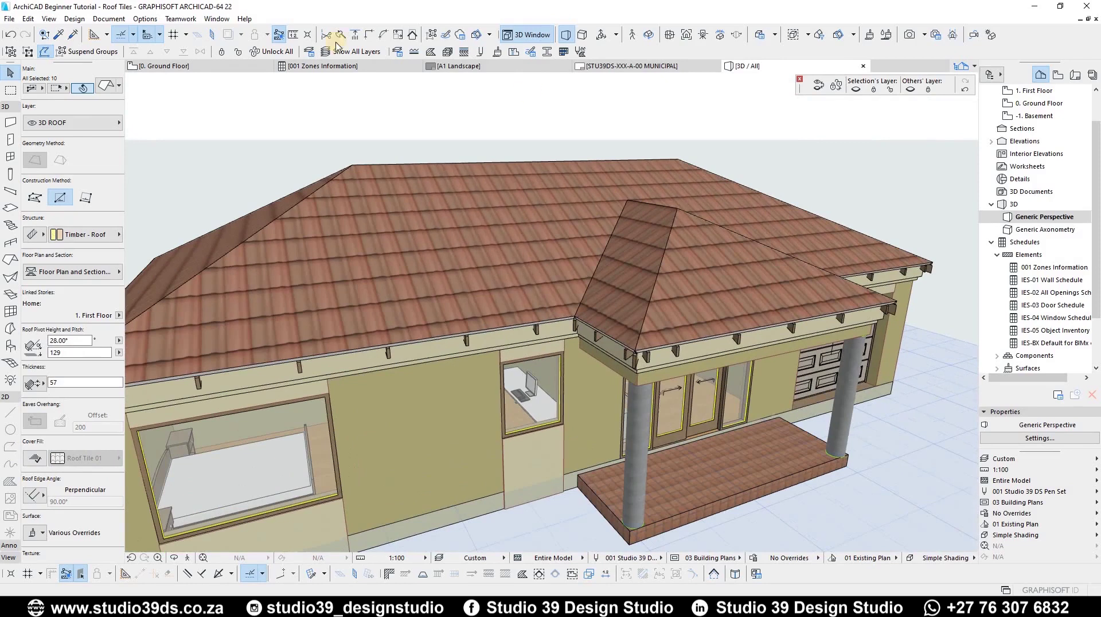
- Start a Roof Surfacer accessory on the selected roofs with randomised surfaces turned off and the surface set to Paint - Cadmium Orange
click(74, 18)
mouse_move(101, 258)
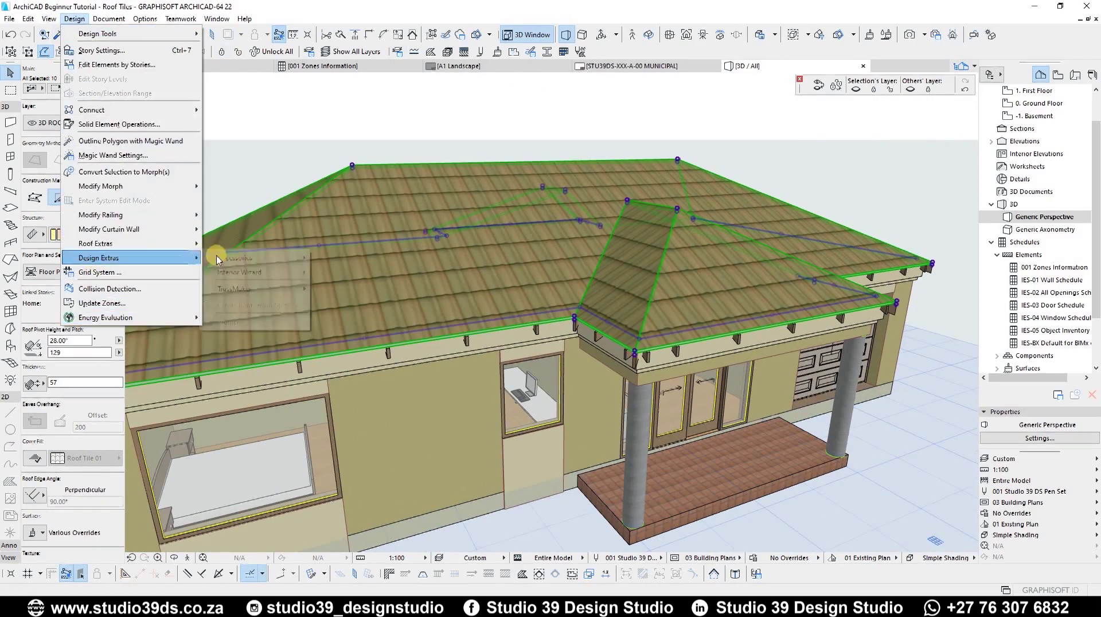
mouse_move(271, 261)
click(328, 259)
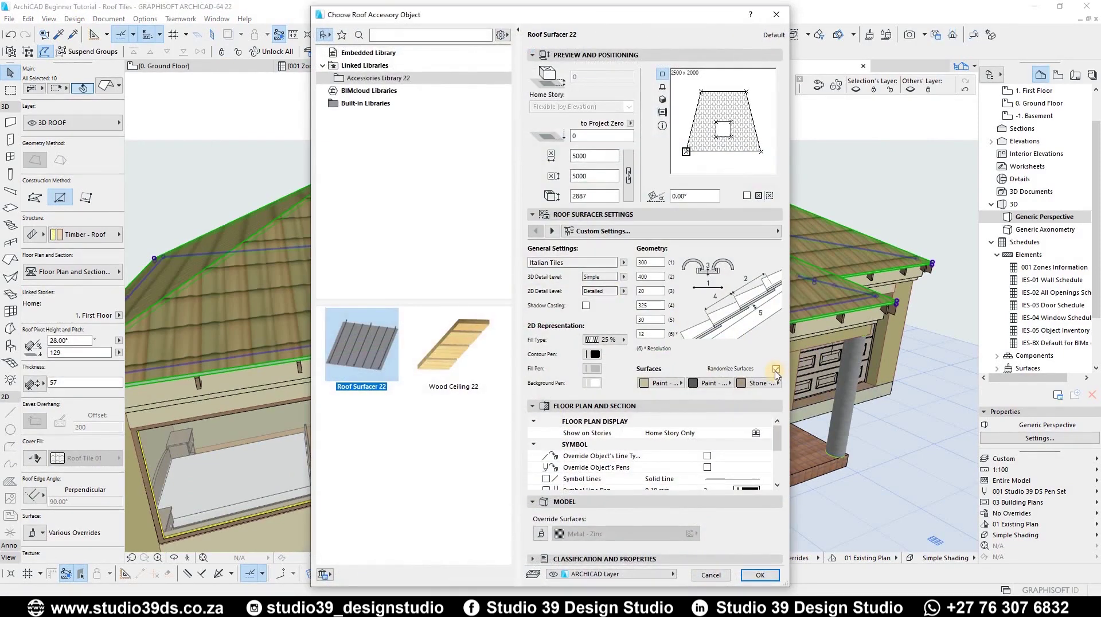
click(776, 370)
click(686, 383)
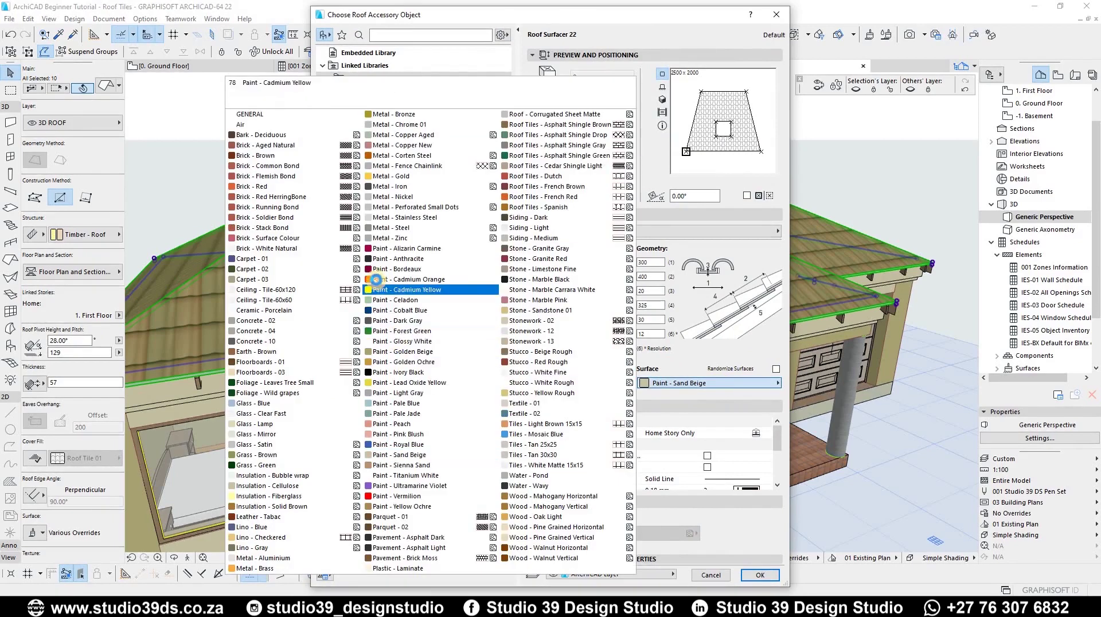
key(Return)
- Generate Italian Tiles with dimension 1 at 200, dimension 5 at 0 and Detailed 3D level on the 3D ROOF .TILES layer
click(649, 263)
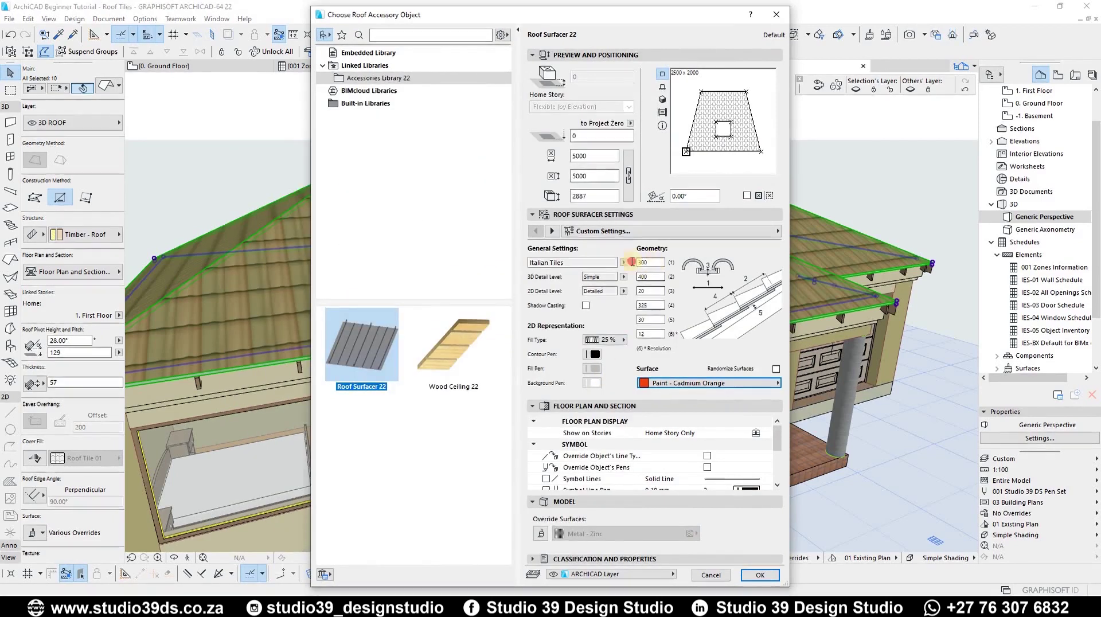
click(654, 320)
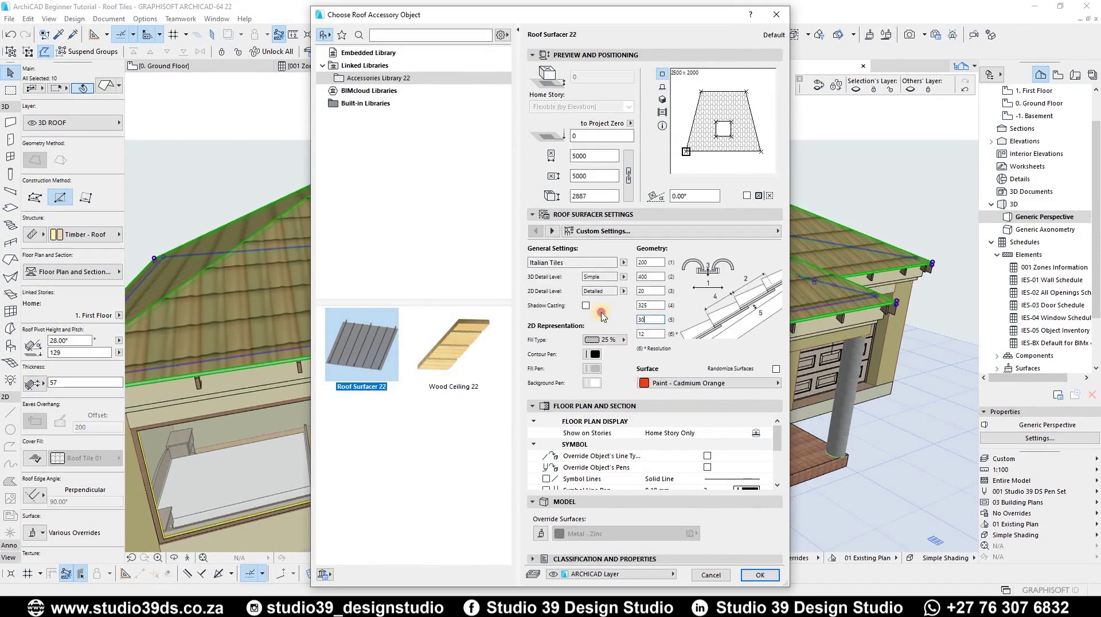
click(623, 277)
click(648, 278)
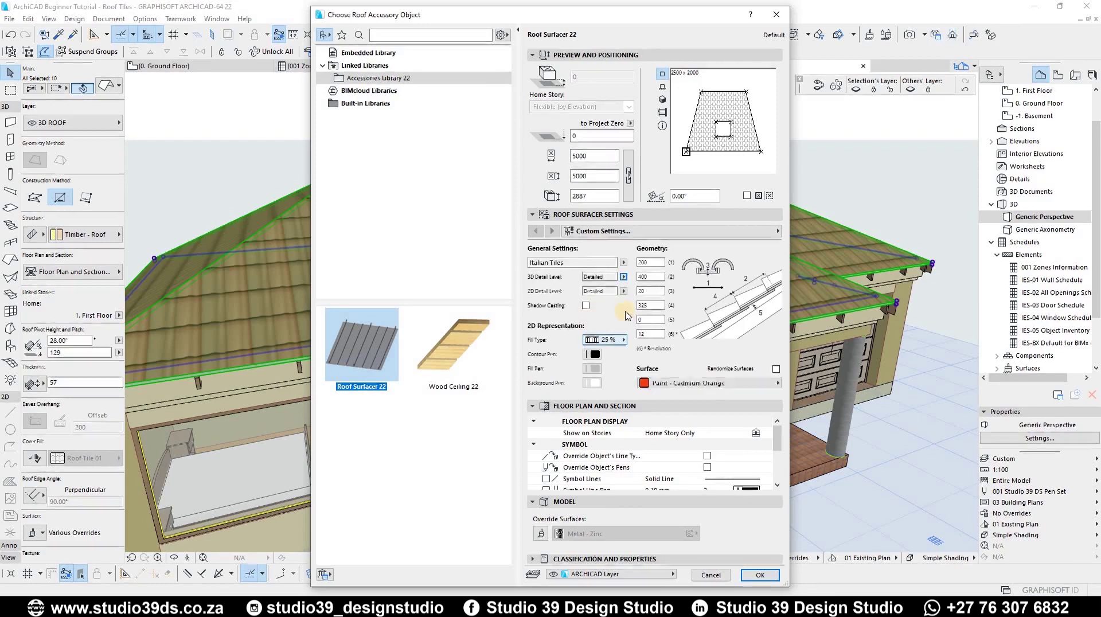
click(627, 575)
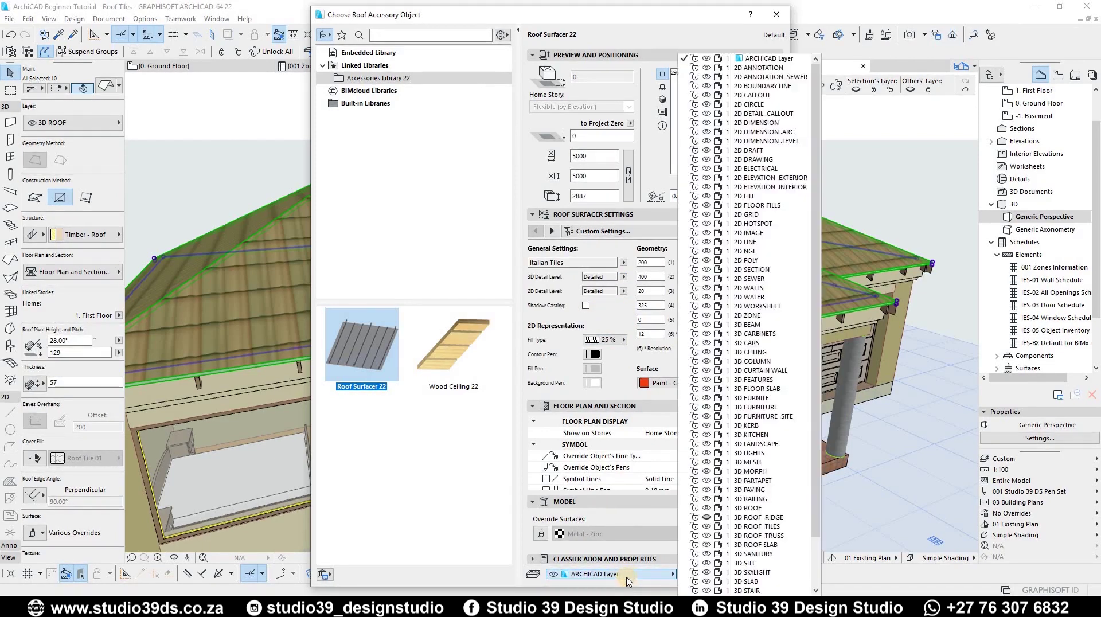
click(754, 526)
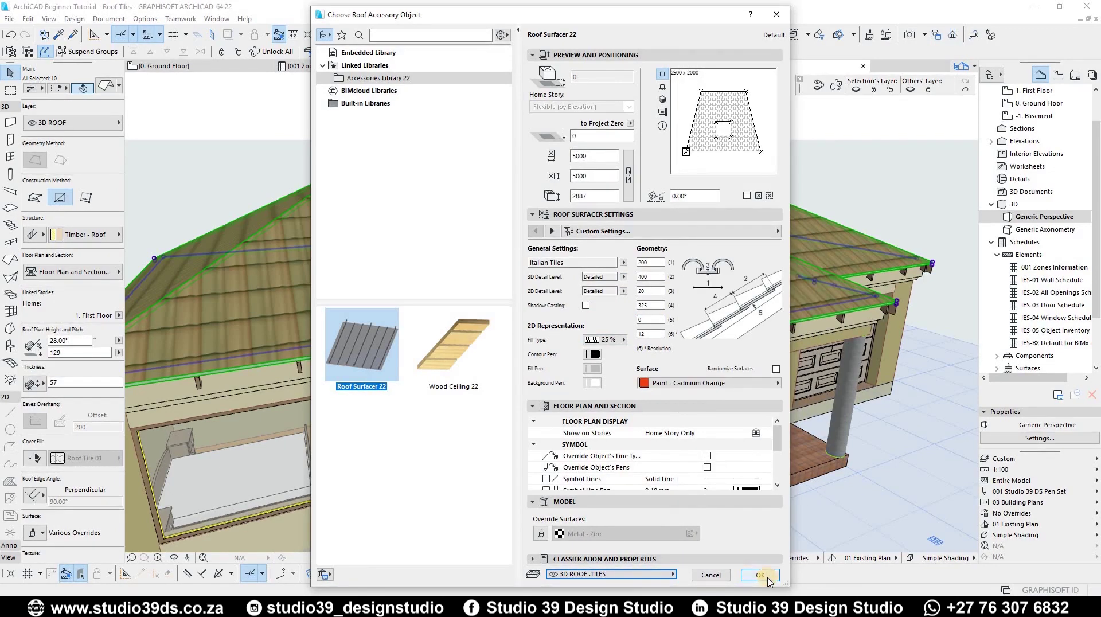
key(Return)
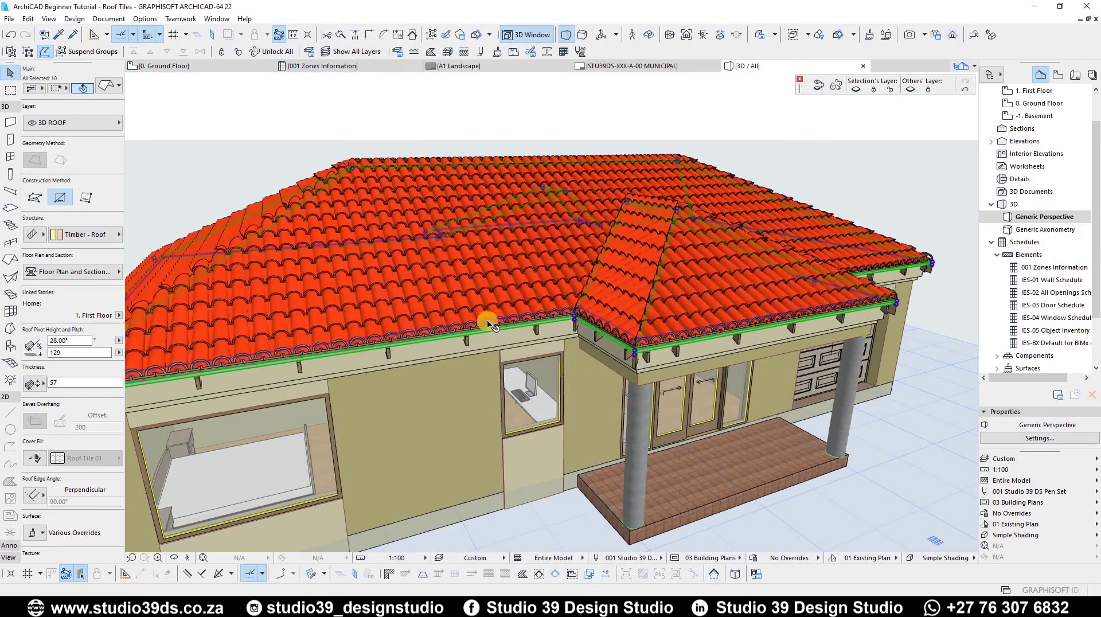
- Select the new orange Roof Surfacer tiles on all planes of the house and porch roofs
scroll(500, 321, up, 10)
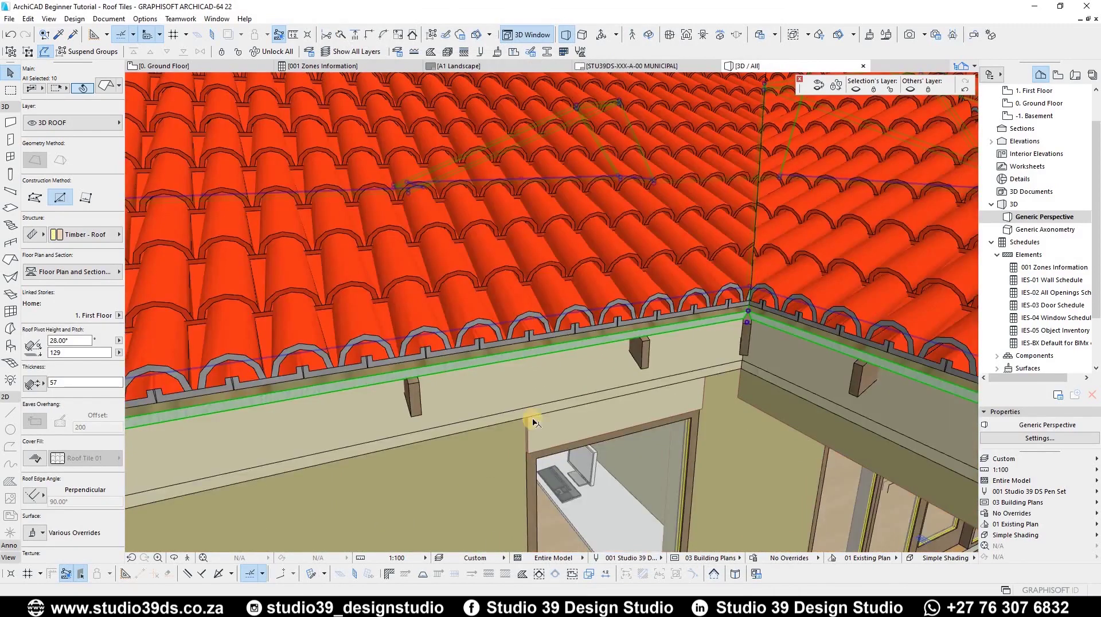
scroll(532, 422, down, 10)
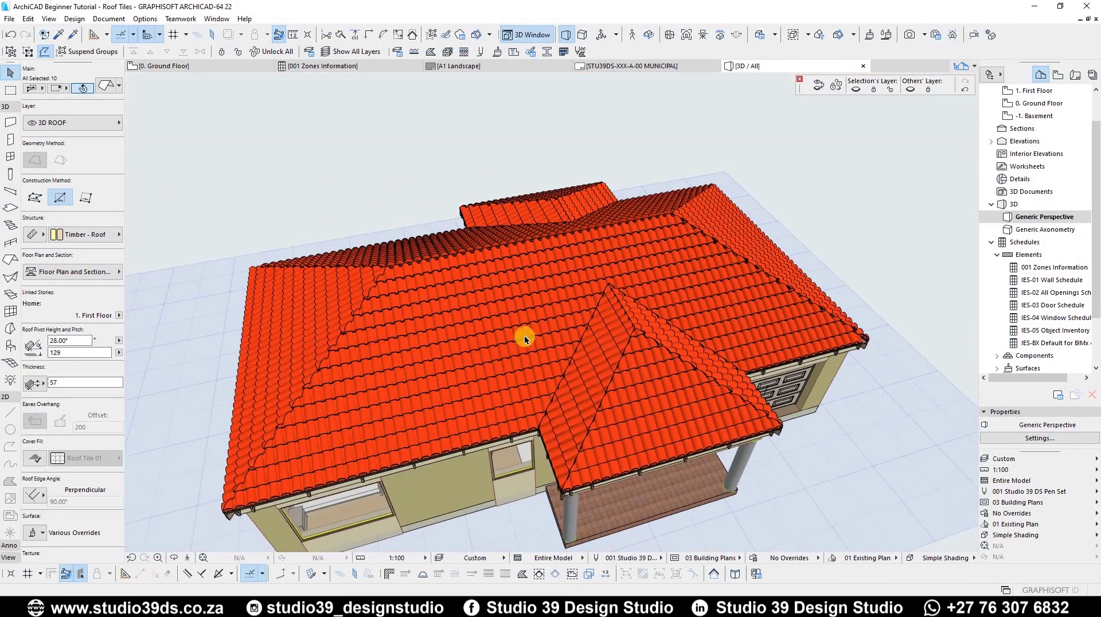
key(Escape)
click(659, 367)
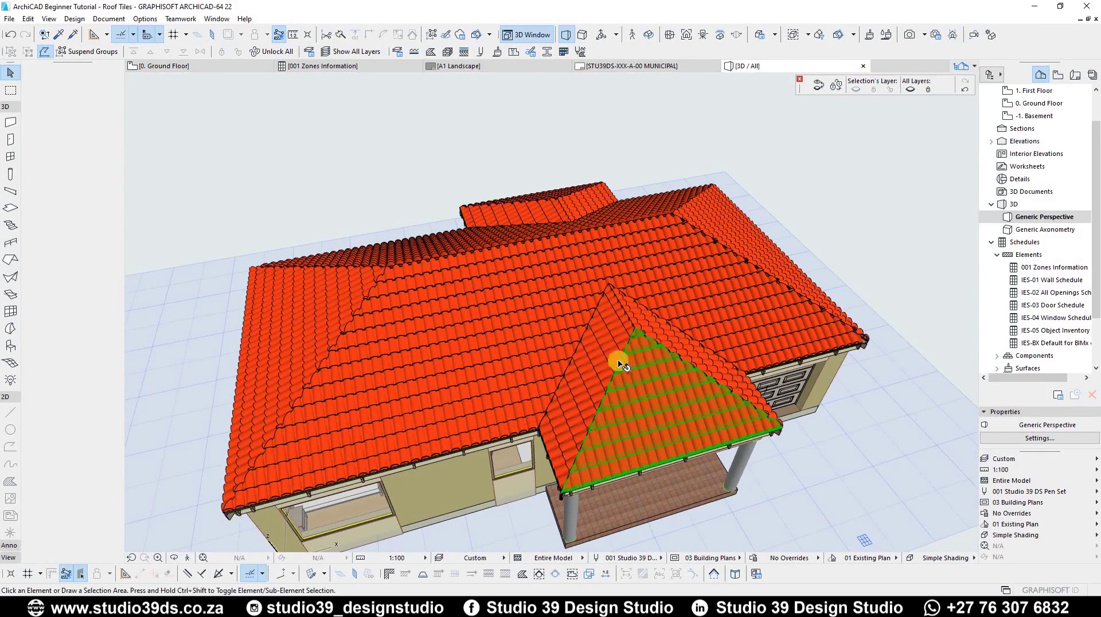
shift+middle_drag(549, 434, 717, 304)
shift+click(695, 322)
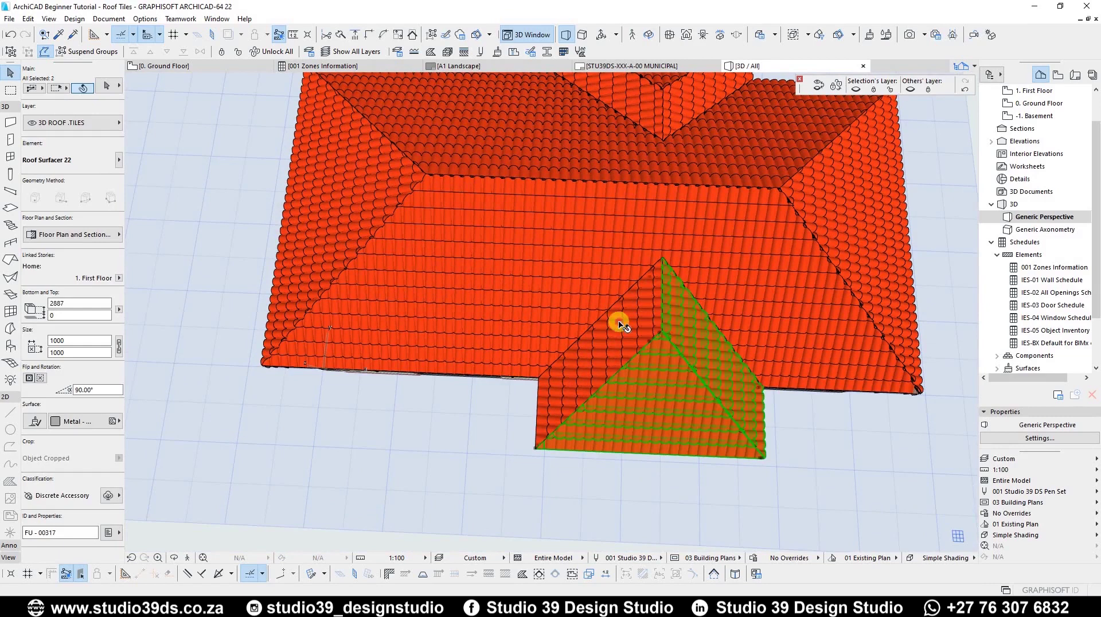
shift+click(602, 339)
shift+click(577, 260)
middle_drag(609, 240, 564, 408)
shift+click(800, 360)
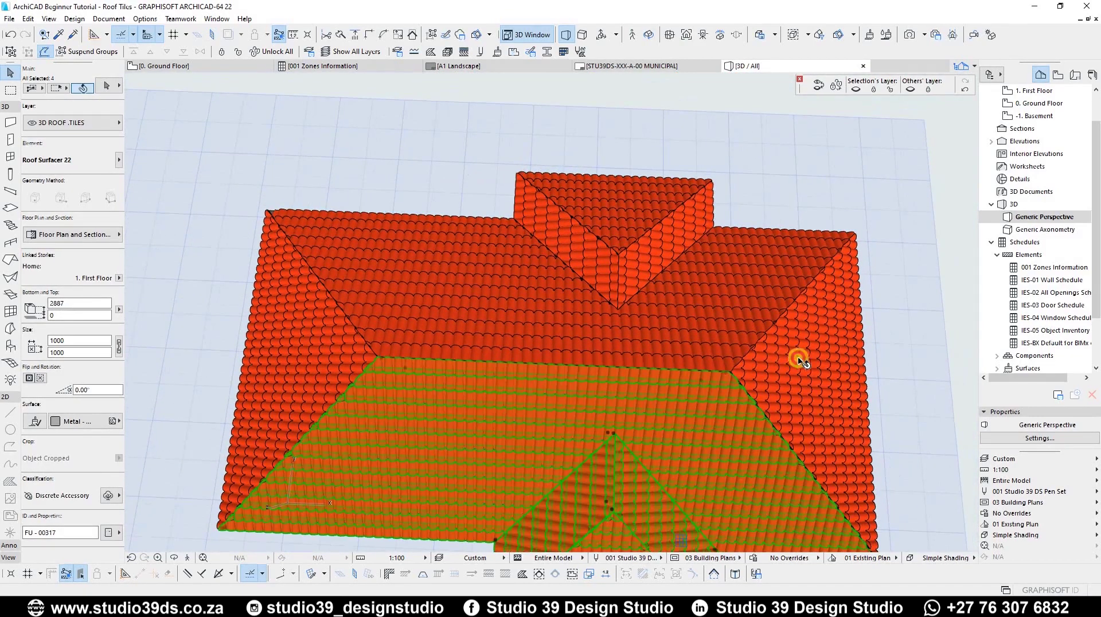
shift+click(699, 326)
shift+click(281, 351)
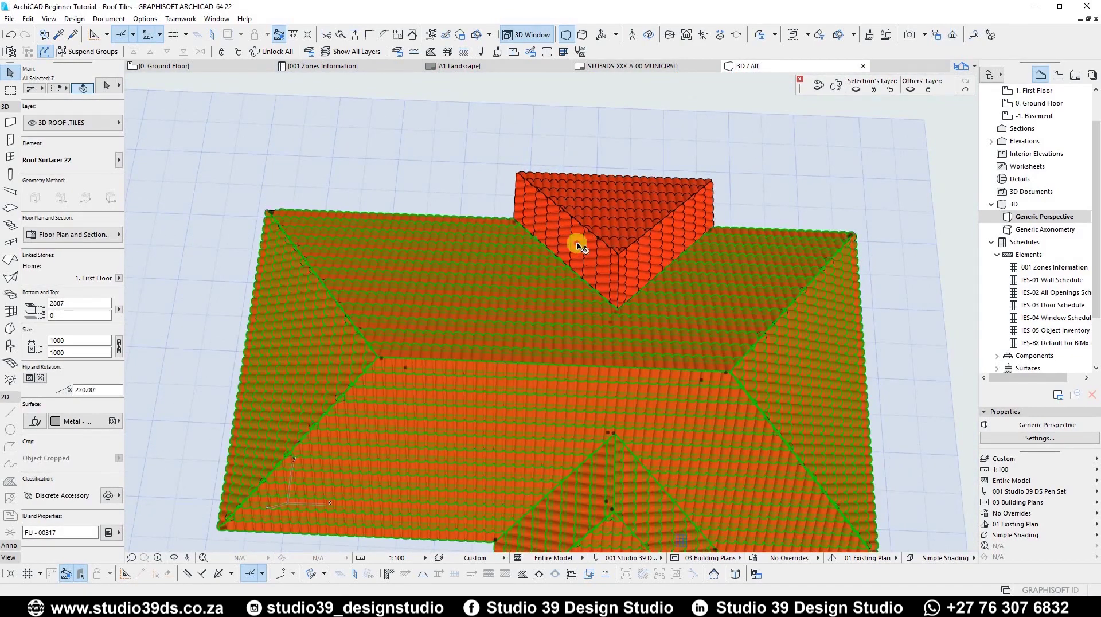
shift+click(596, 217)
shift+click(648, 248)
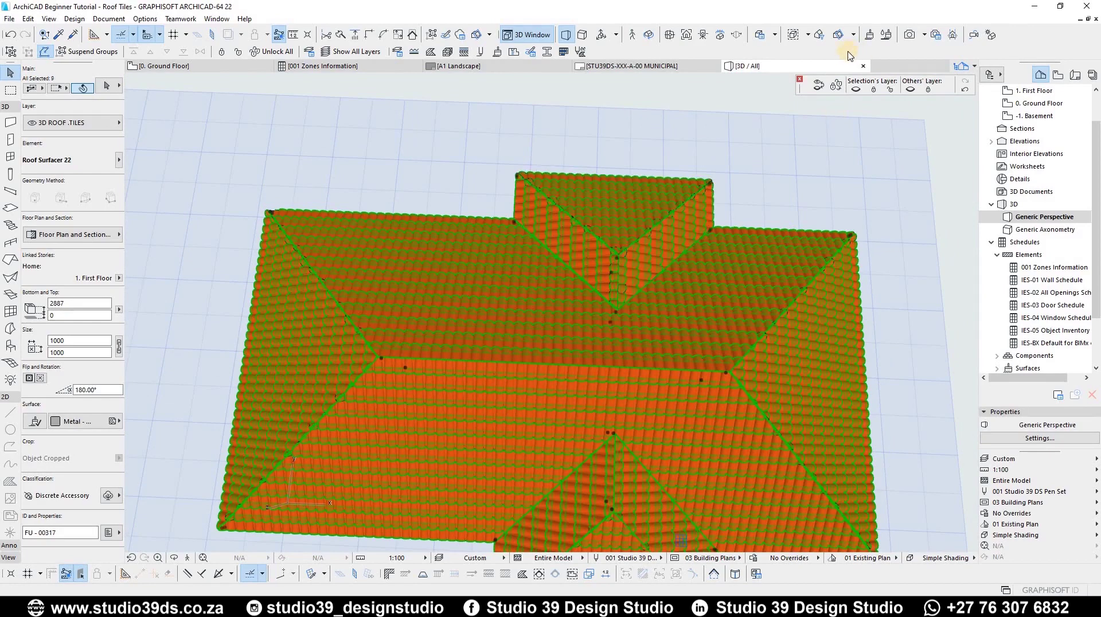
key(Escape)
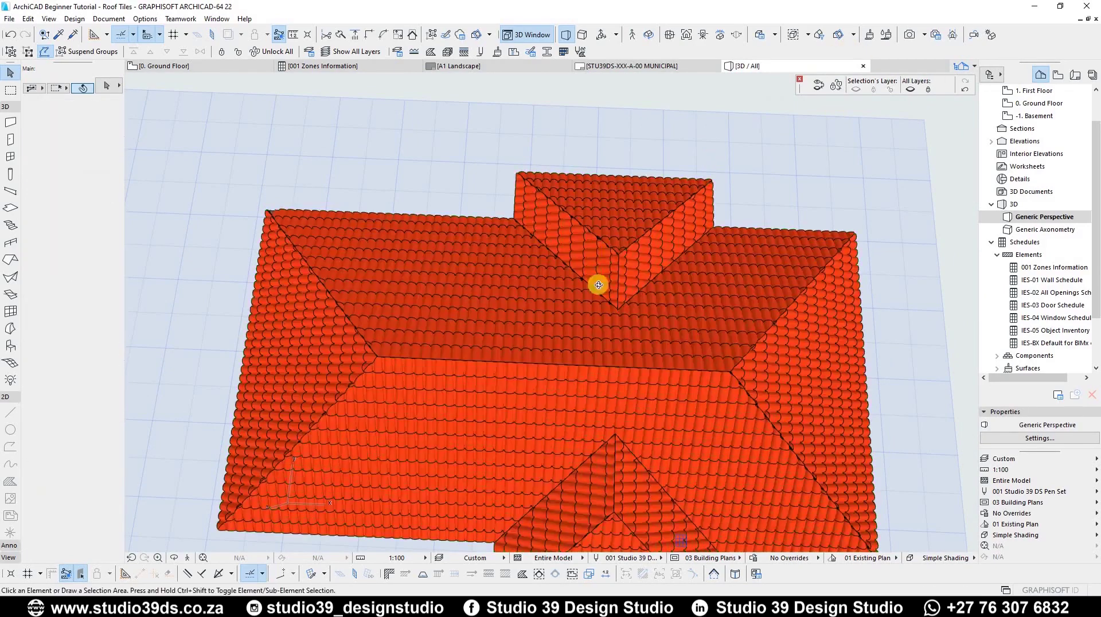
- Show the hidden ridge tiles on the roof in the 3D view
scroll(600, 289, down, 2)
shift+middle_drag(701, 203, 724, 128)
middle_drag(614, 282, 886, 138)
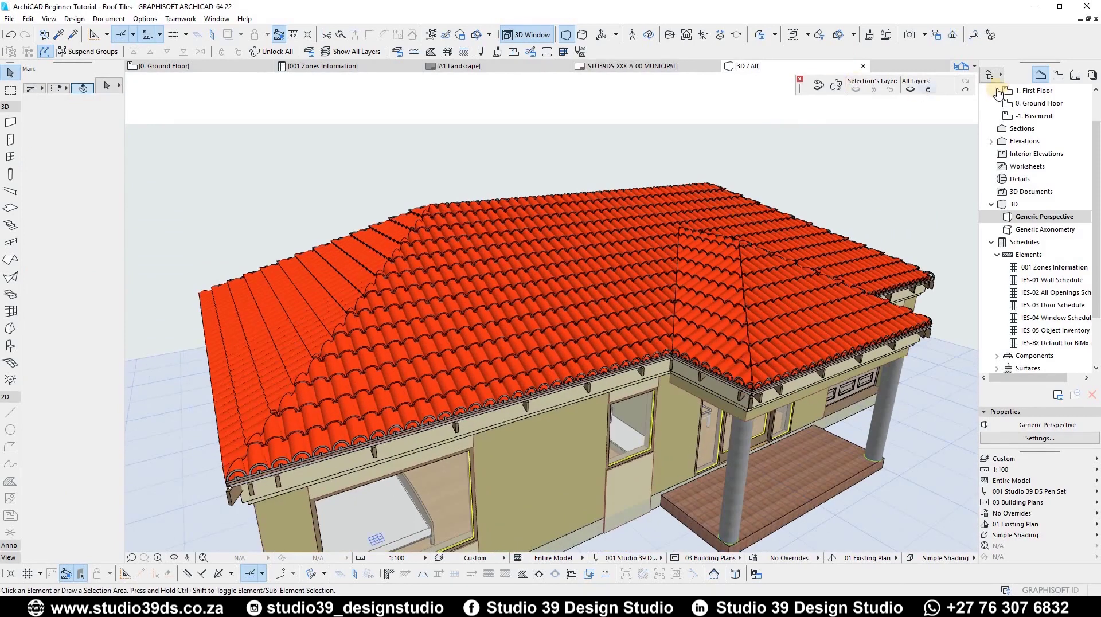
scroll(745, 362, up, 2)
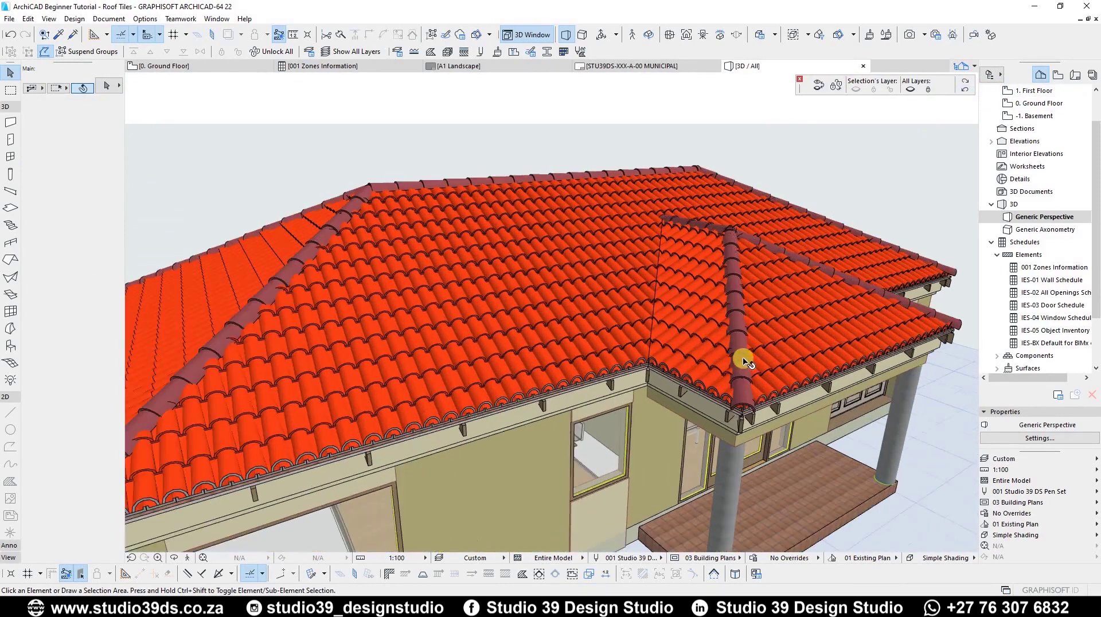
- Select the ridge tiles and move them vertically upward by 27 mm, using the porch roof's front corner as reference
click(740, 362)
scroll(792, 395, up, 3)
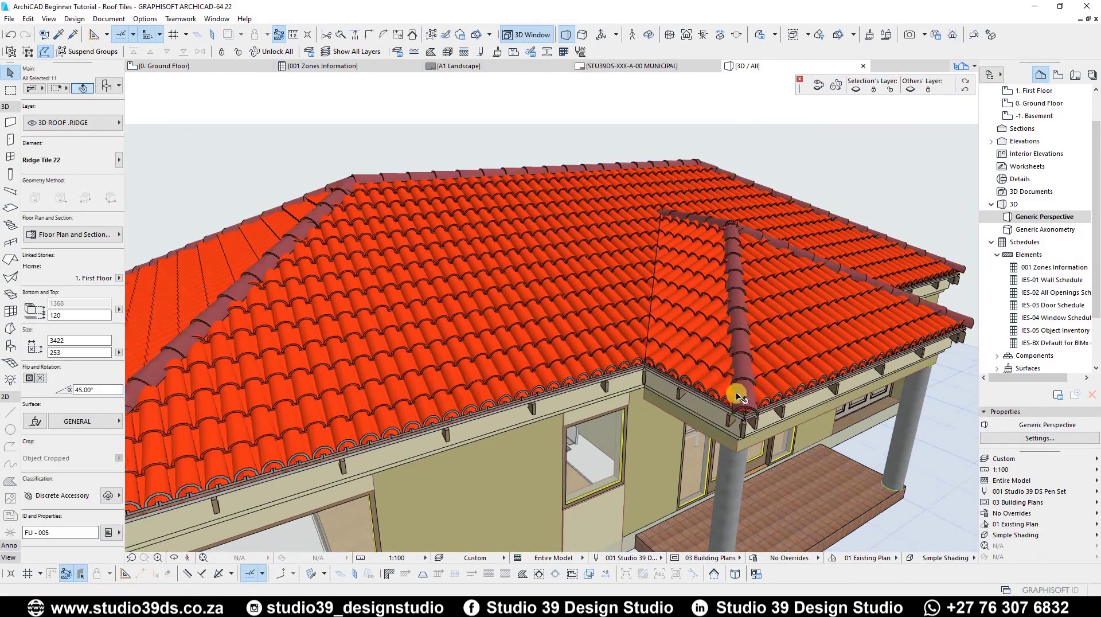
shift+middle_drag(720, 326, 584, 315)
scroll(568, 386, up, 5)
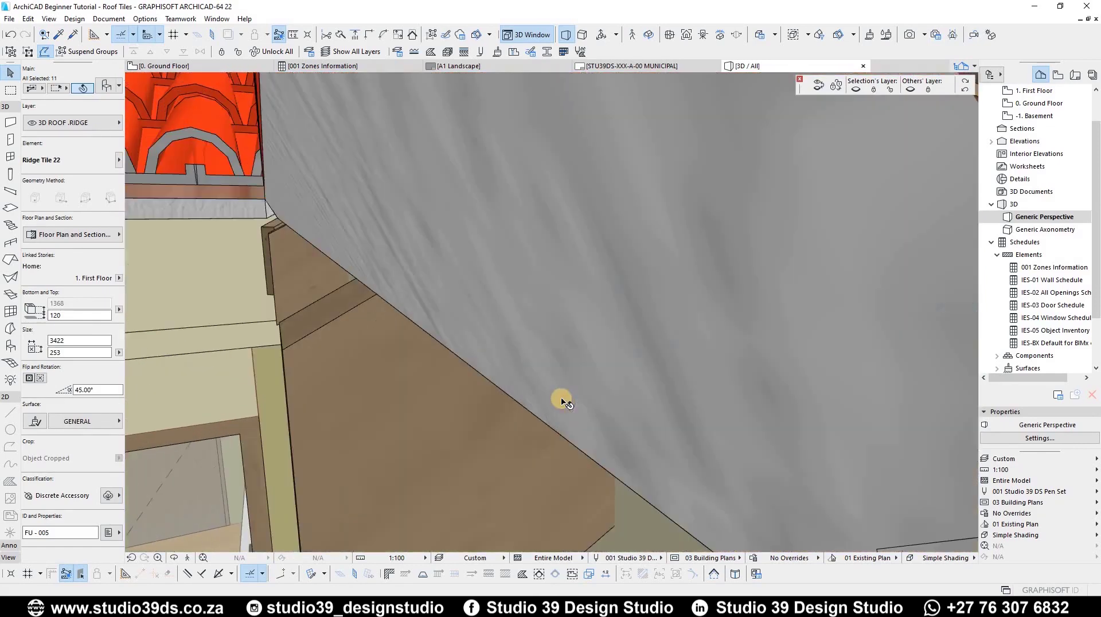
scroll(563, 393, down, 3)
key(ctrl+d)
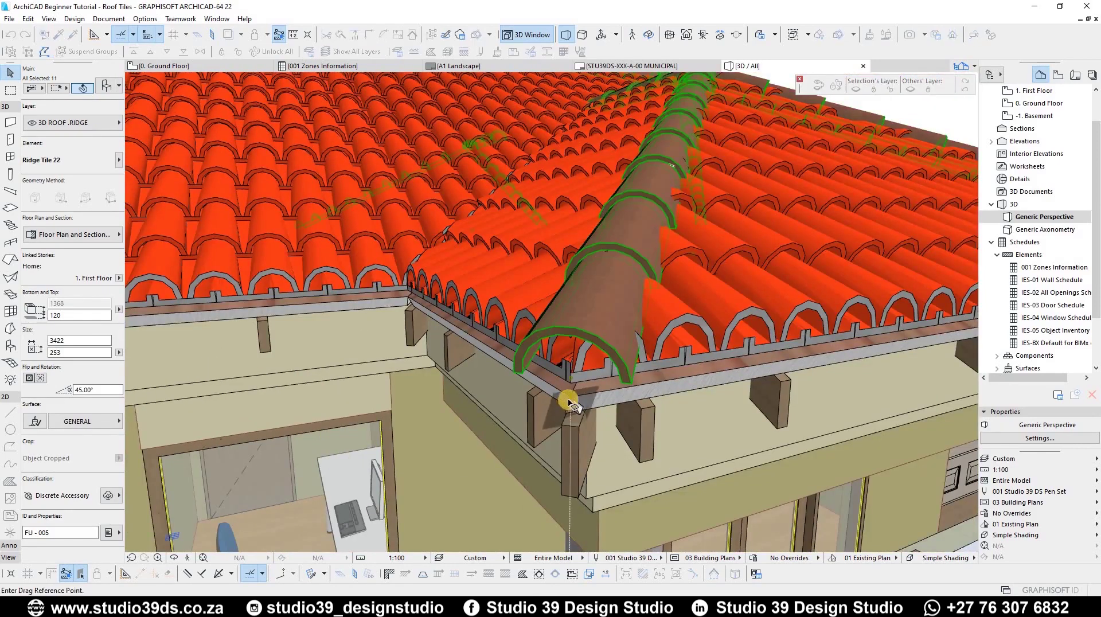
click(570, 395)
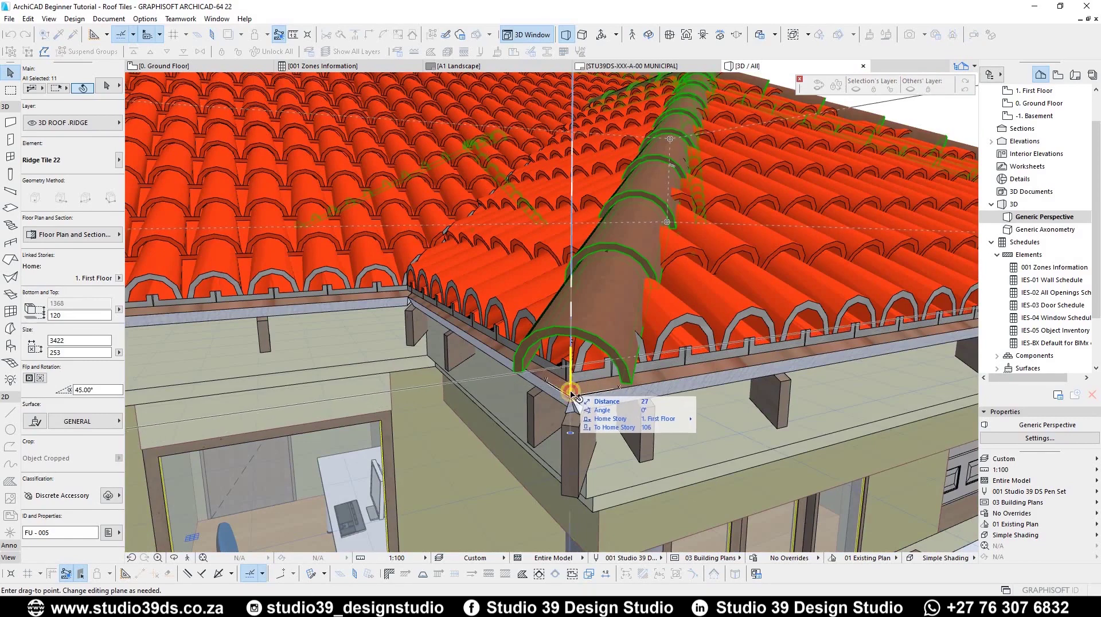
click(572, 381)
- Set the override surface of the selected ridge tiles to Paint - Vermilion
shift+middle_drag(567, 342, 594, 404)
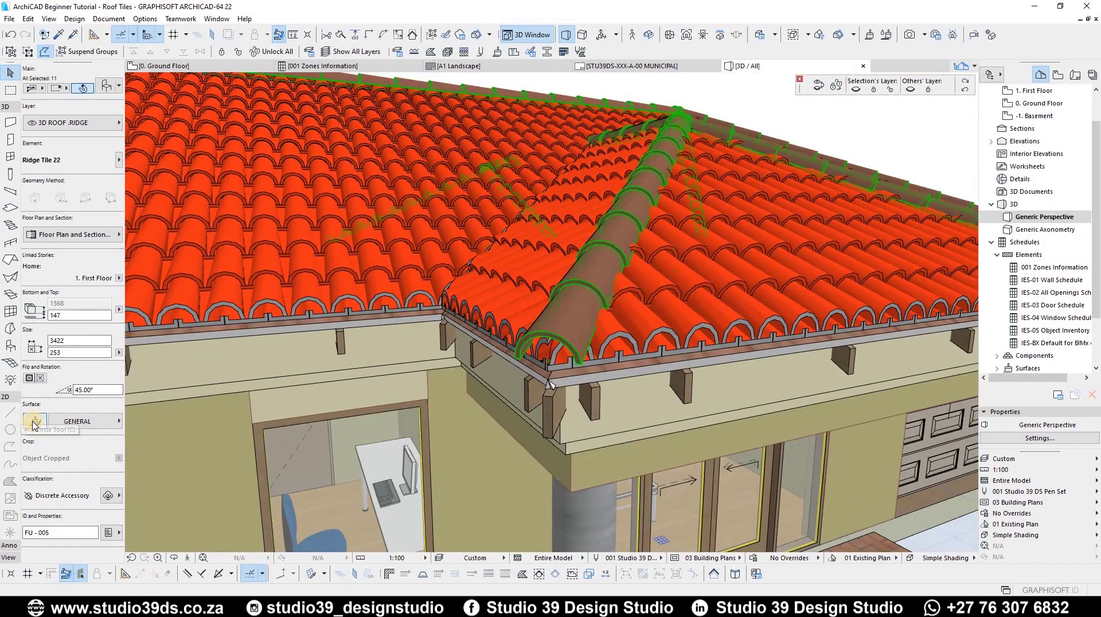
click(95, 425)
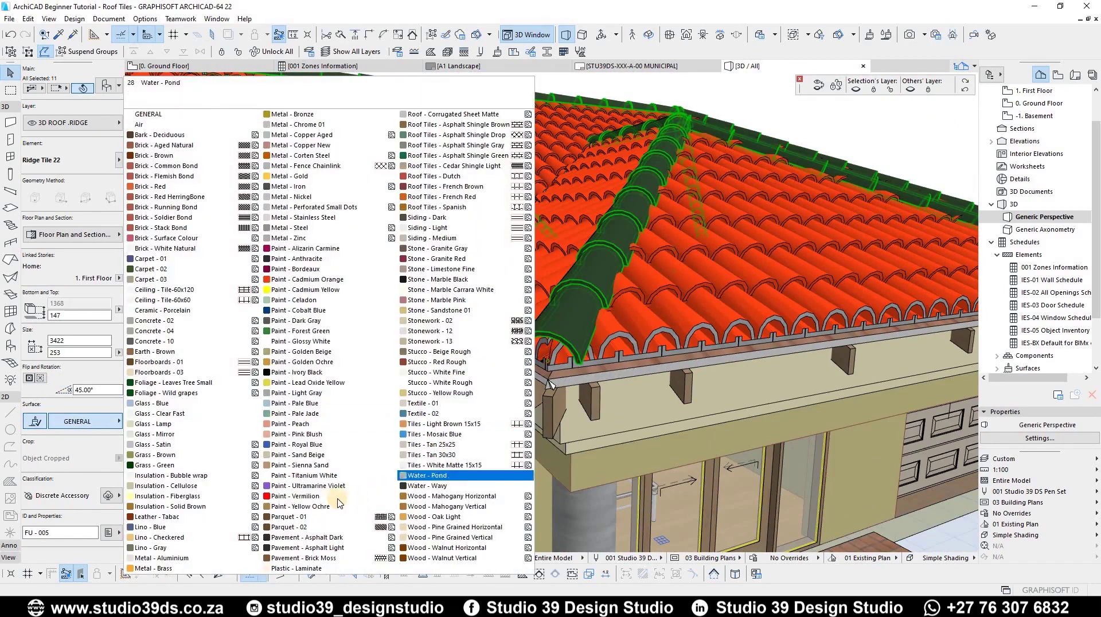
key(Escape)
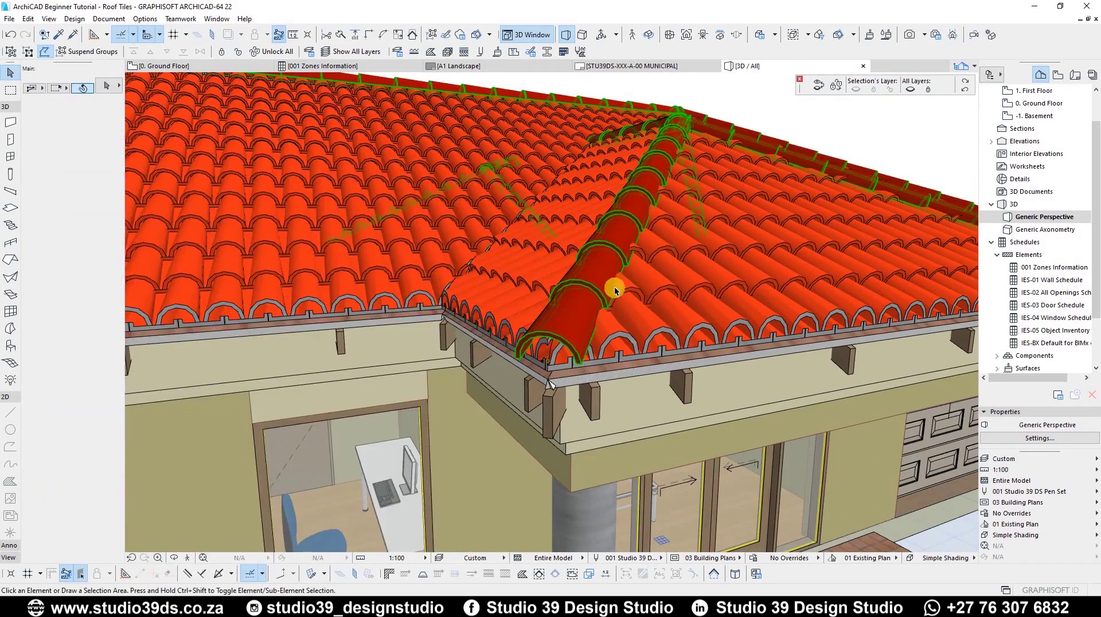
scroll(614, 288, down, 3)
scroll(619, 247, up, 5)
scroll(620, 264, down, 5)
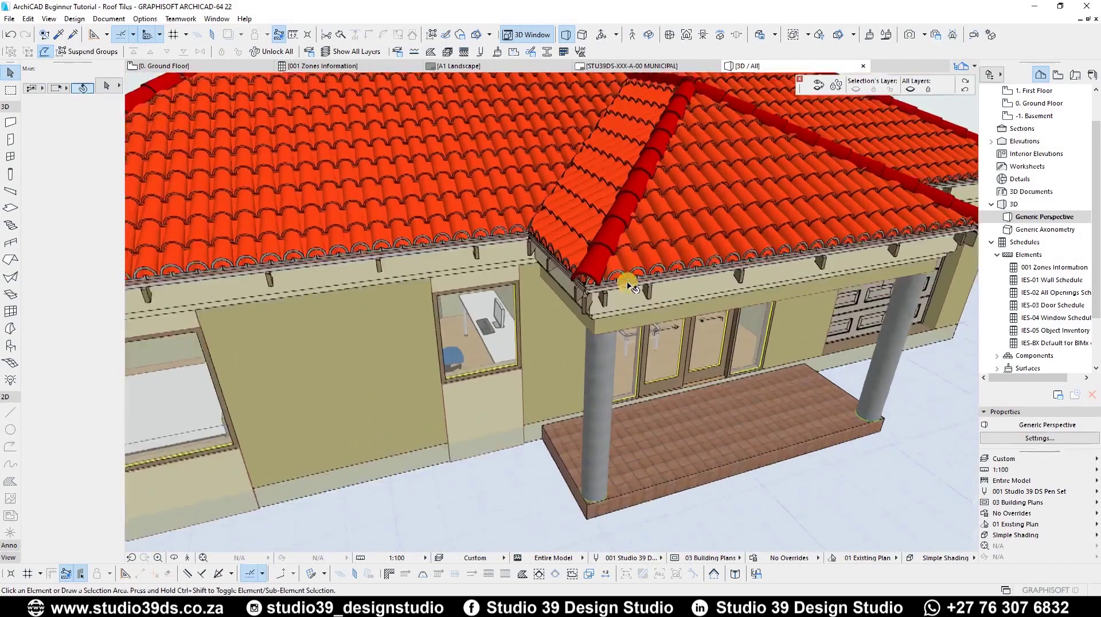
- Select the single-plane roofs beneath the tiles and lock their 3D ROOF layer
scroll(594, 290, up, 8)
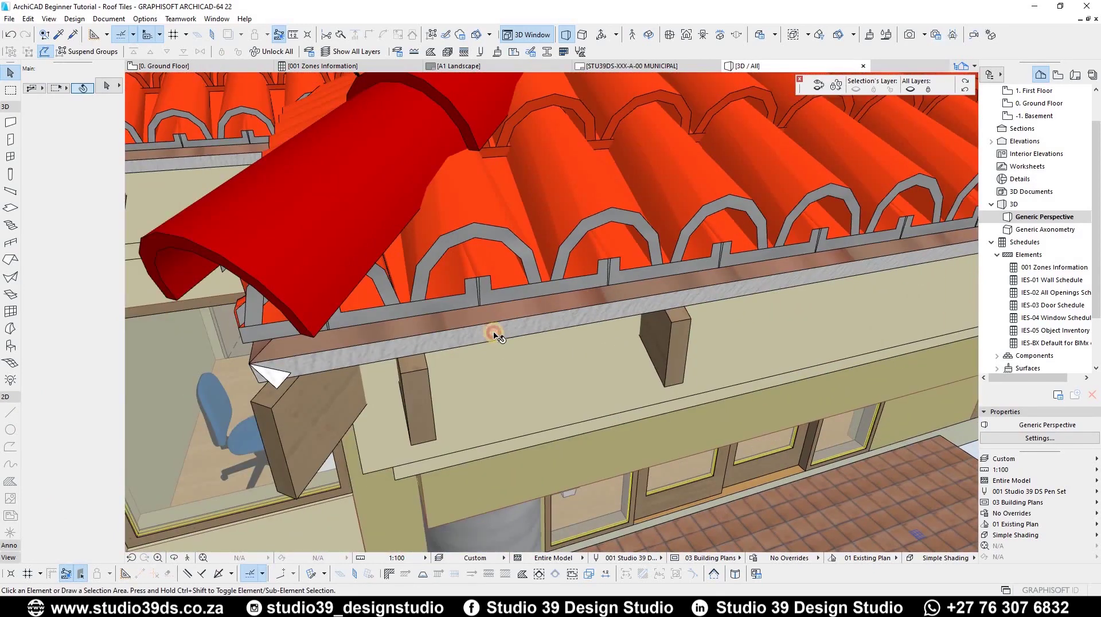
click(494, 334)
scroll(412, 379, down, 4)
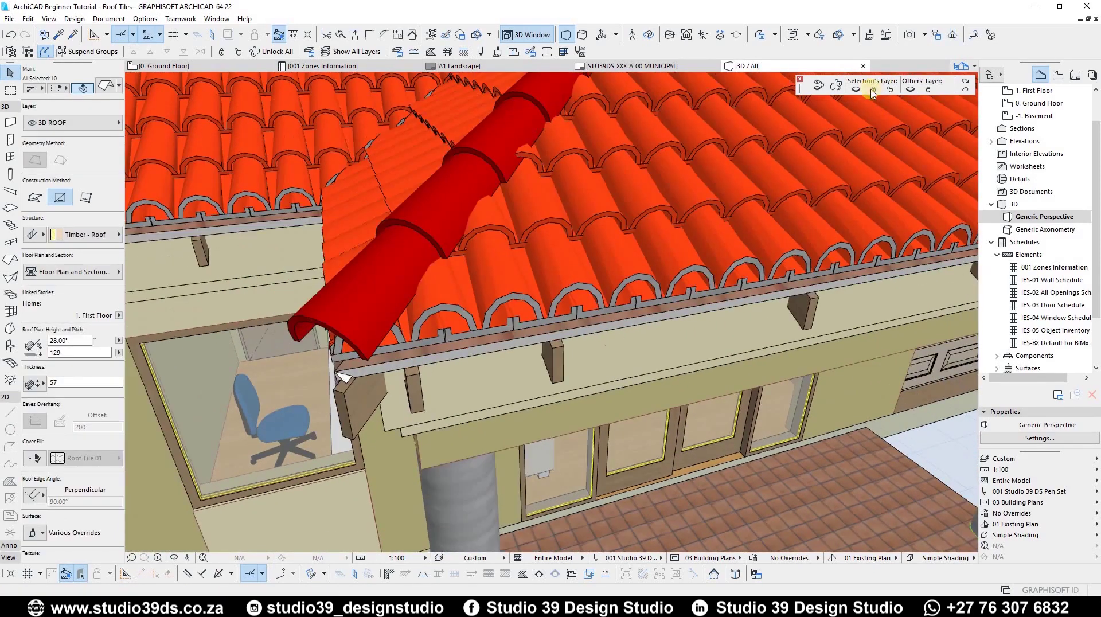
key(Escape)
- Examine the roof tiles and ridge tiles across the whole house from several angles
shift+middle_drag(523, 321, 492, 242)
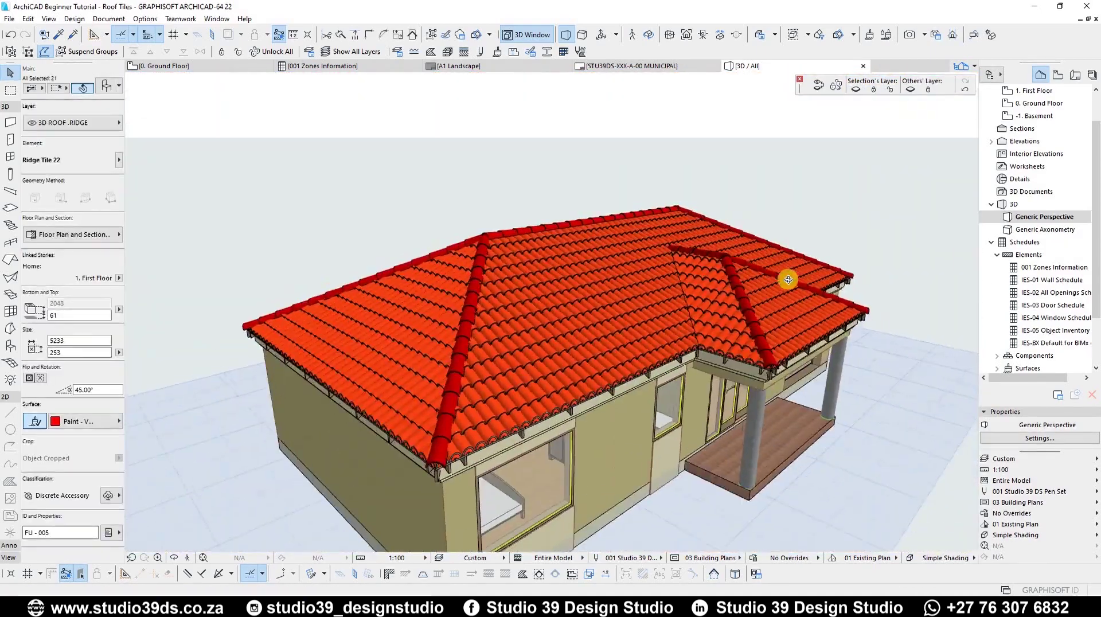
shift+middle_drag(787, 280, 577, 333)
key(Escape)
scroll(577, 333, up, 5)
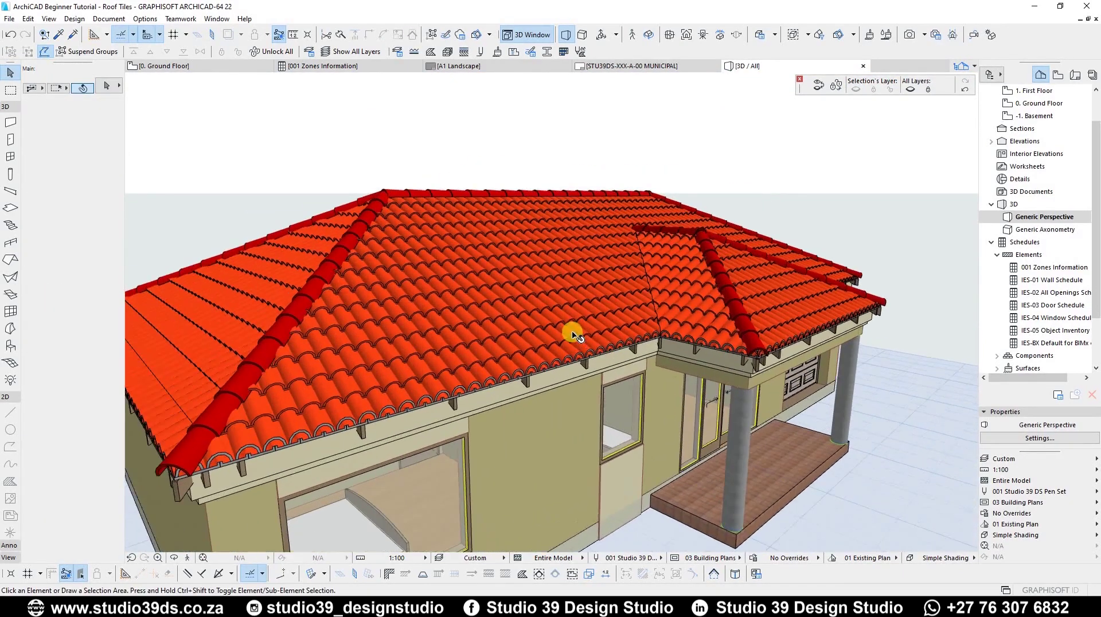
scroll(610, 326, down, 1)
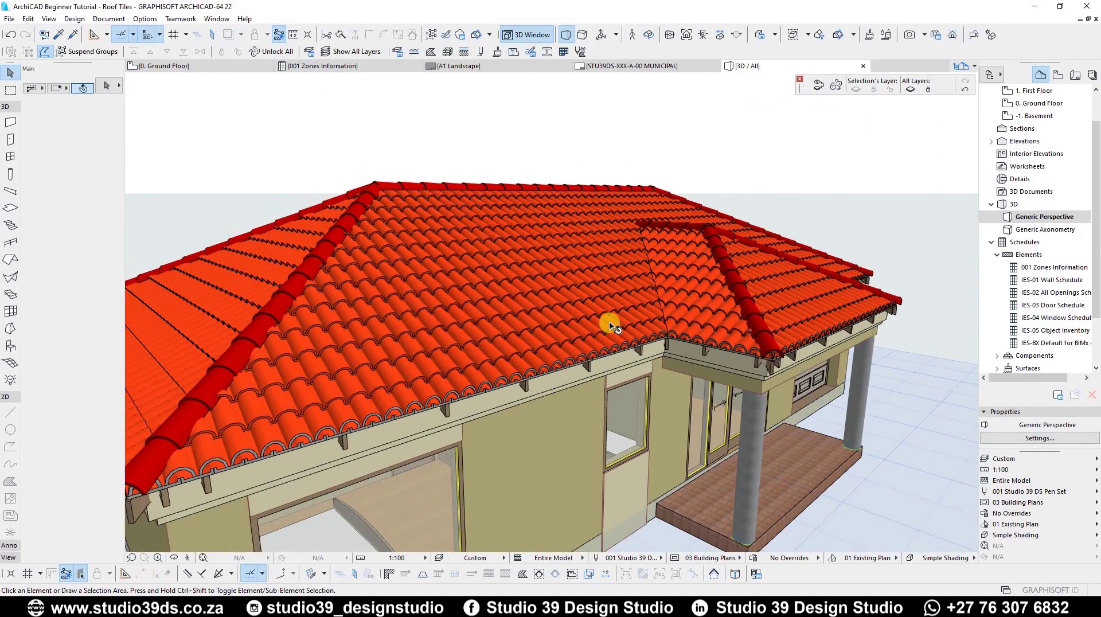
scroll(632, 336, down, 3)
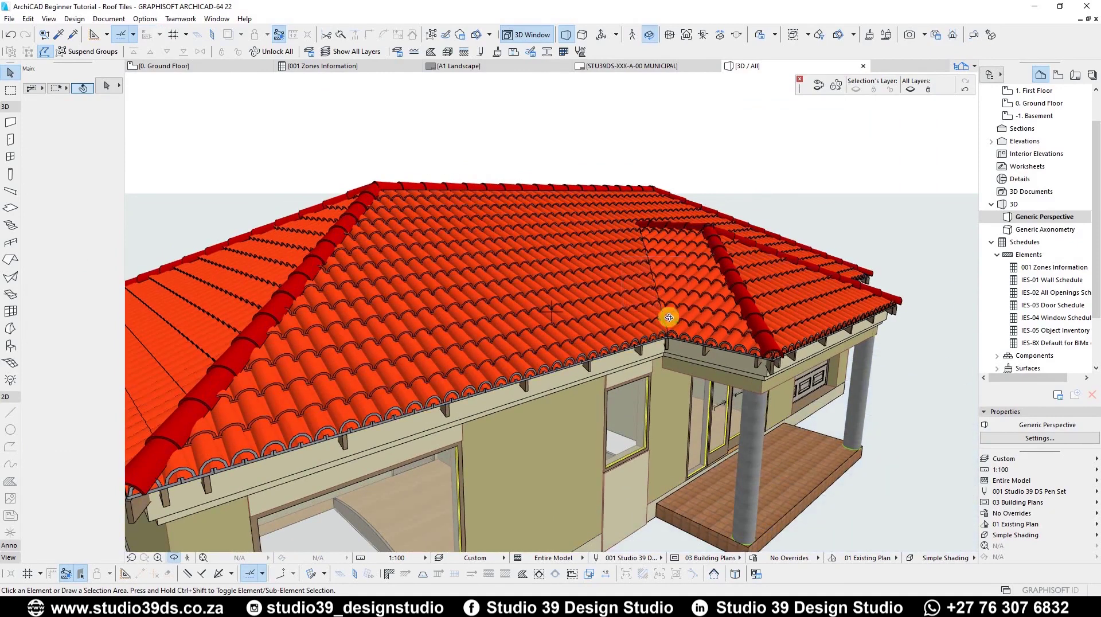
shift+middle_drag(634, 318, 633, 317)
drag(633, 318, 727, 243)
scroll(694, 276, up, 2)
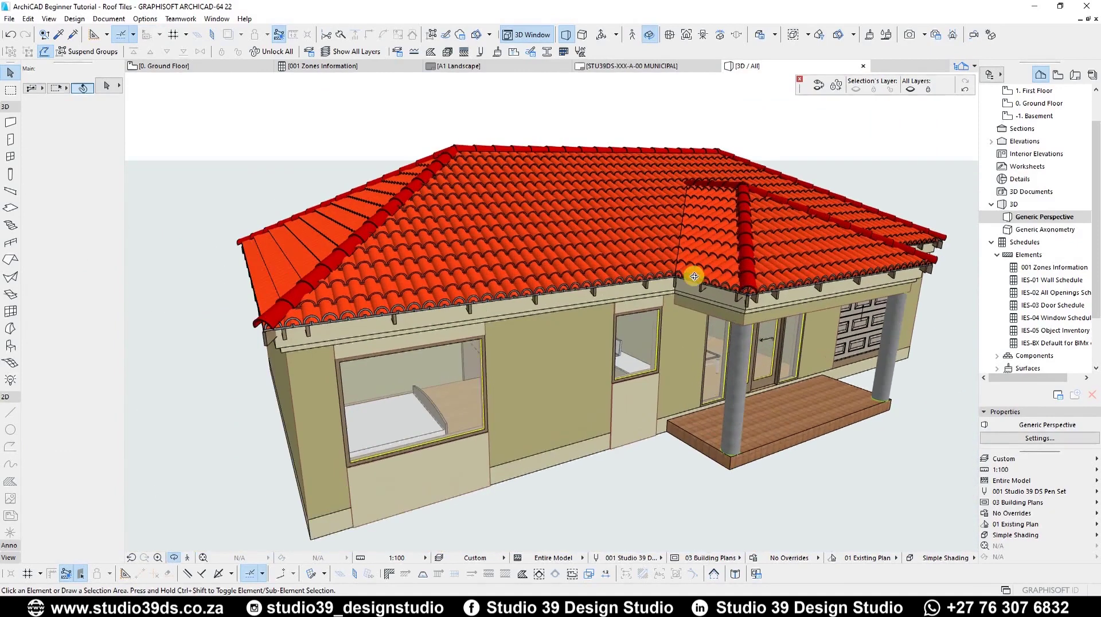